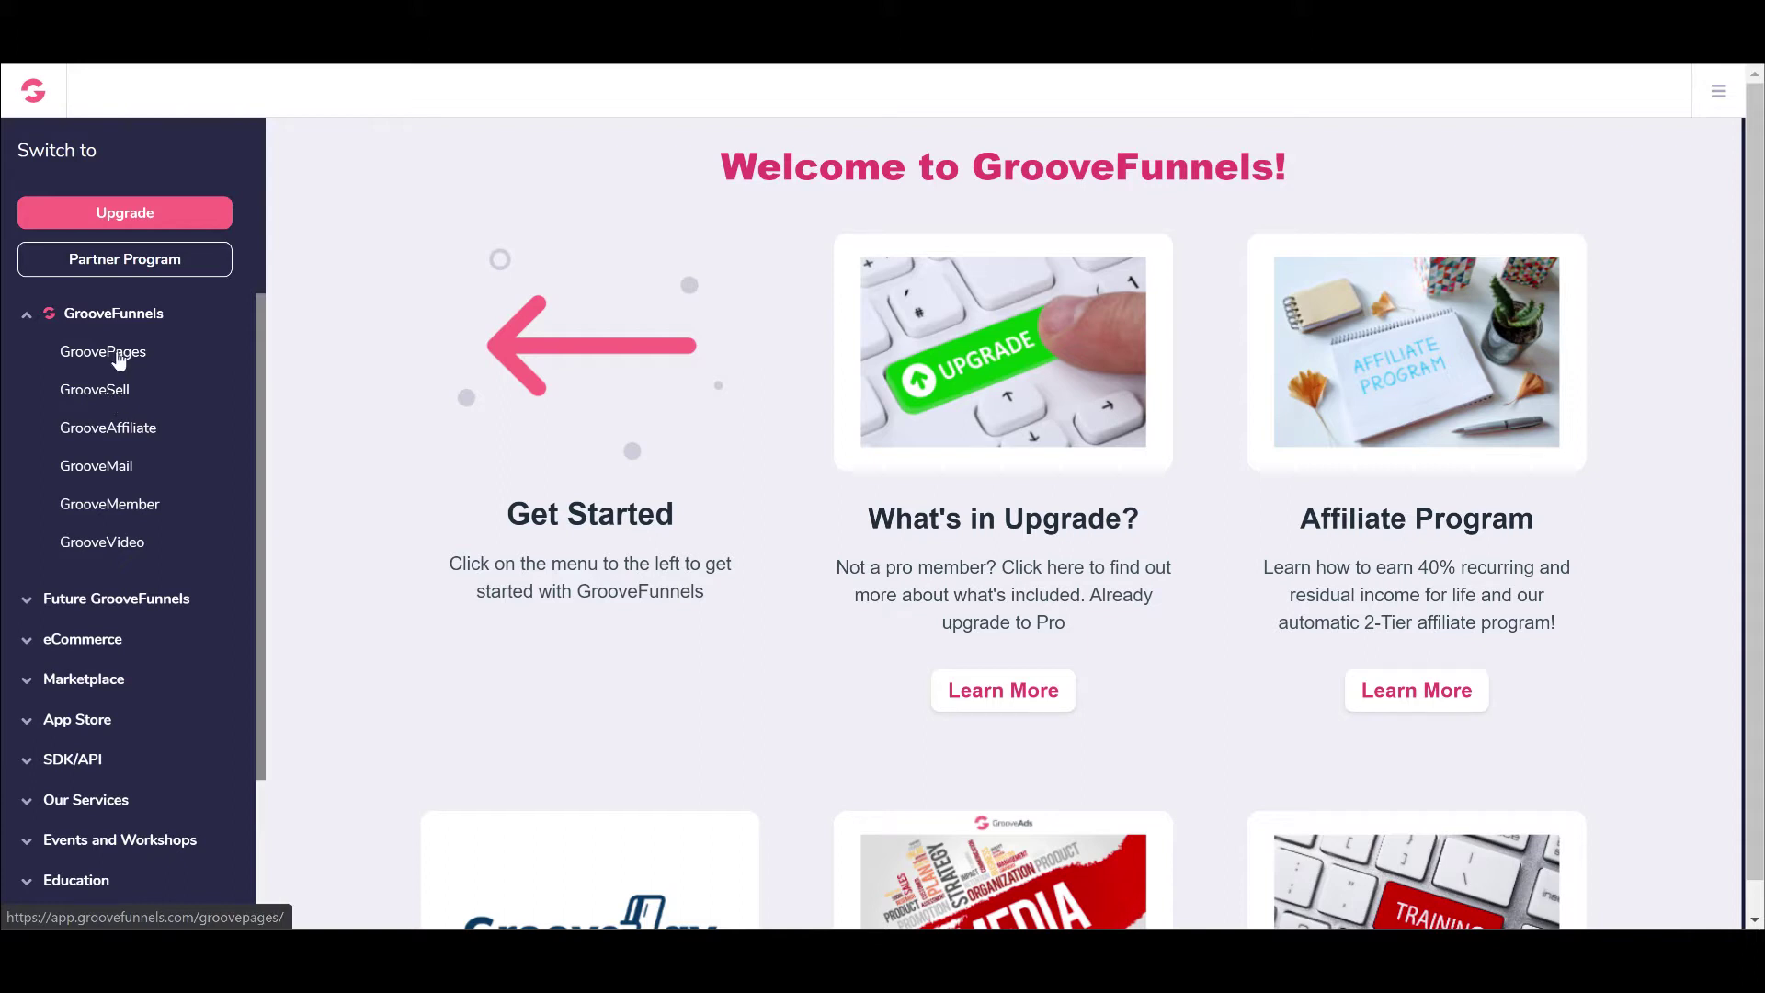
- Open the third site from GroovePages in the editor and look over its landing page sections
left_click(118, 354)
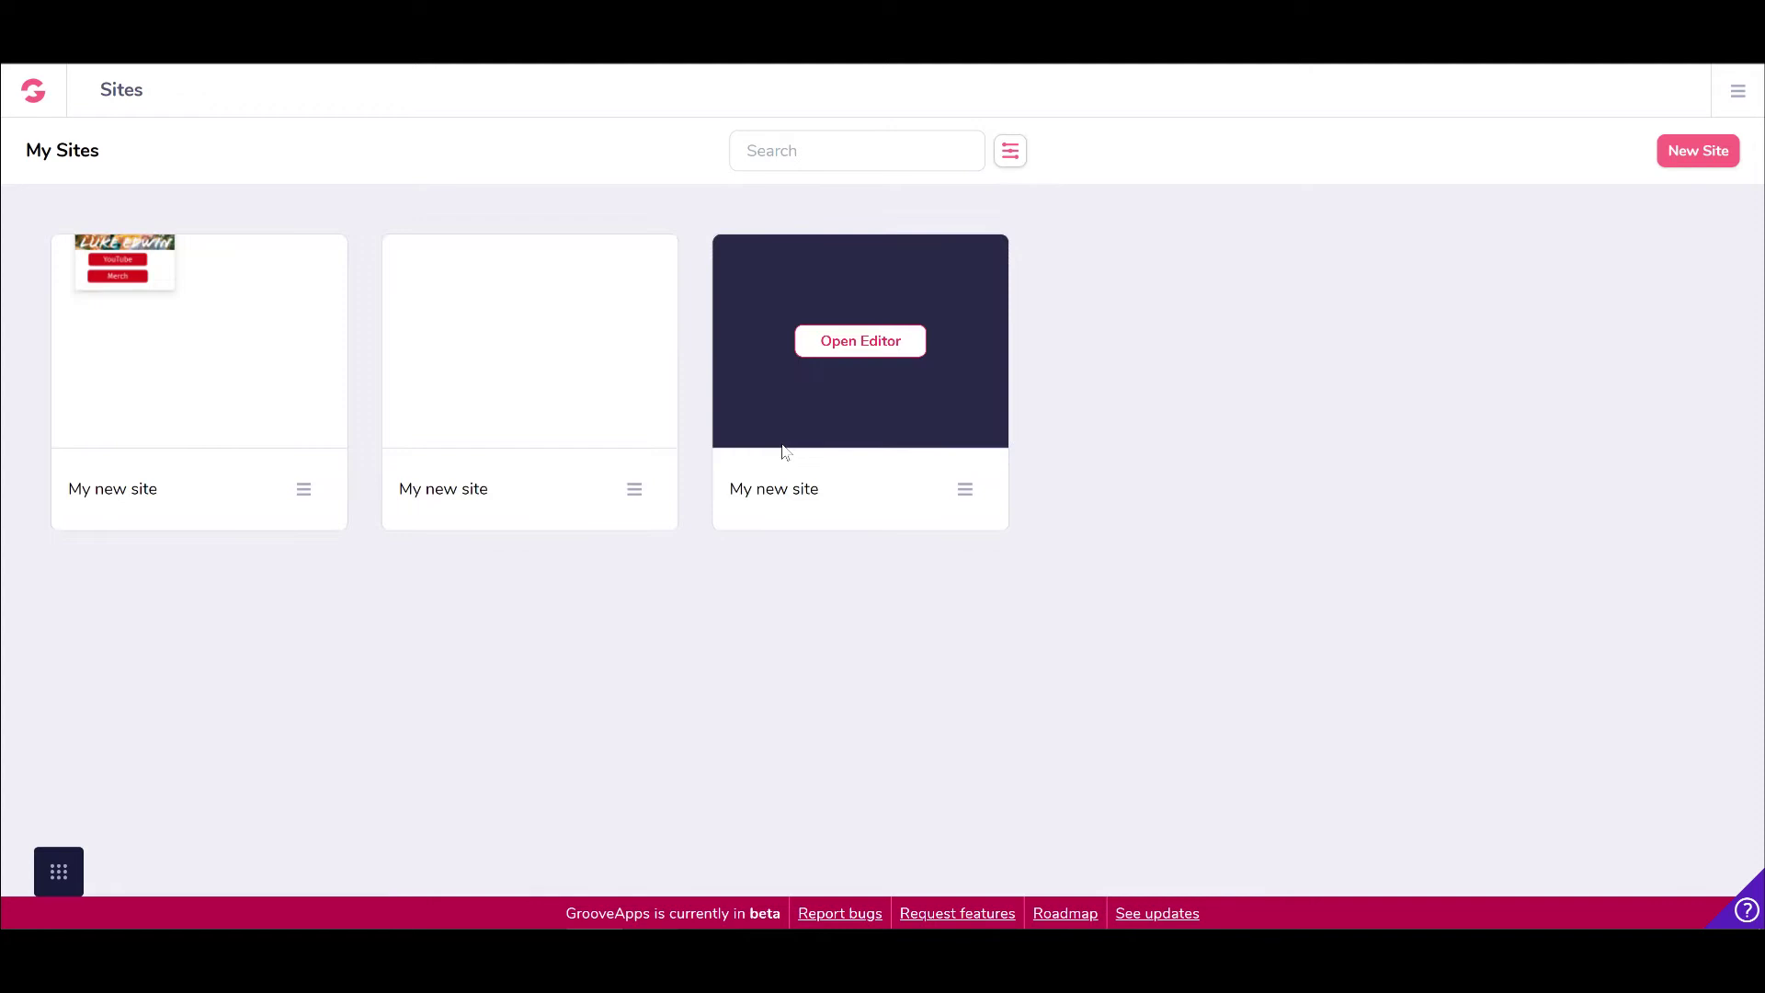
left_click(862, 352)
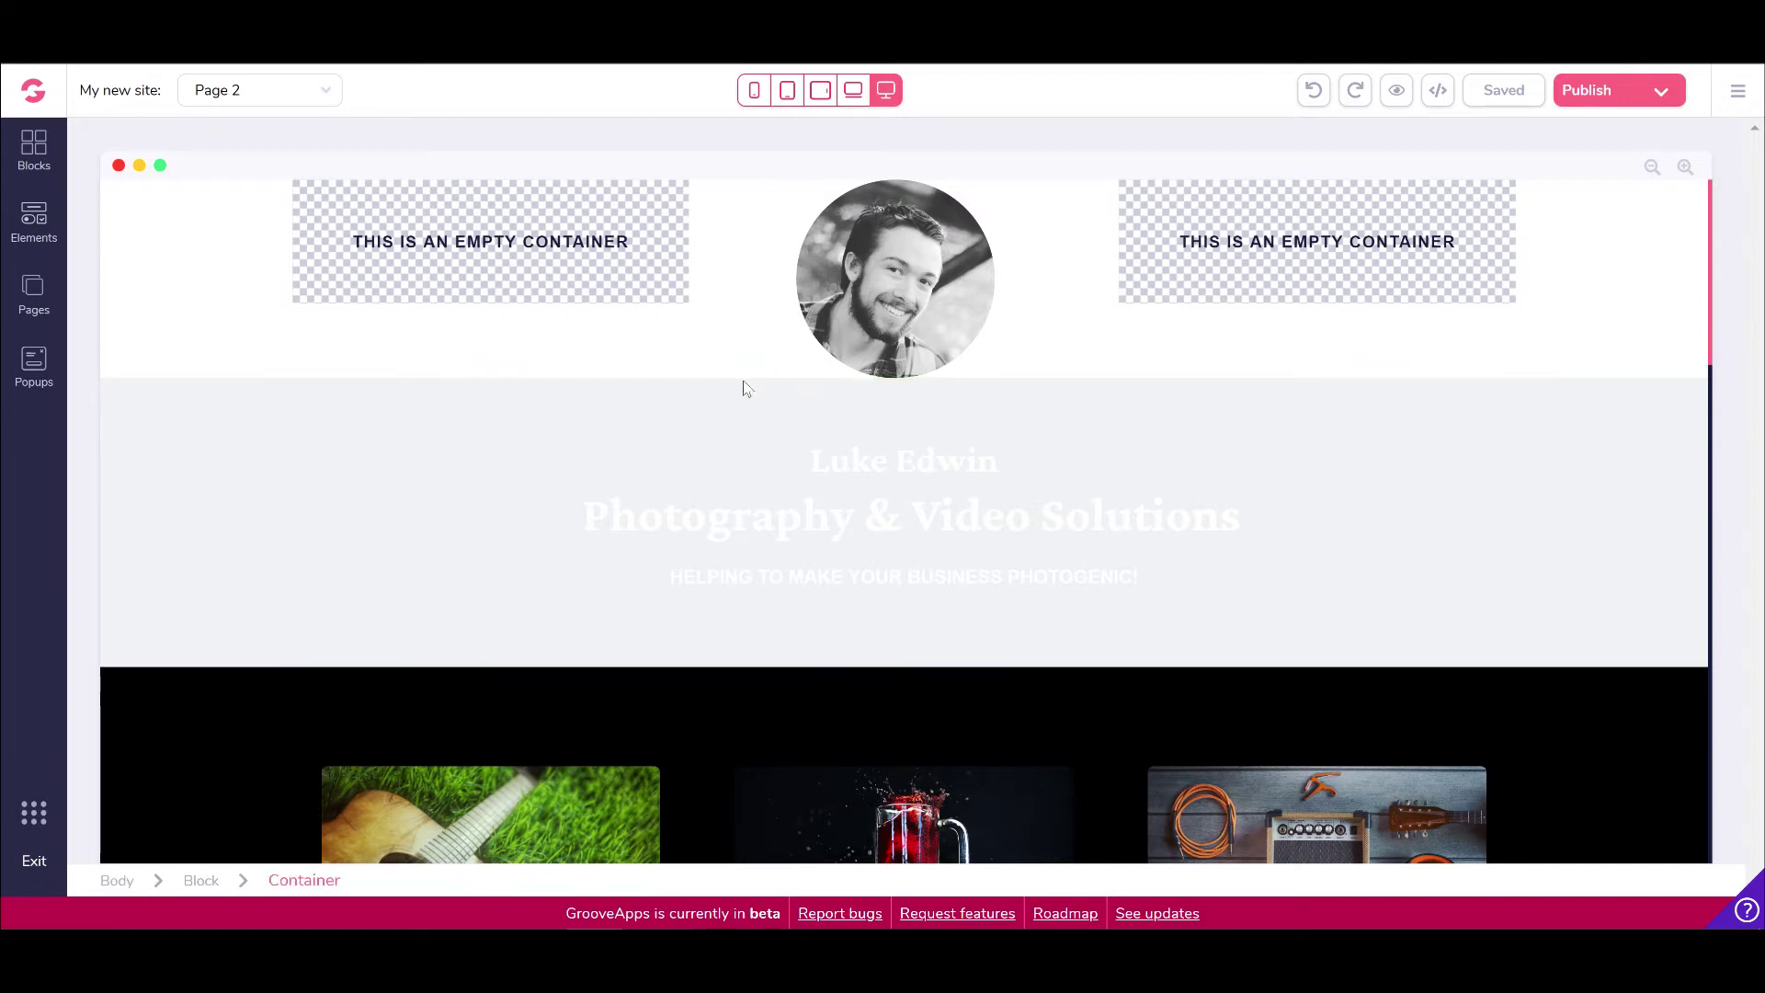
scroll(791, 483, "down", 4)
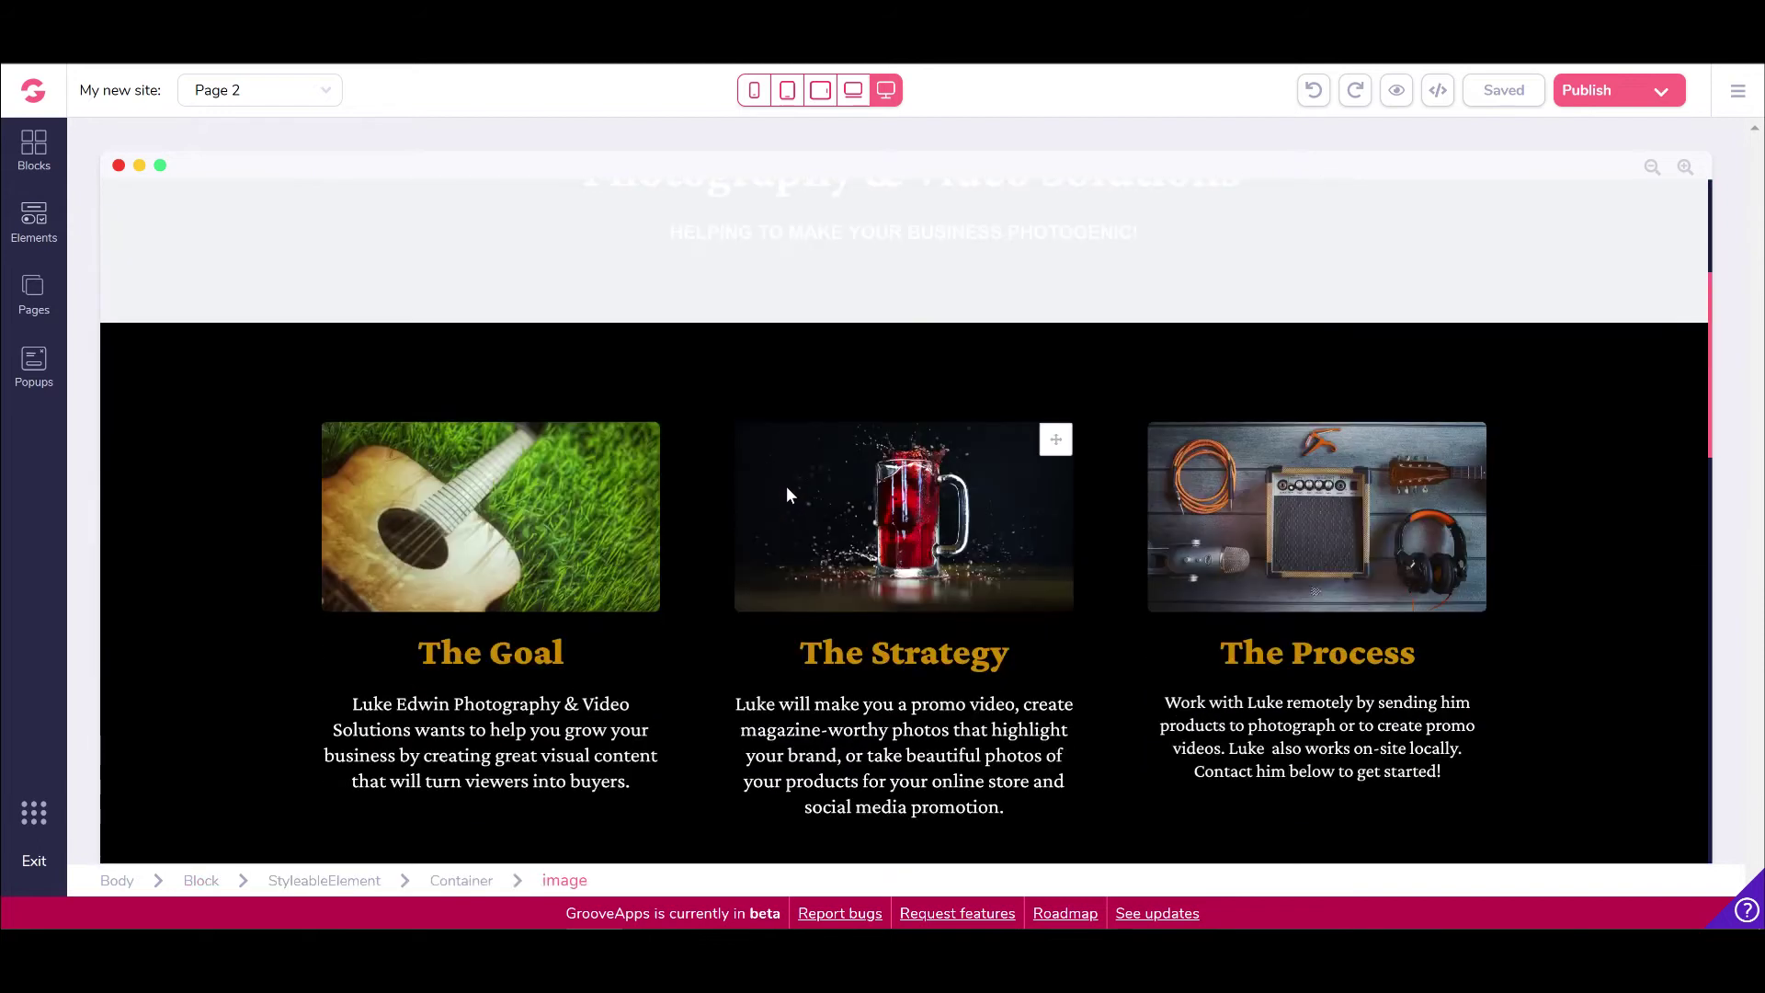
scroll(787, 485, "up", 1)
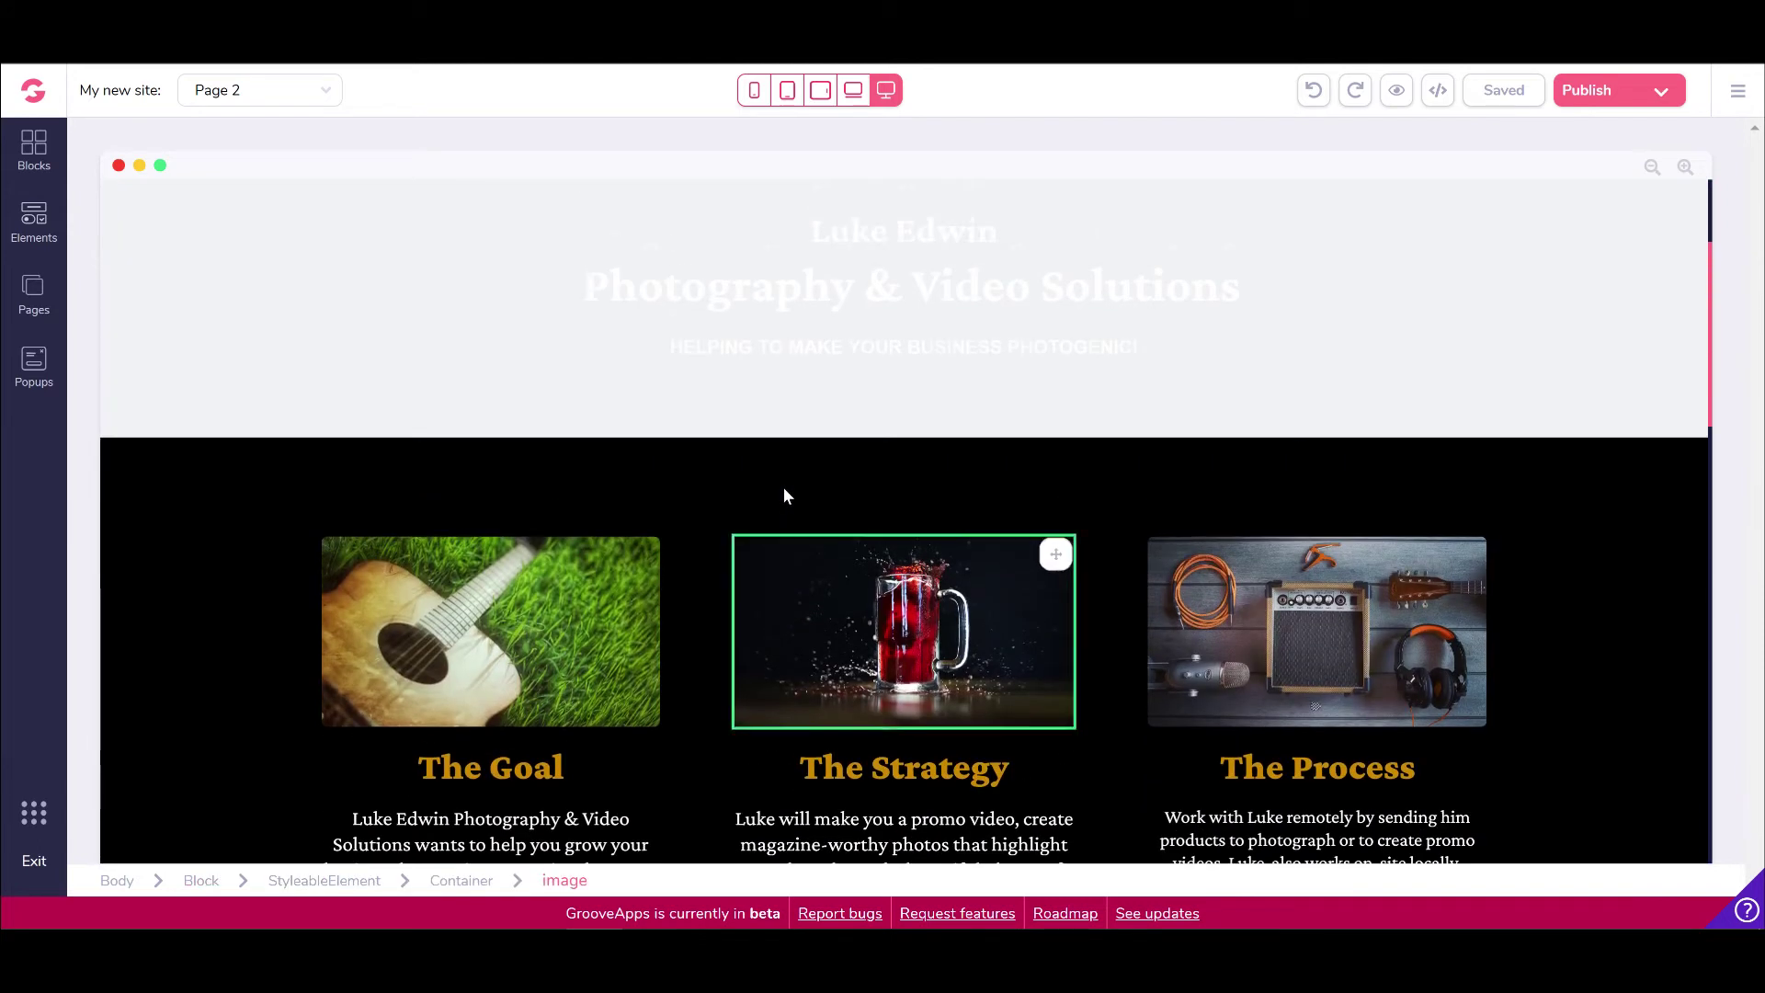
left_click(27, 170)
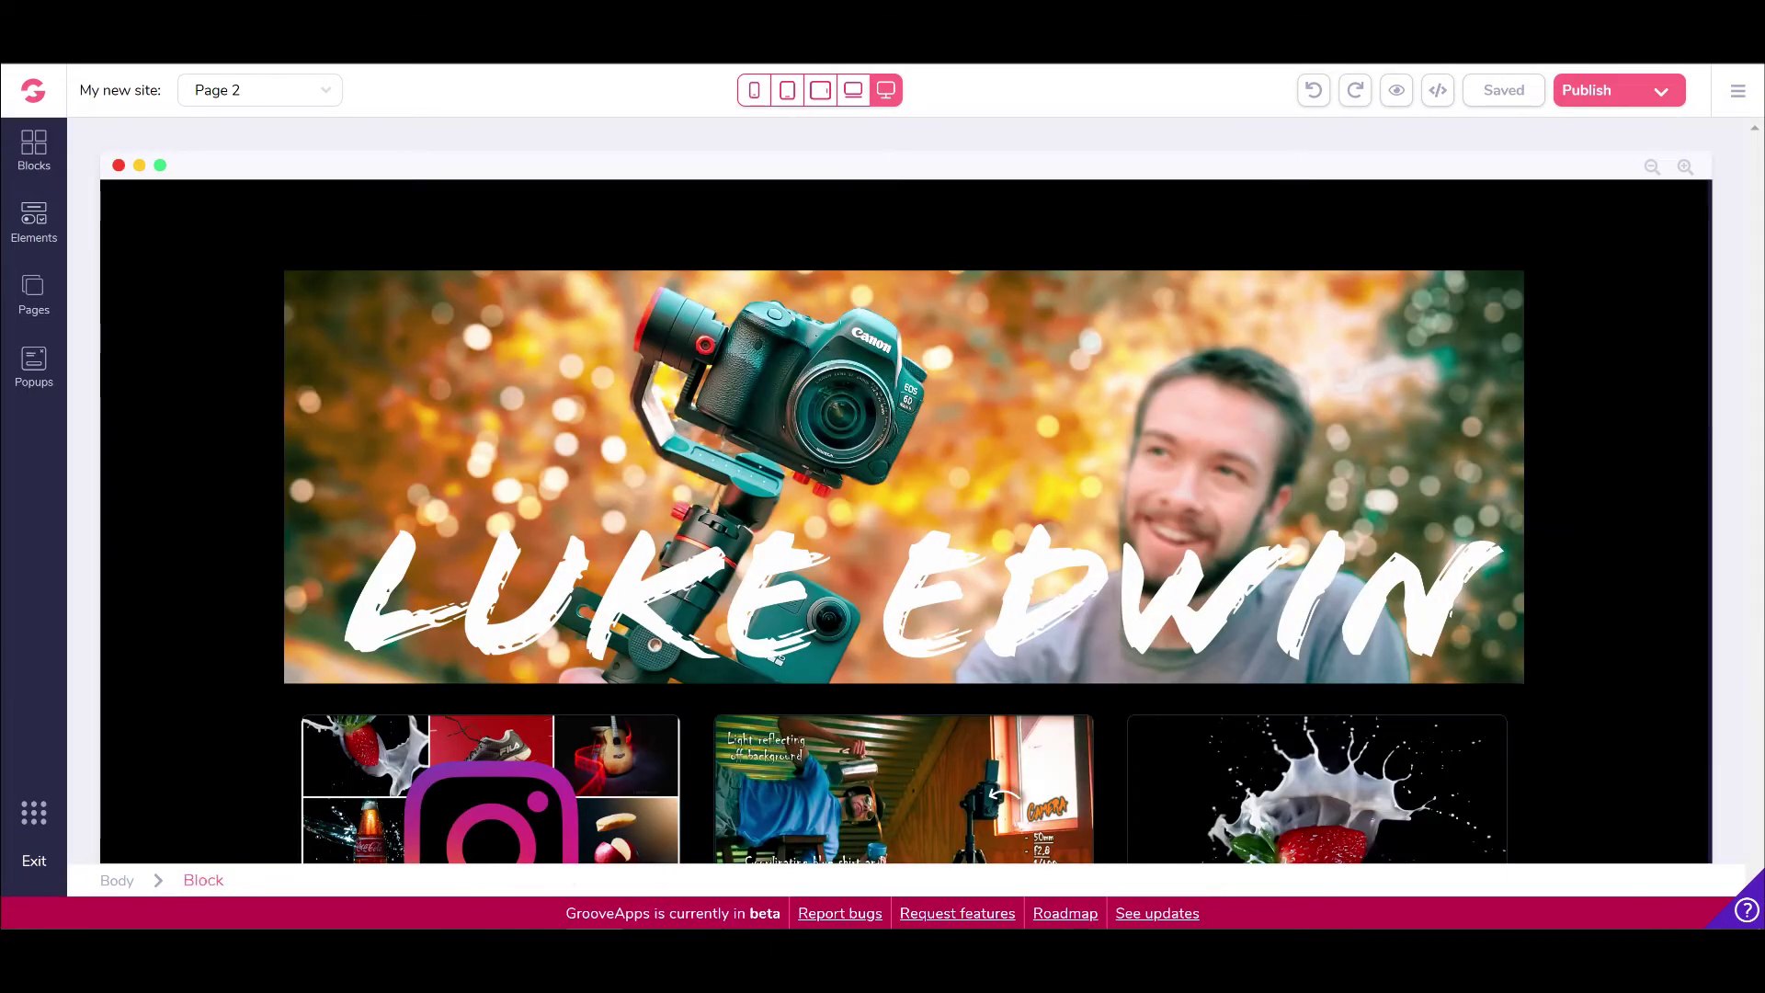
- Look through Page 2 from the header banner down to the Merch card and back
scroll(1473, 699, "down", 3)
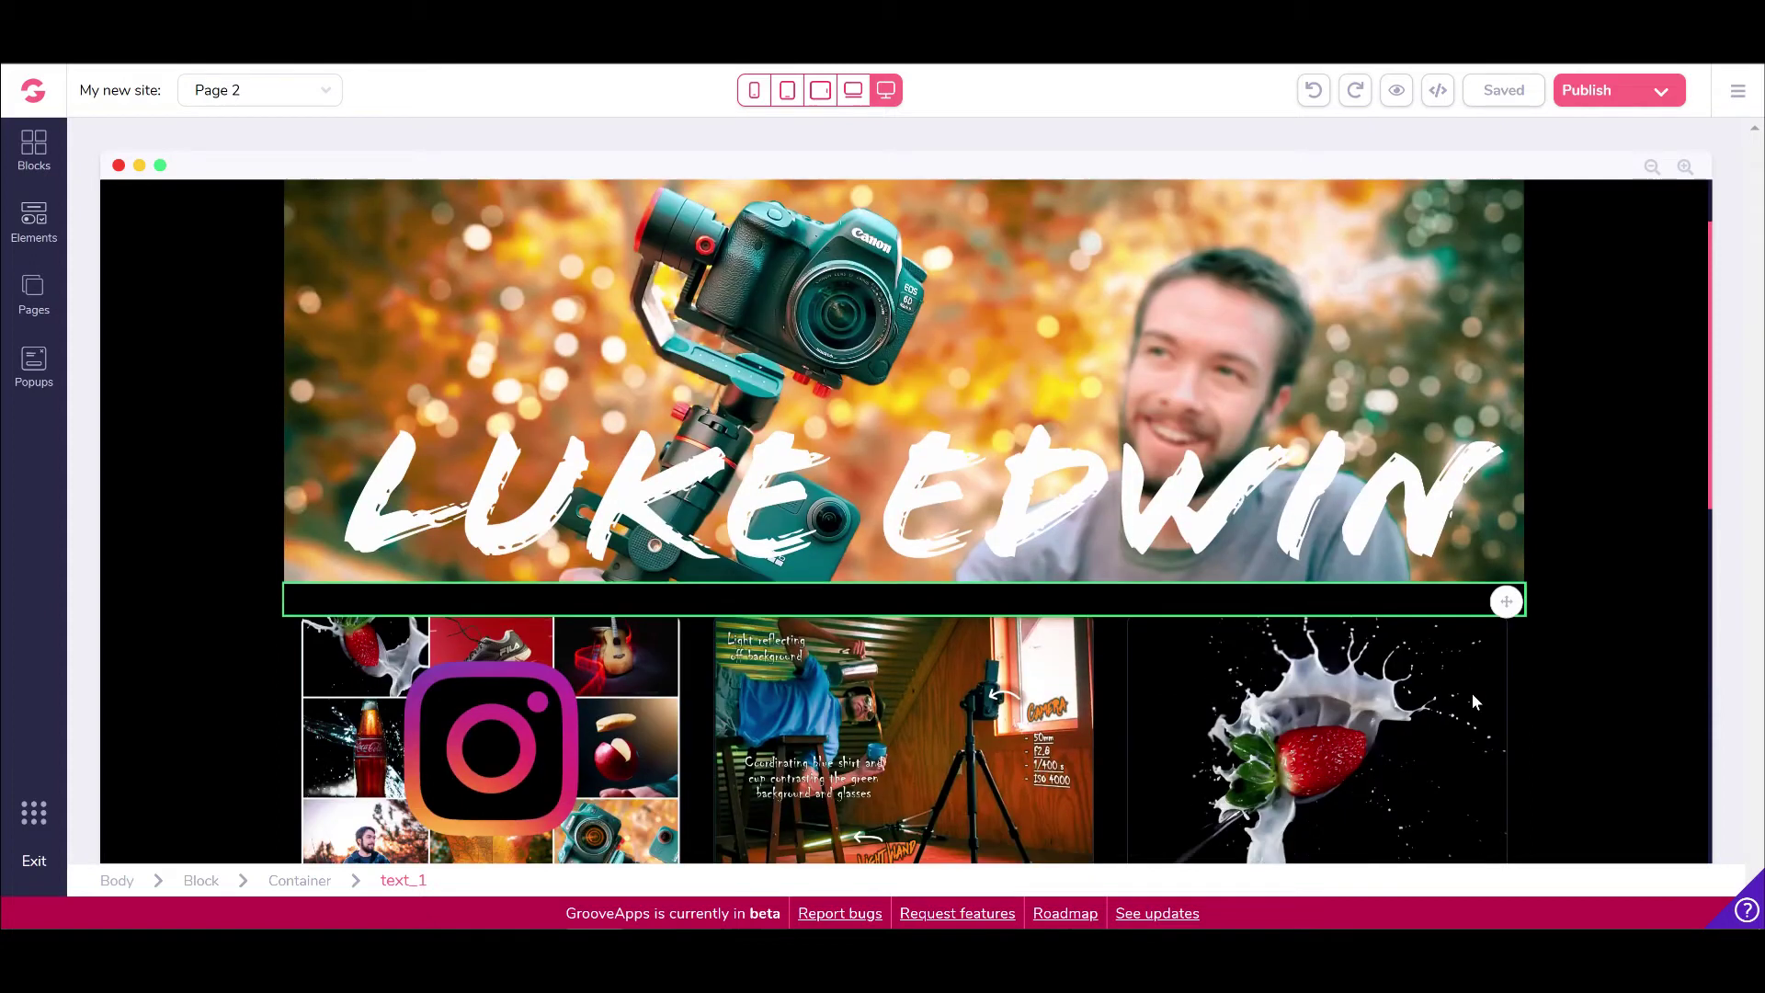
scroll(1471, 692, "down", 6)
scroll(1464, 693, "up", 7)
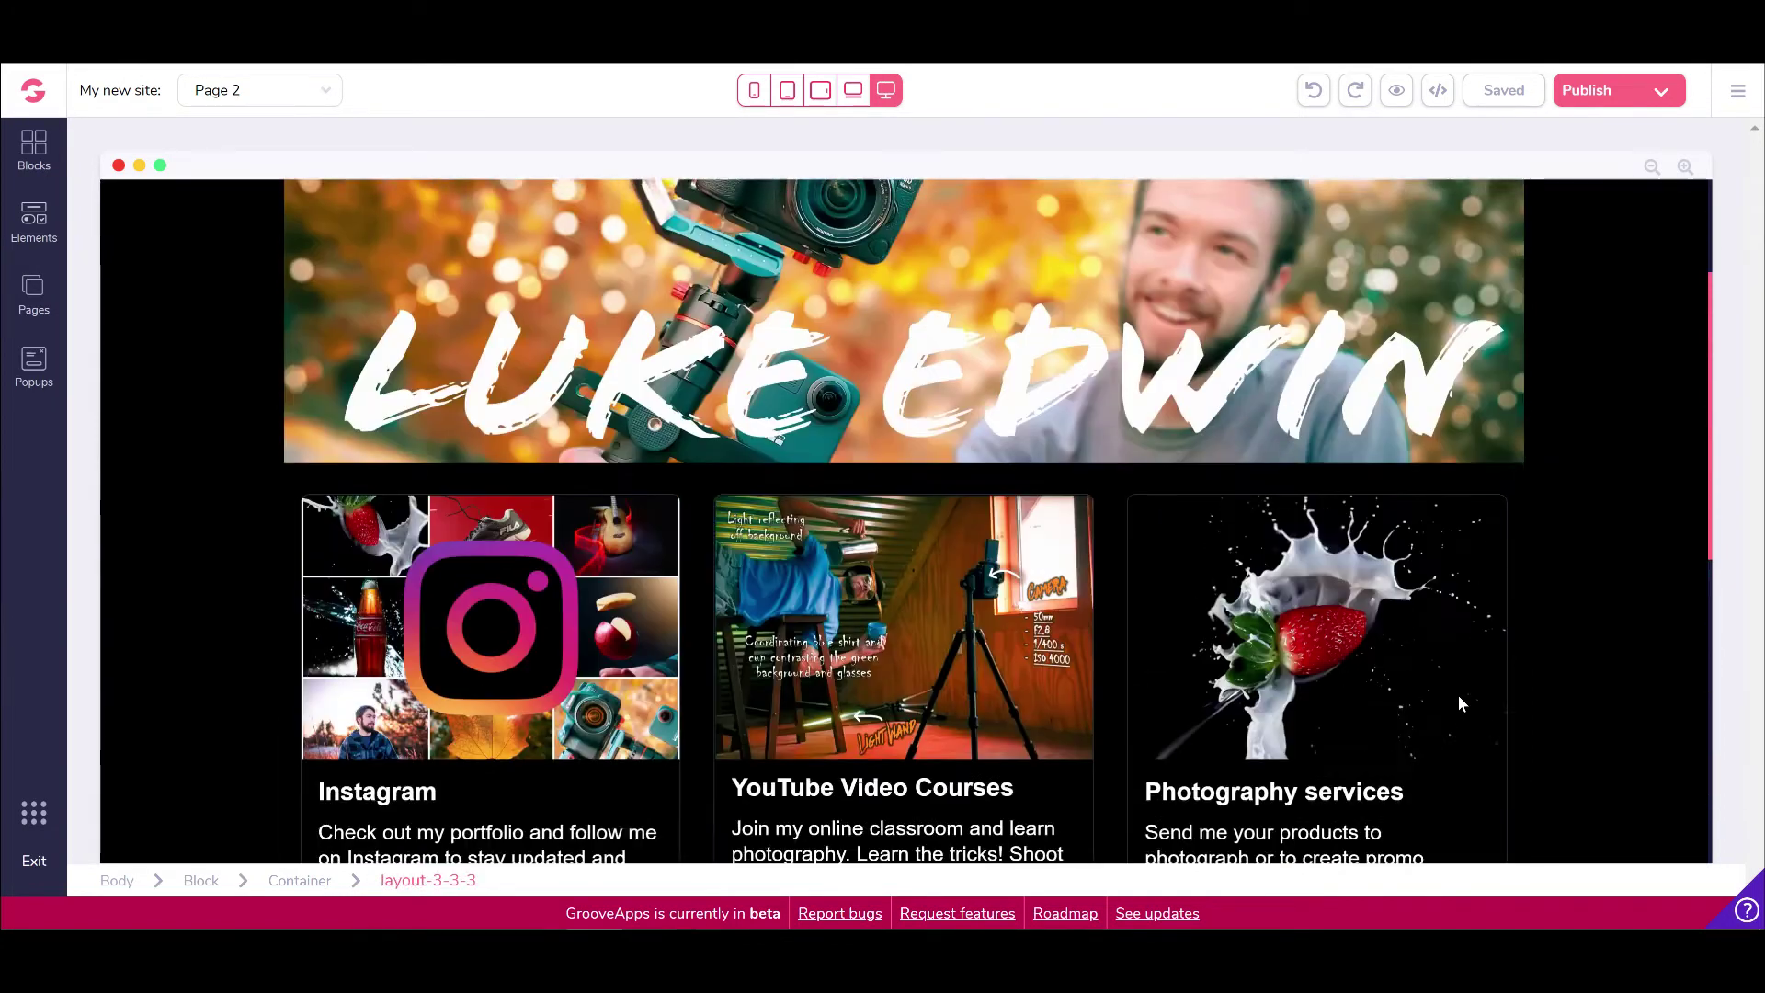
scroll(676, 492, "down", 3)
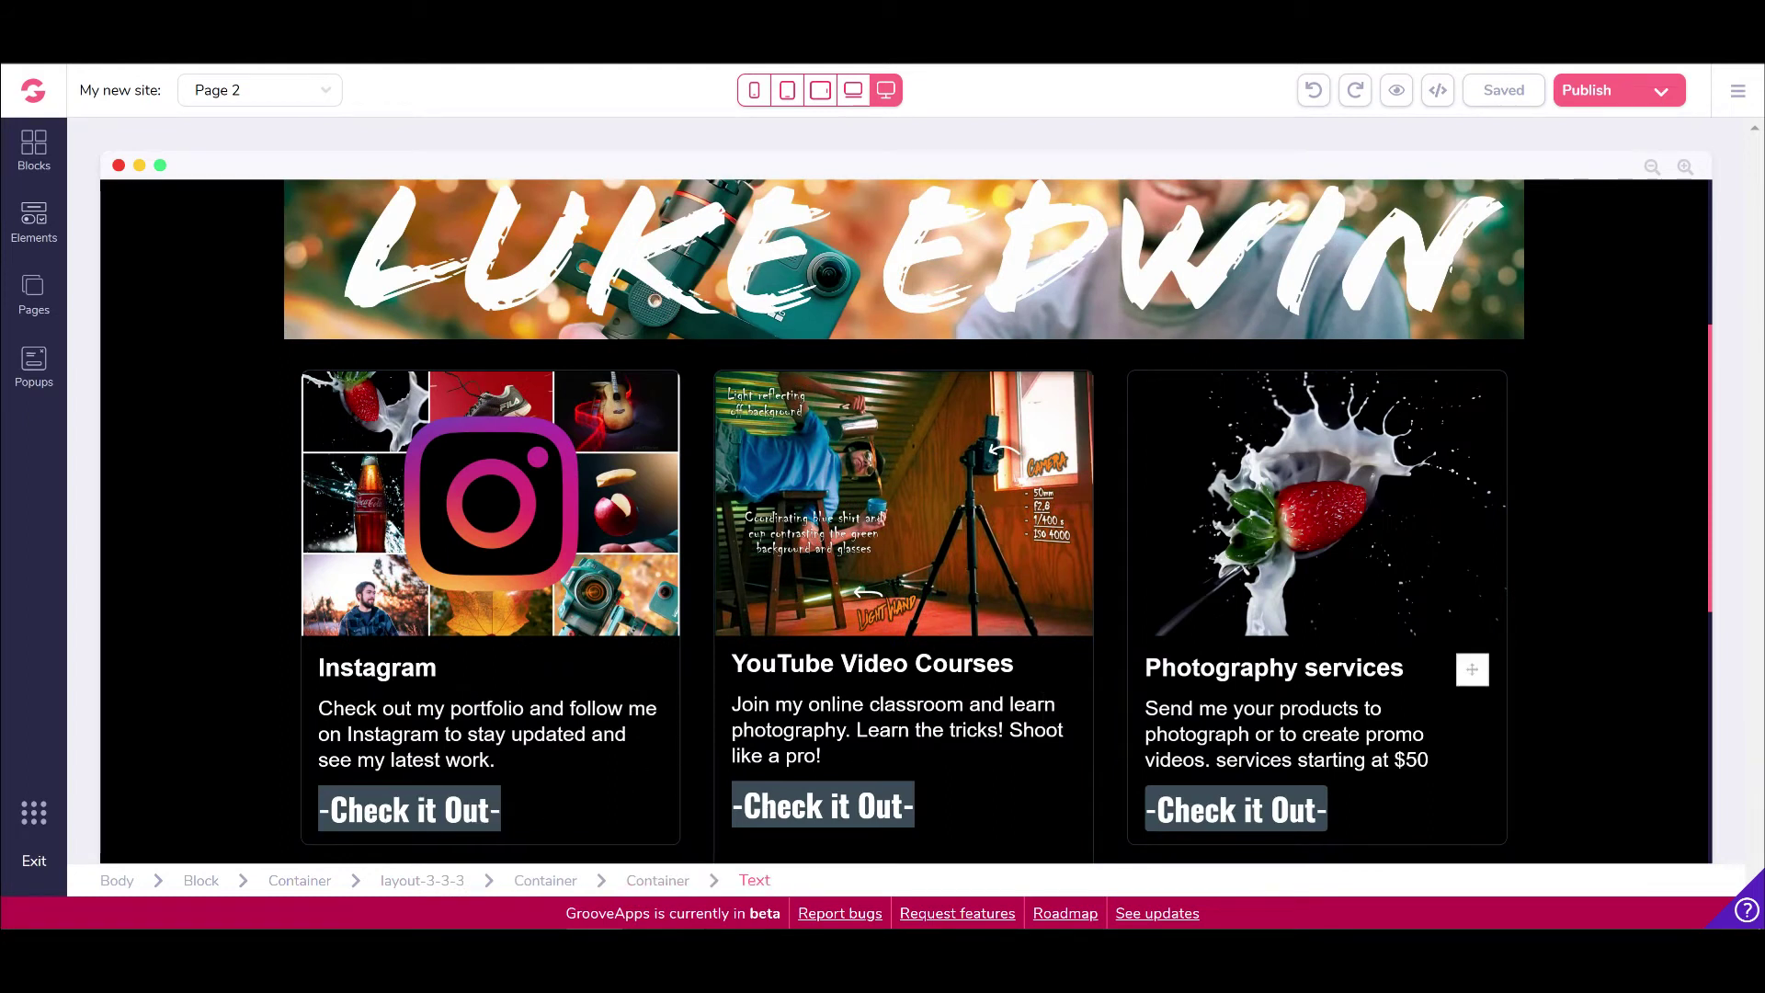
scroll(1197, 715, "down", 4)
scroll(1170, 670, "down", 3)
scroll(1171, 670, "up", 11)
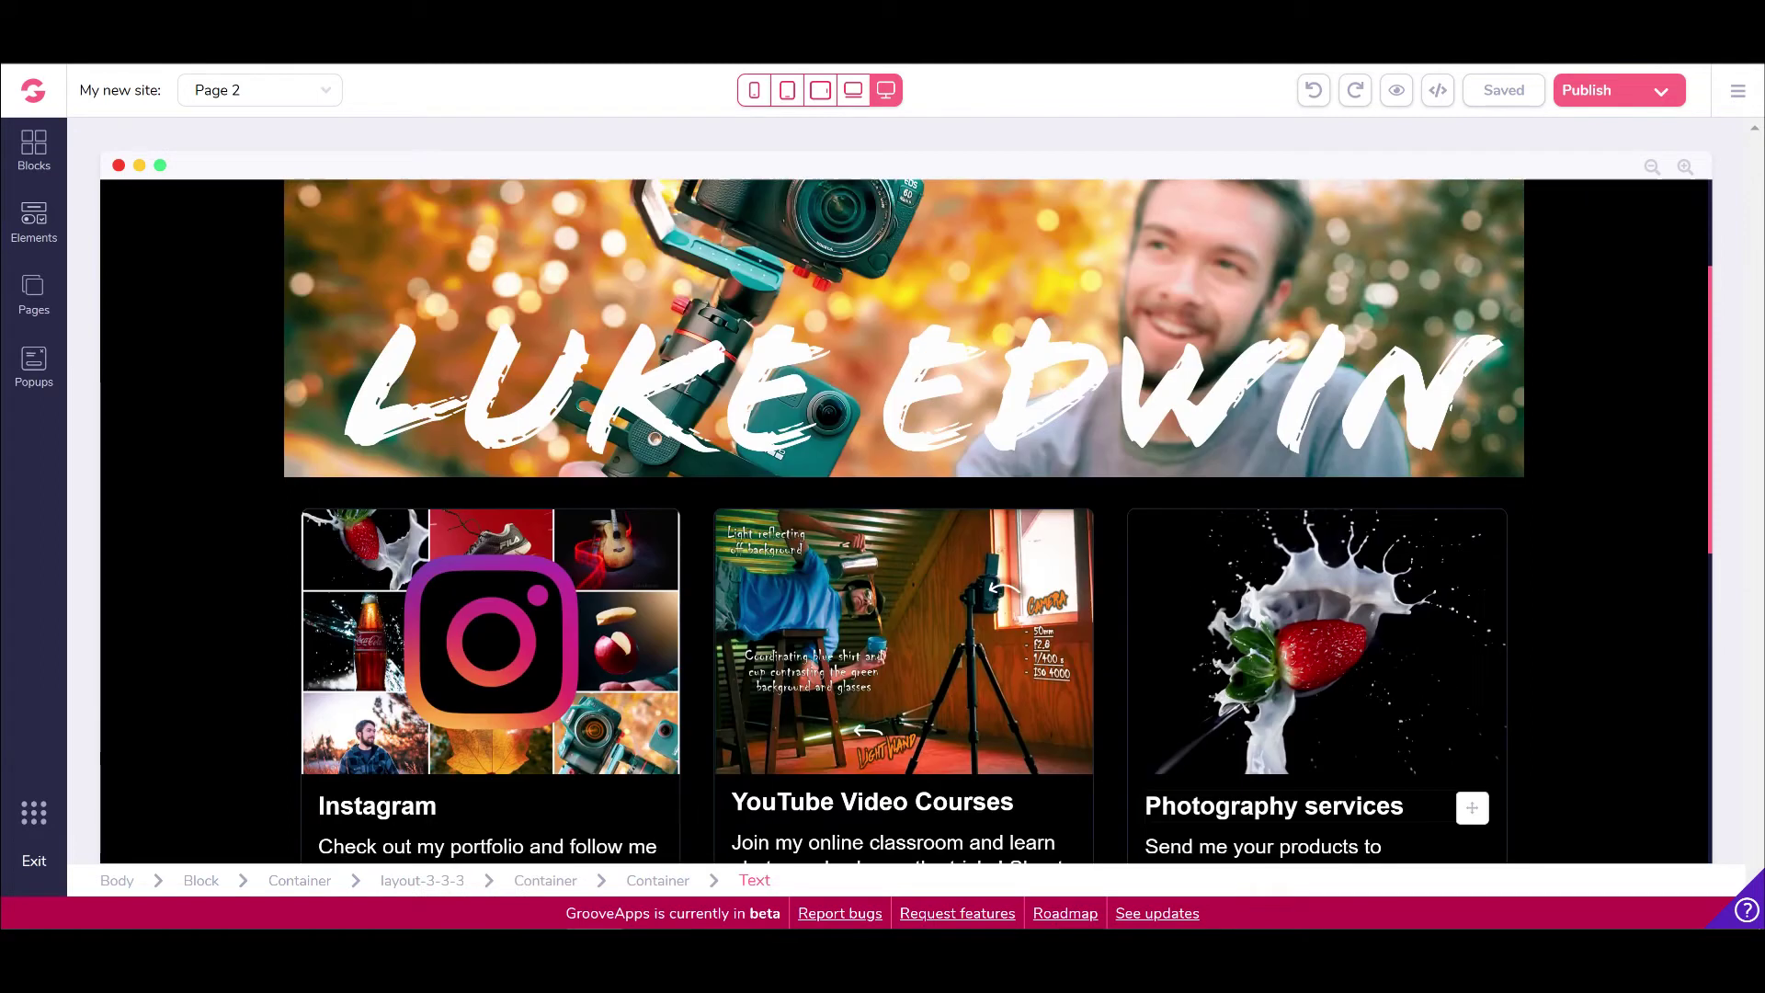
scroll(322, 371, "down", 11)
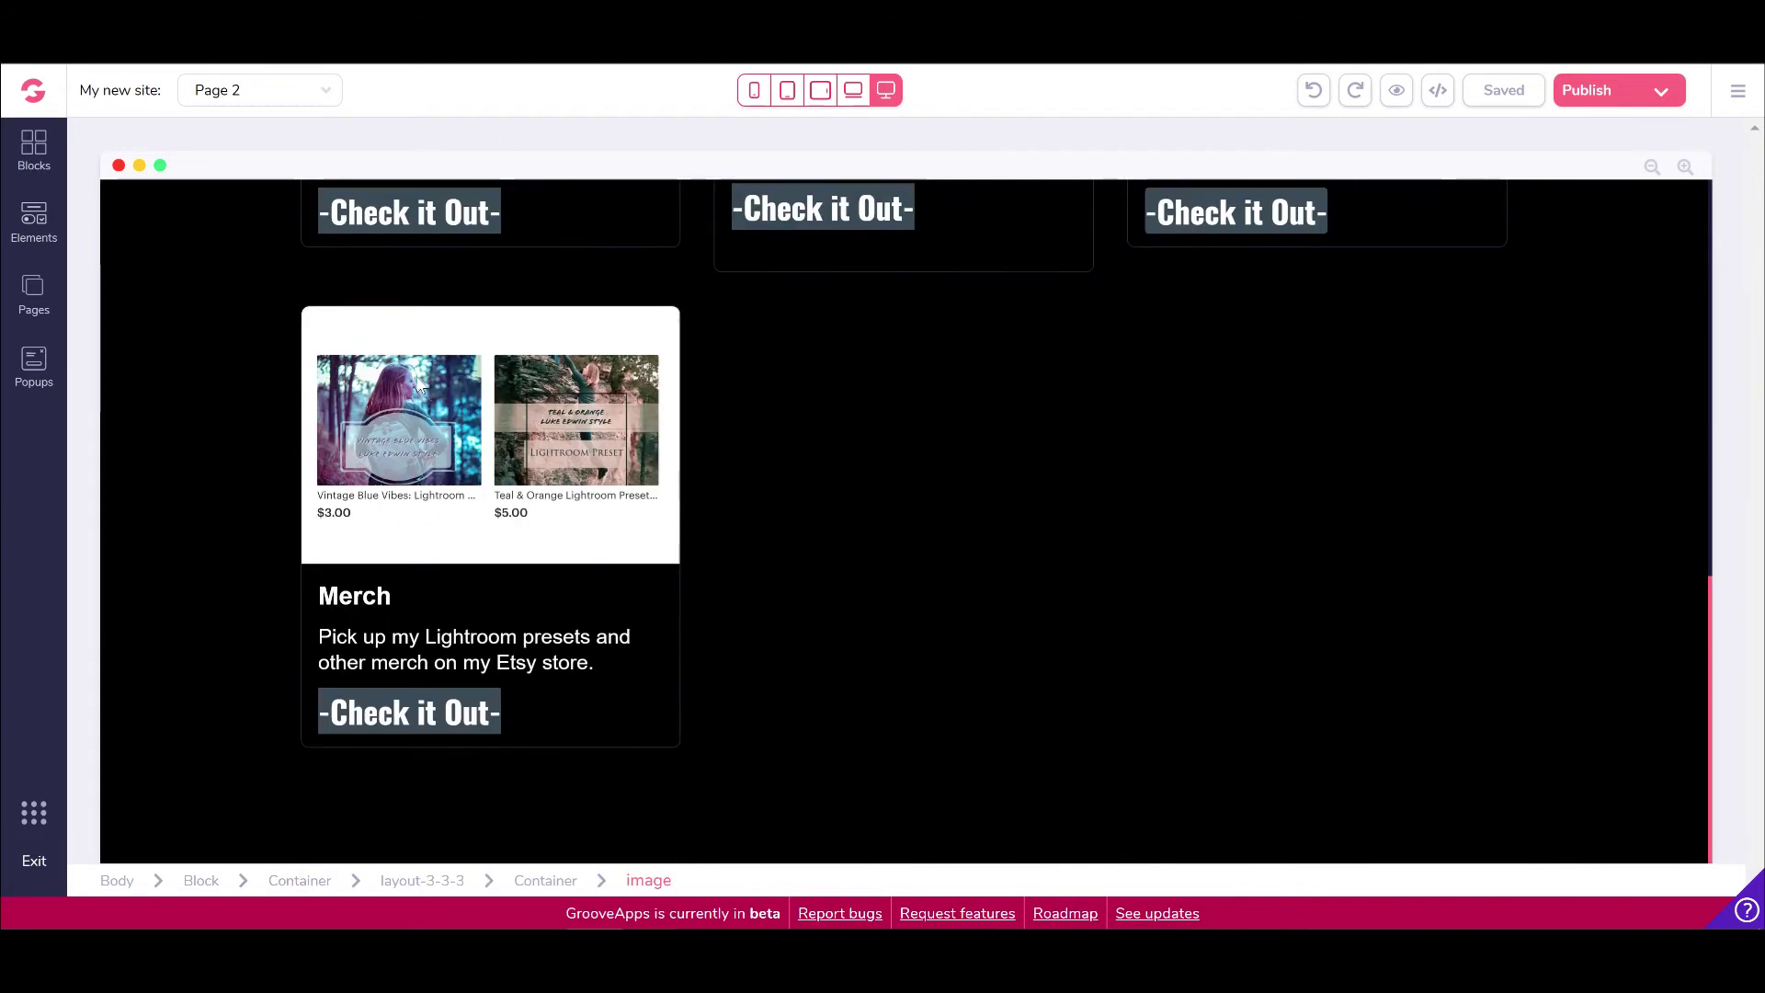
scroll(421, 386, "up", 11)
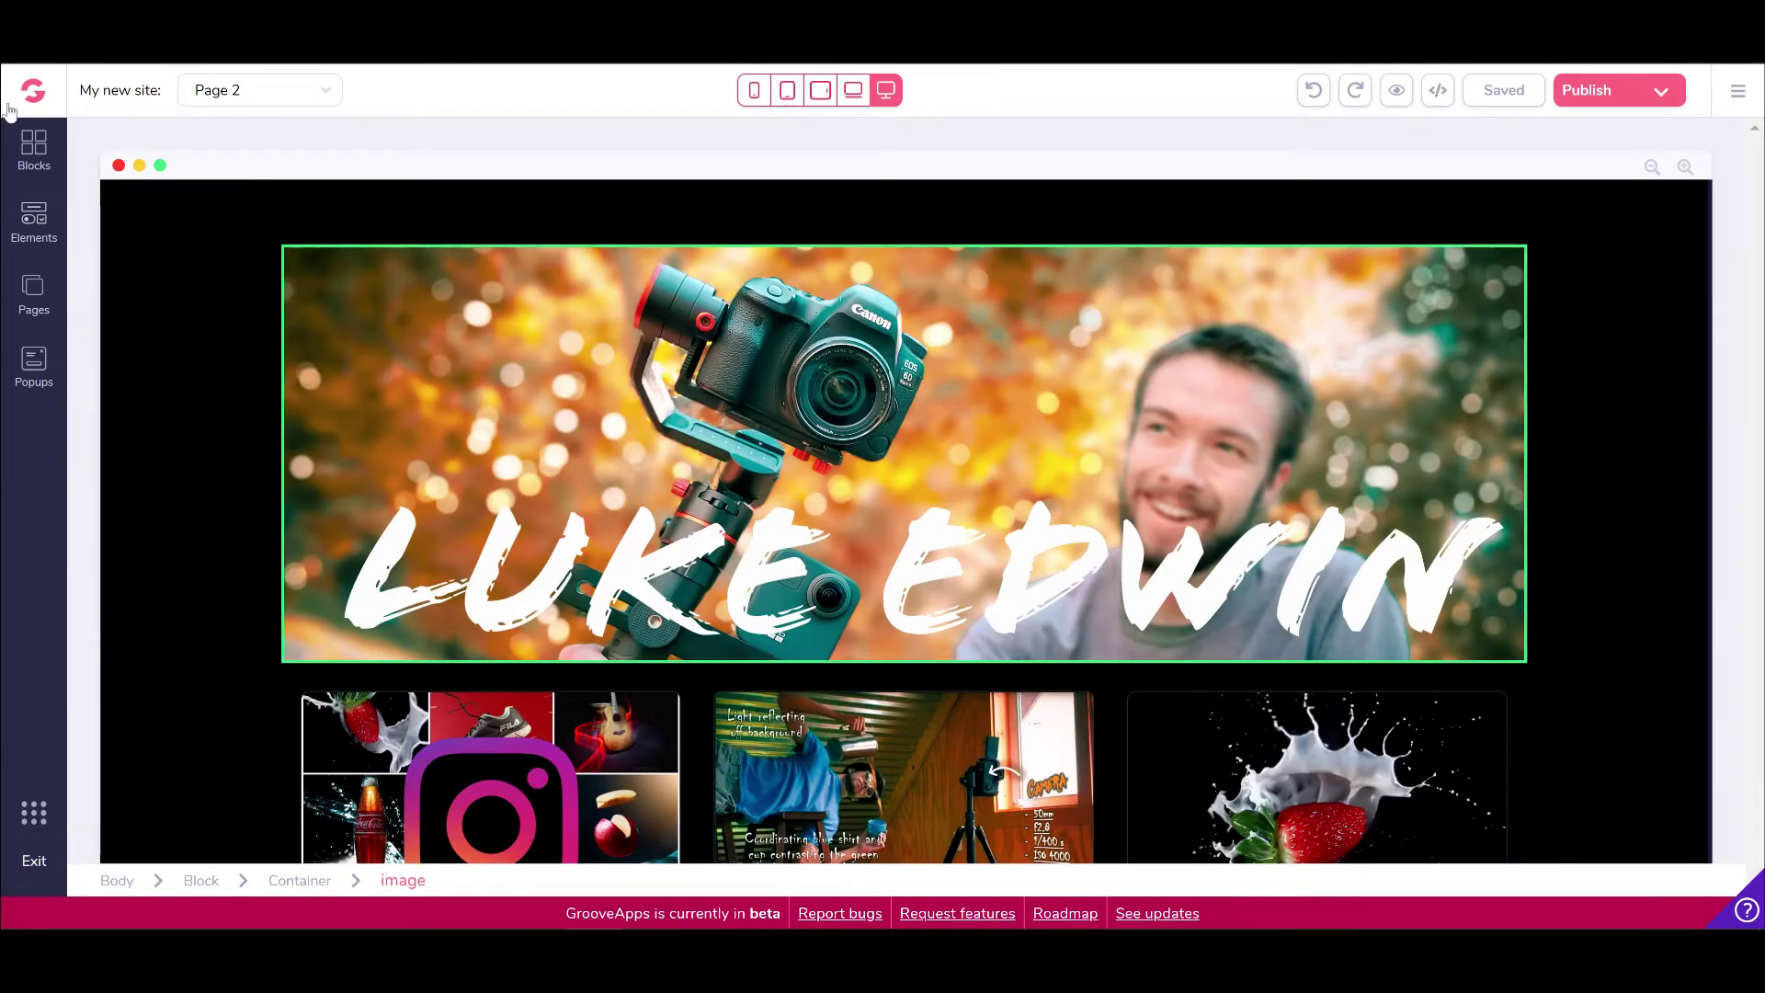
- Browse all the designed blocks available for the page, from alert bars through covers, features and footers
left_click(25, 140)
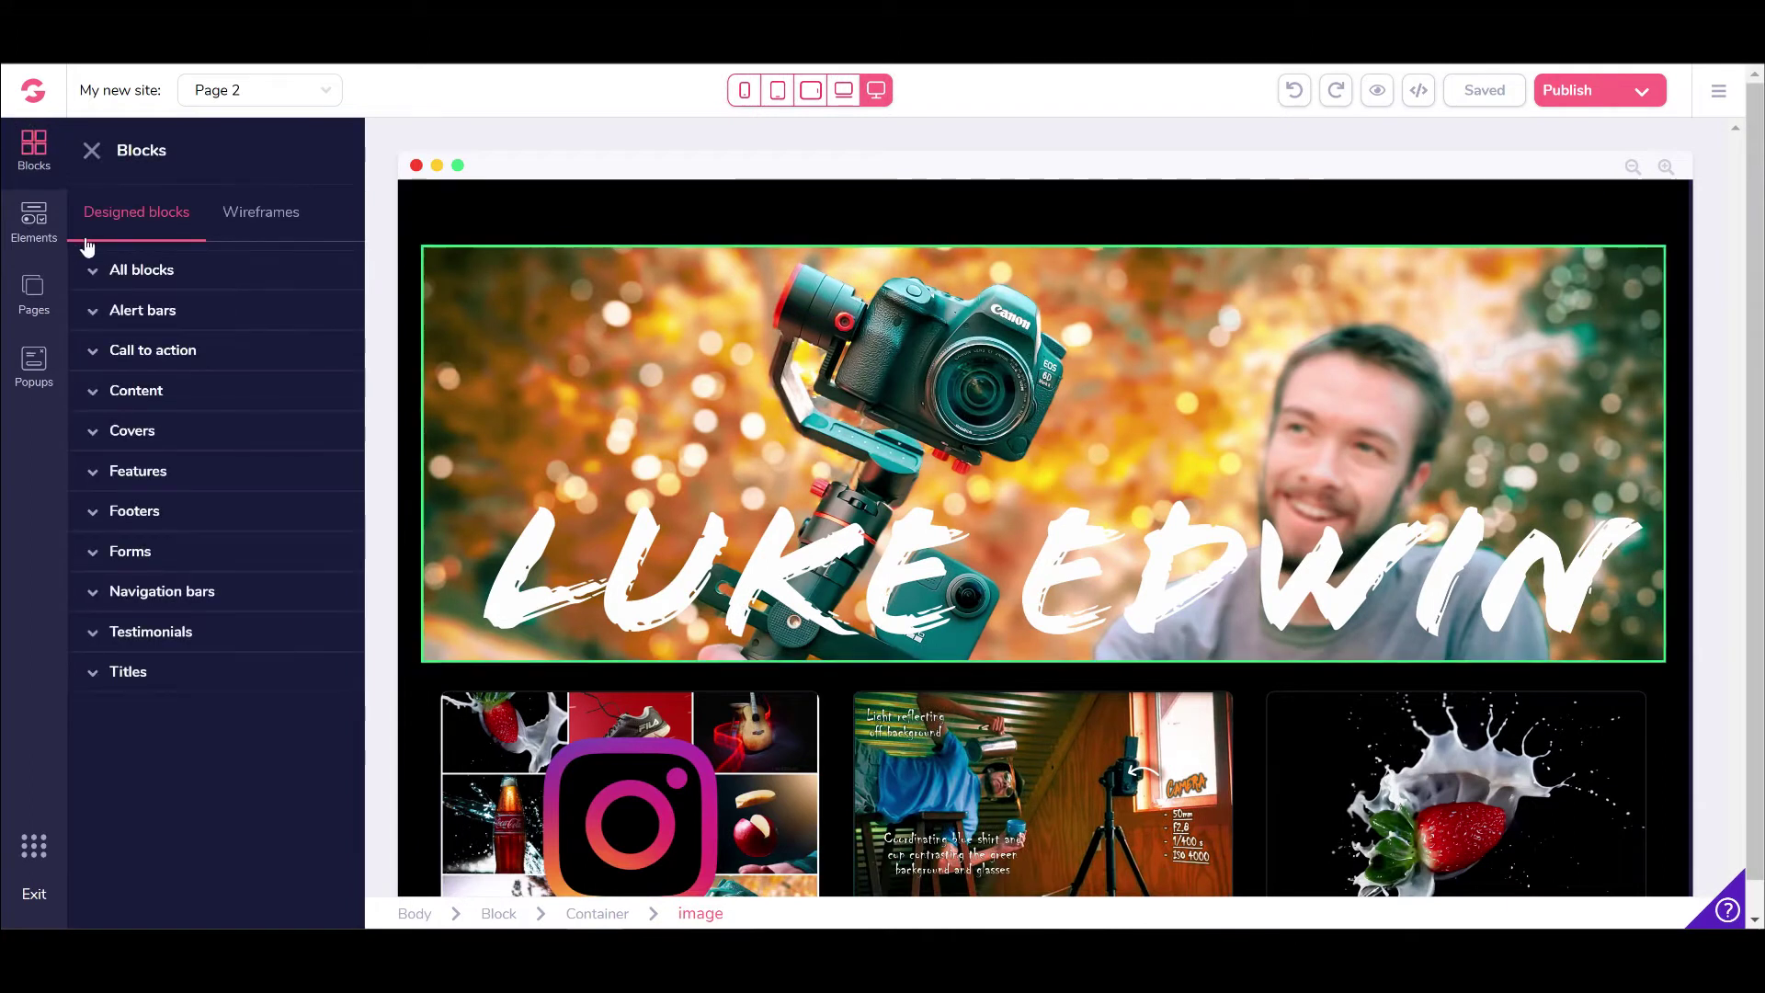
left_click(102, 268)
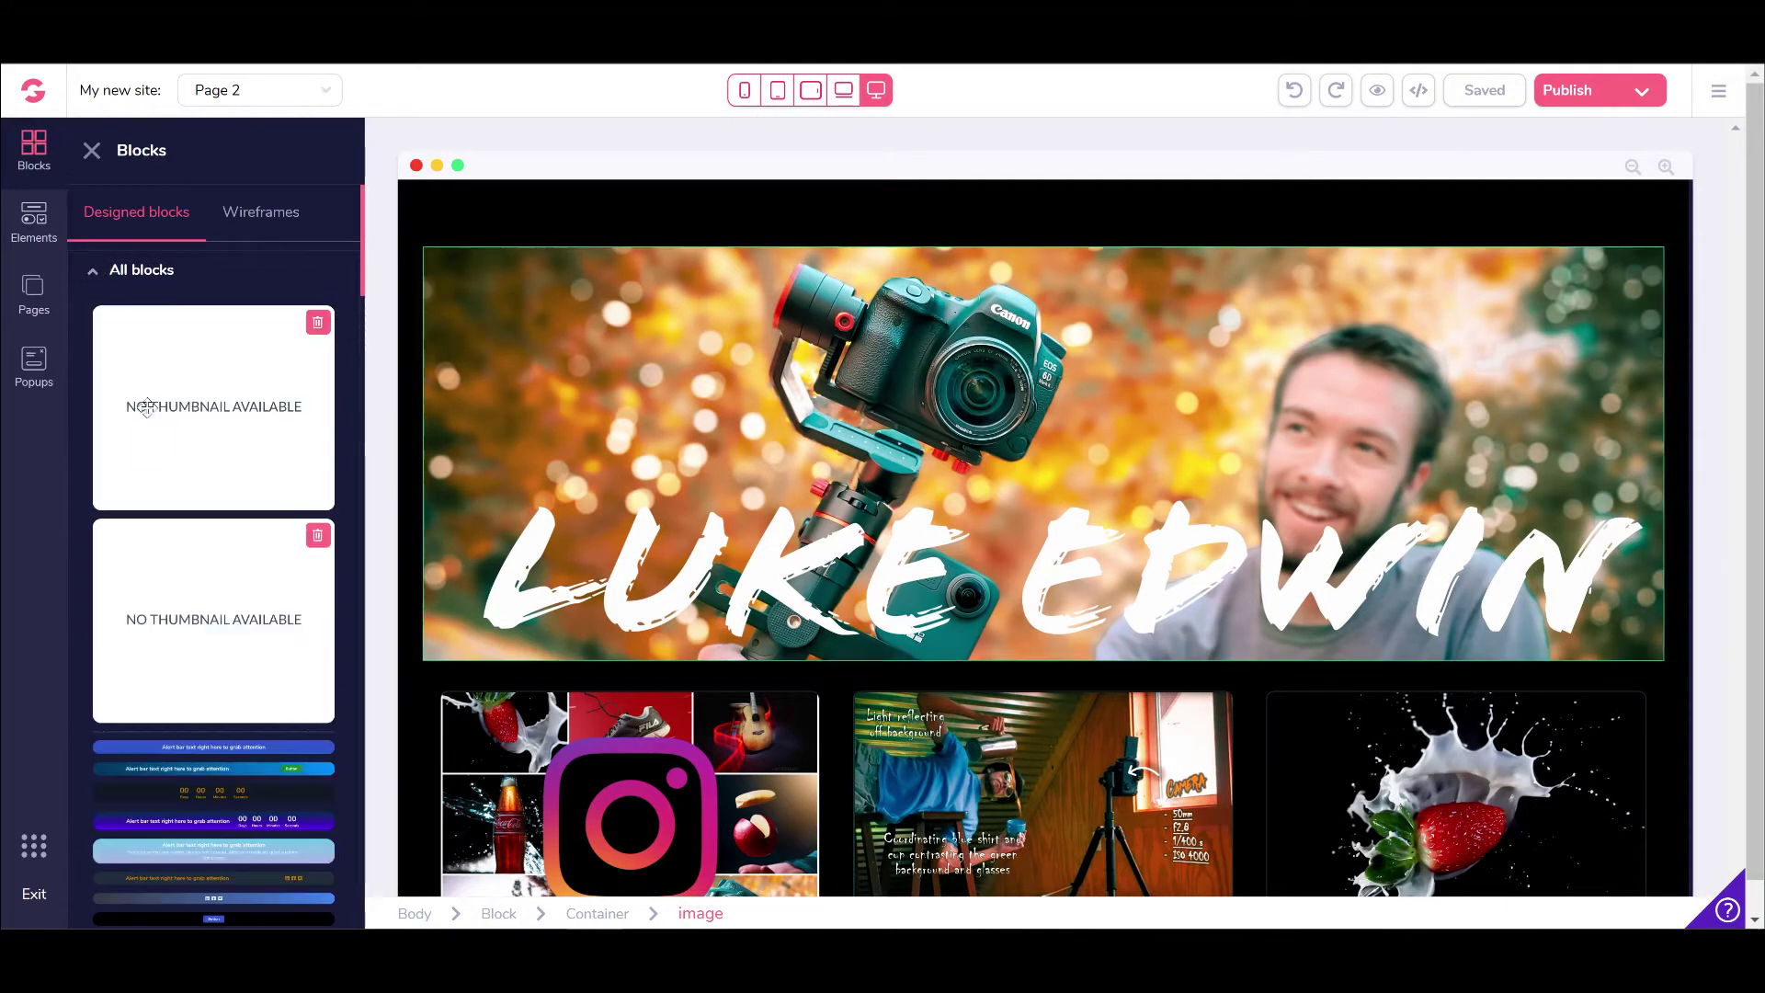
scroll(150, 413, "down", 5)
scroll(150, 414, "down", 10)
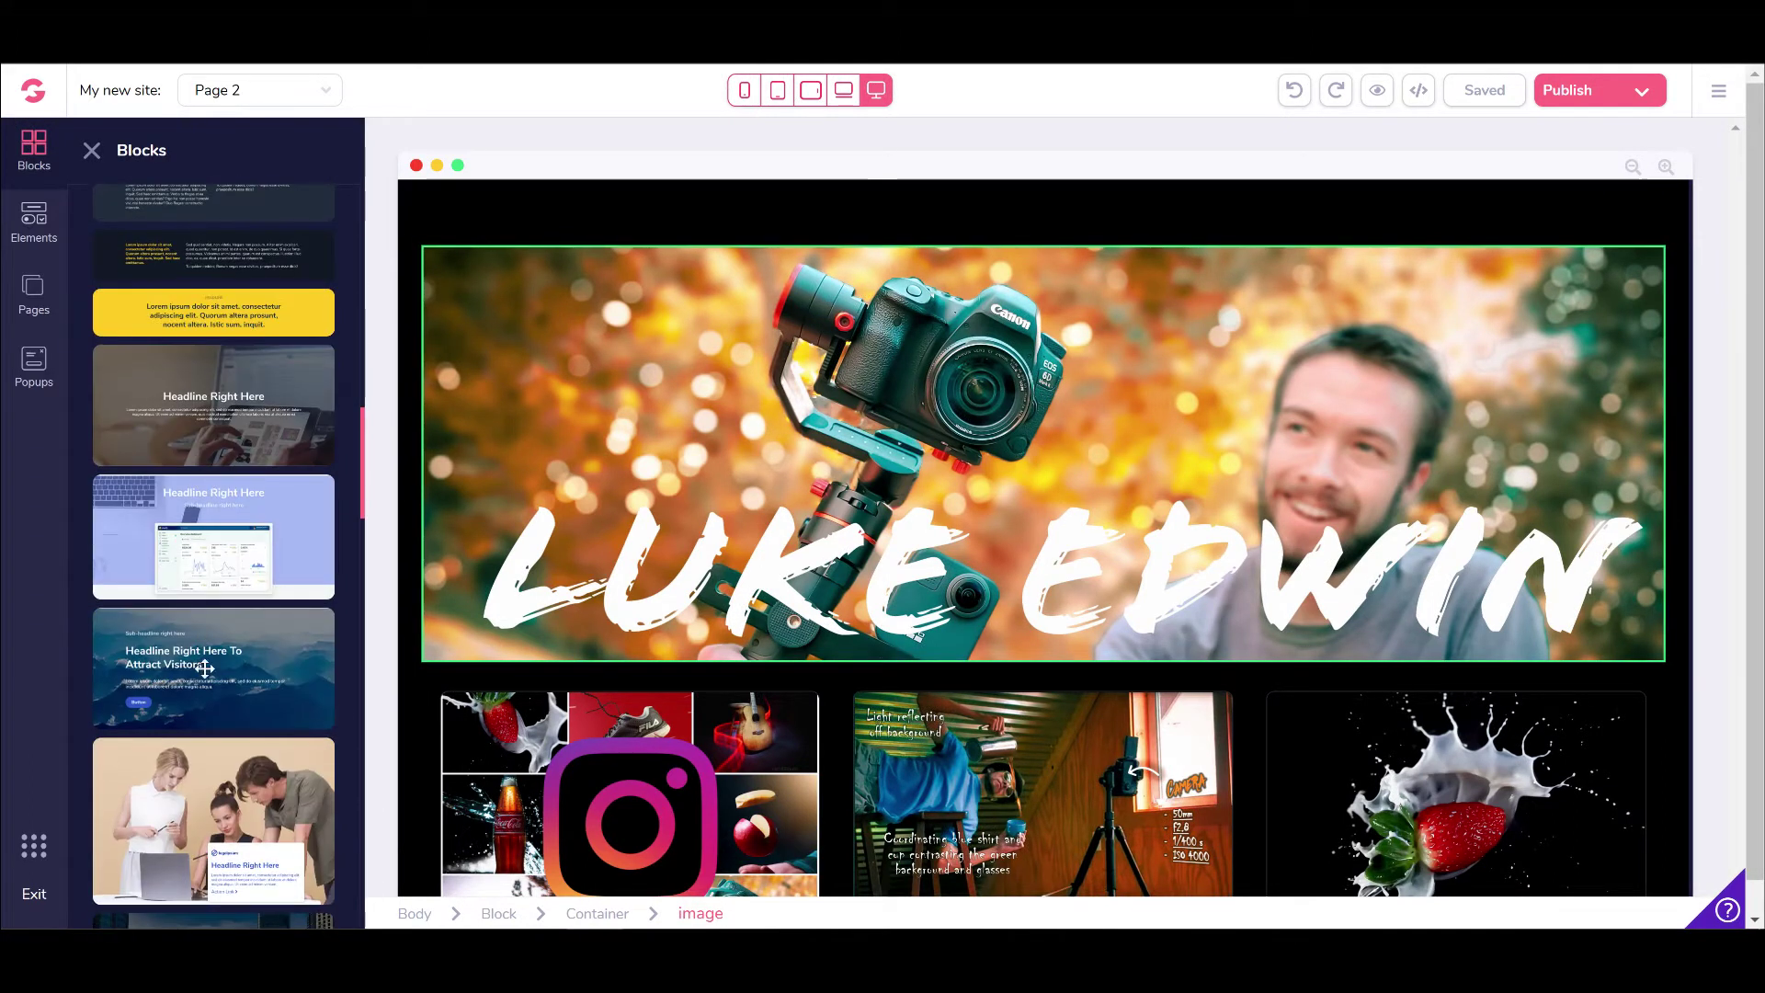
left_click_drag(223, 490, 115, 543)
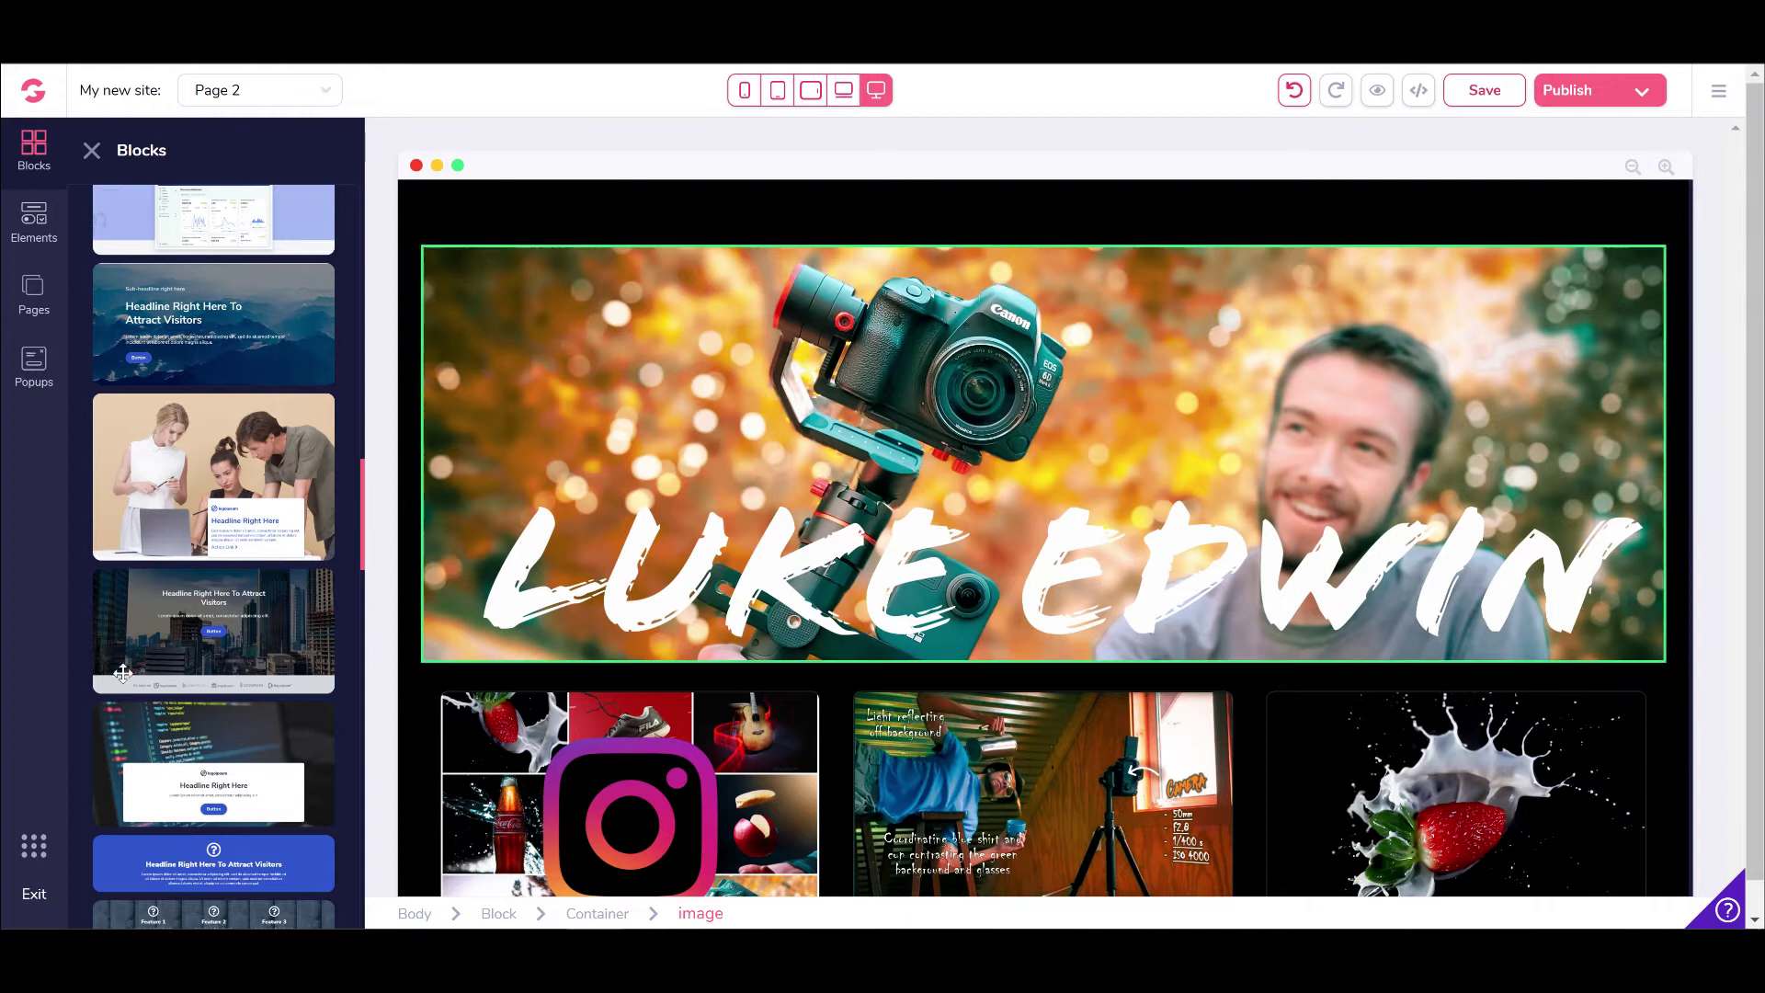
scroll(276, 644, "down", 5)
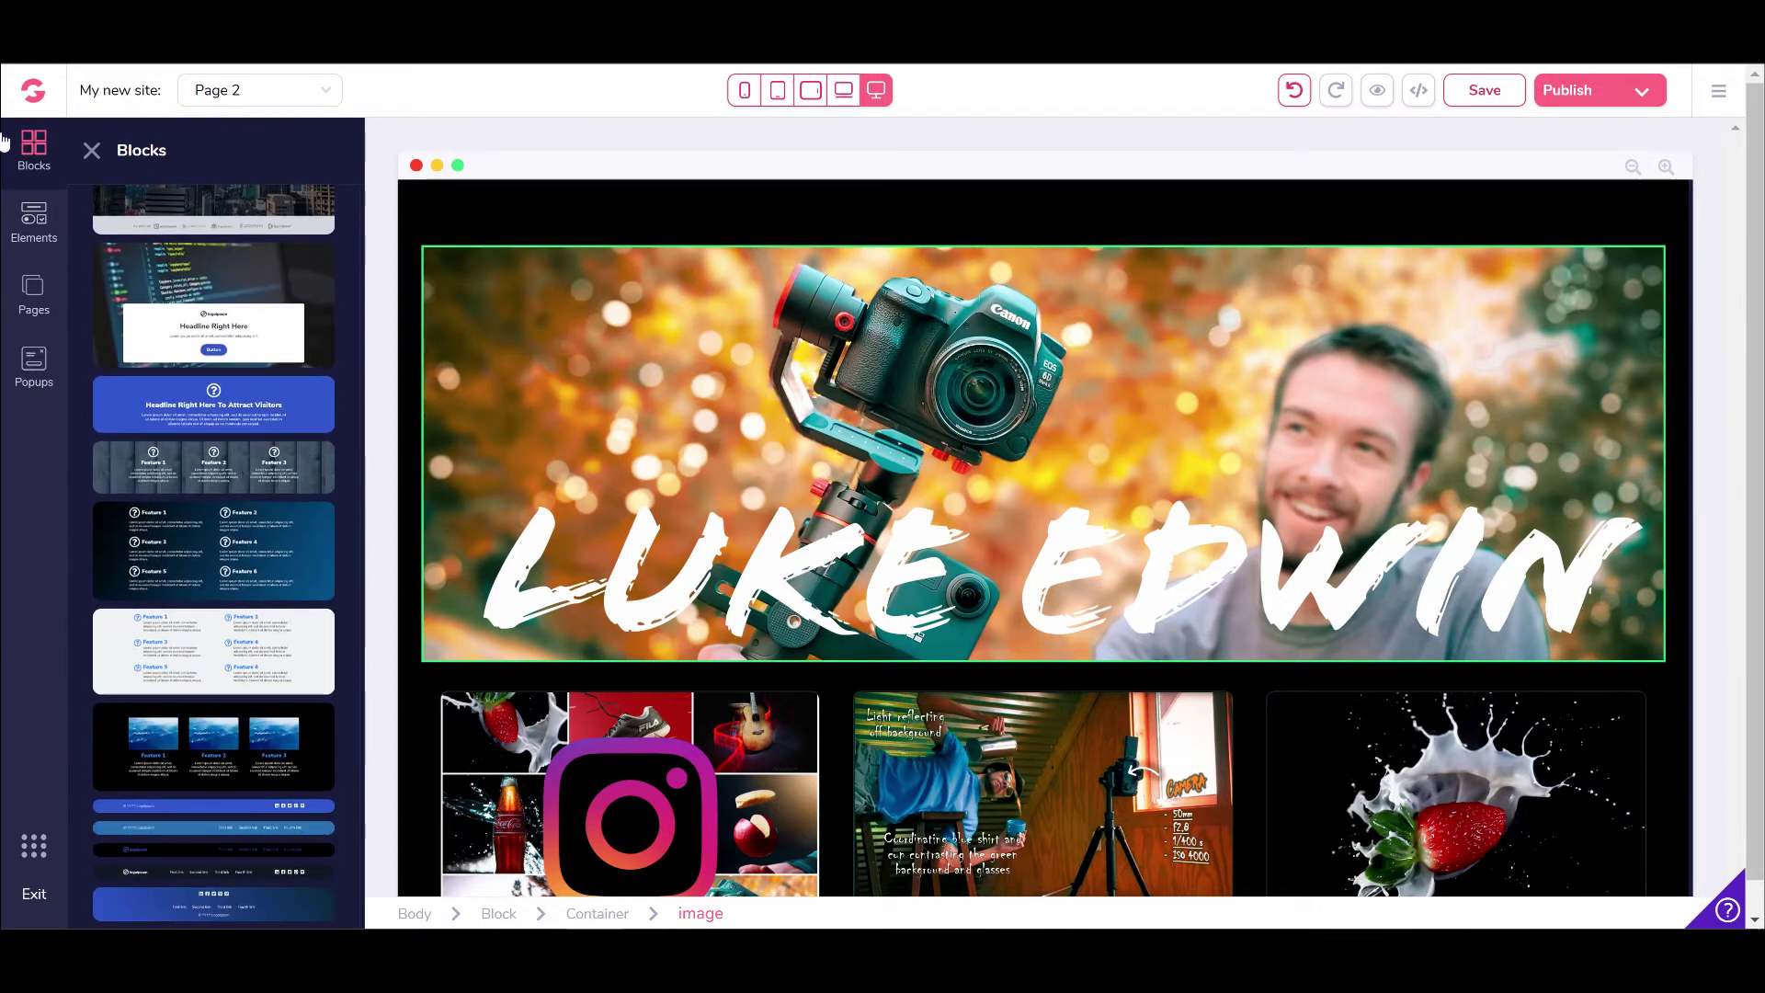
- Browse the available page elements from layout, text and media through to integrations
left_click(34, 221)
scroll(269, 557, "down", 2)
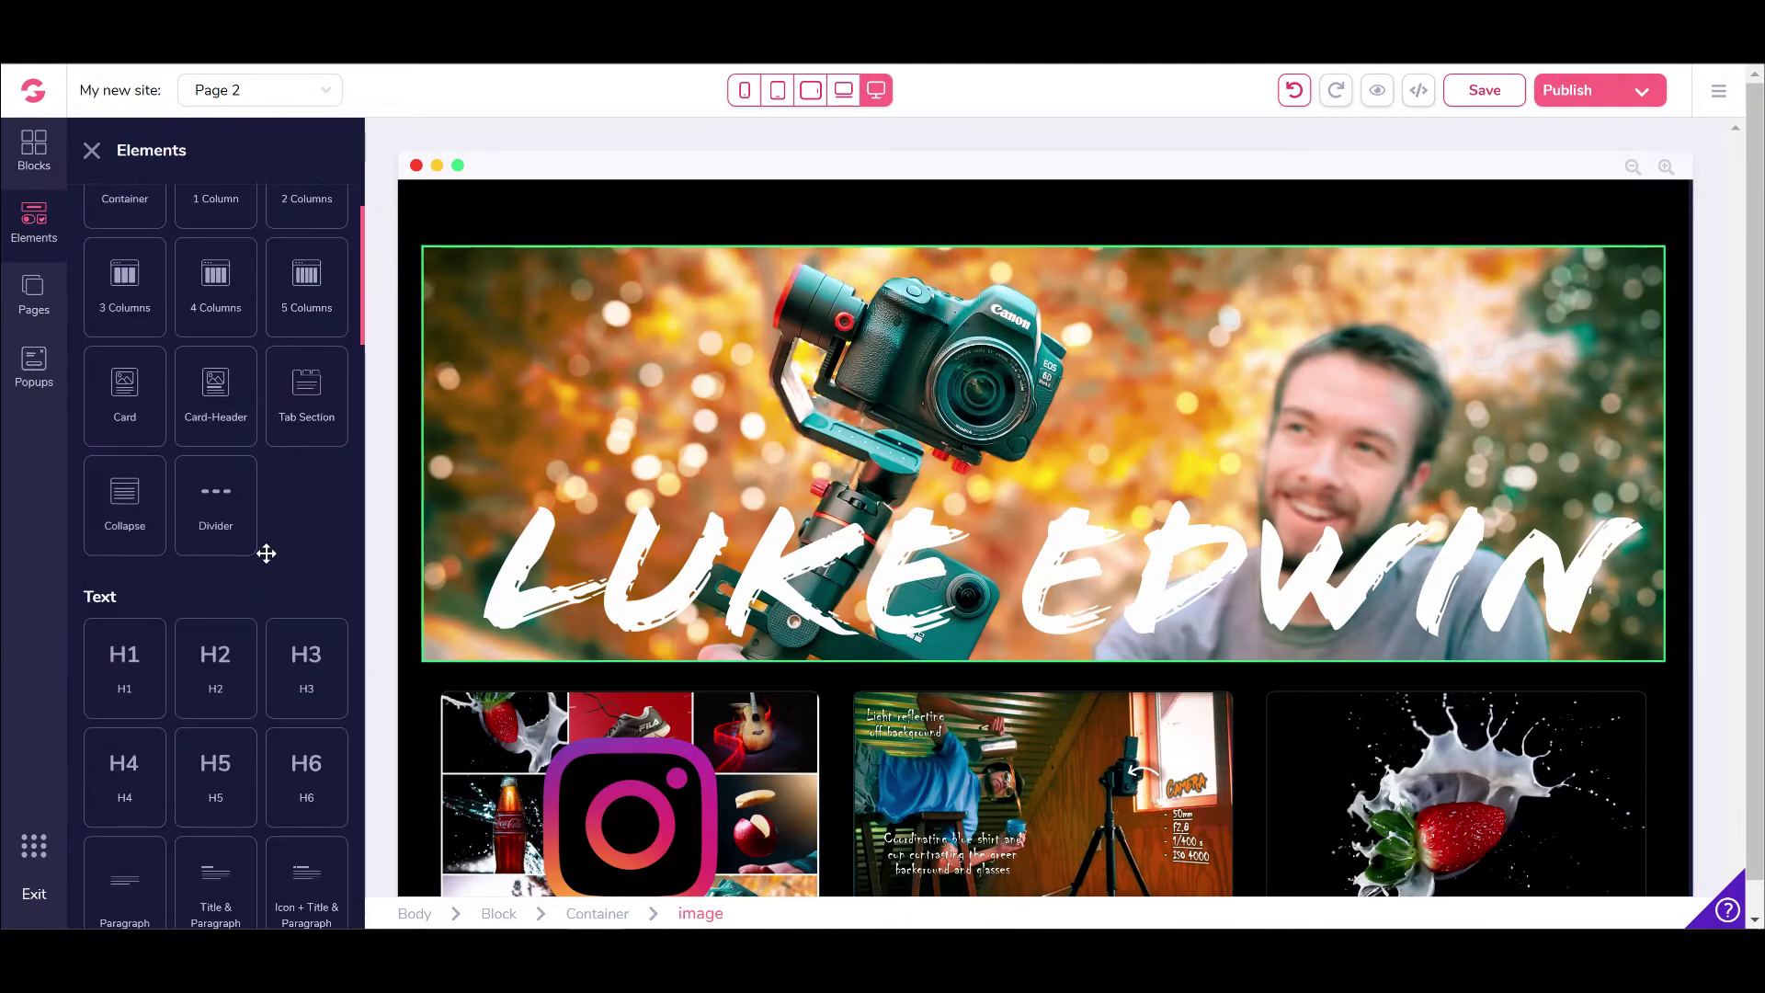
scroll(183, 785, "down", 10)
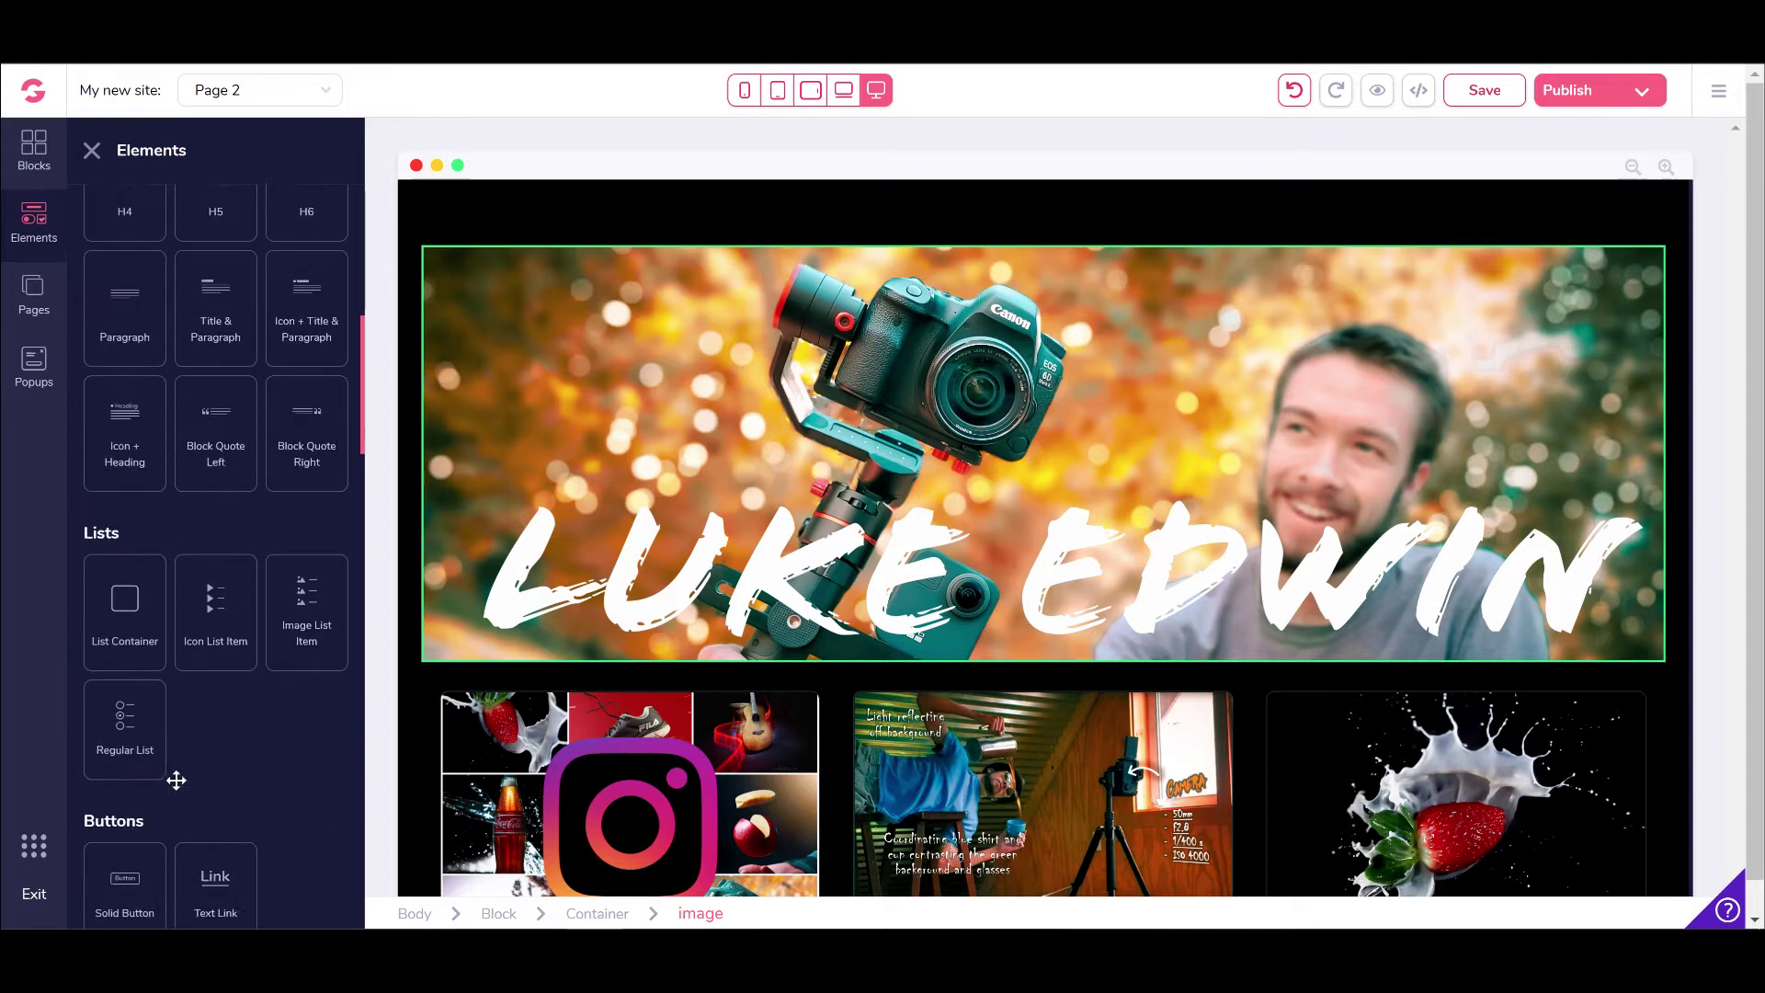
scroll(175, 763, "down", 4)
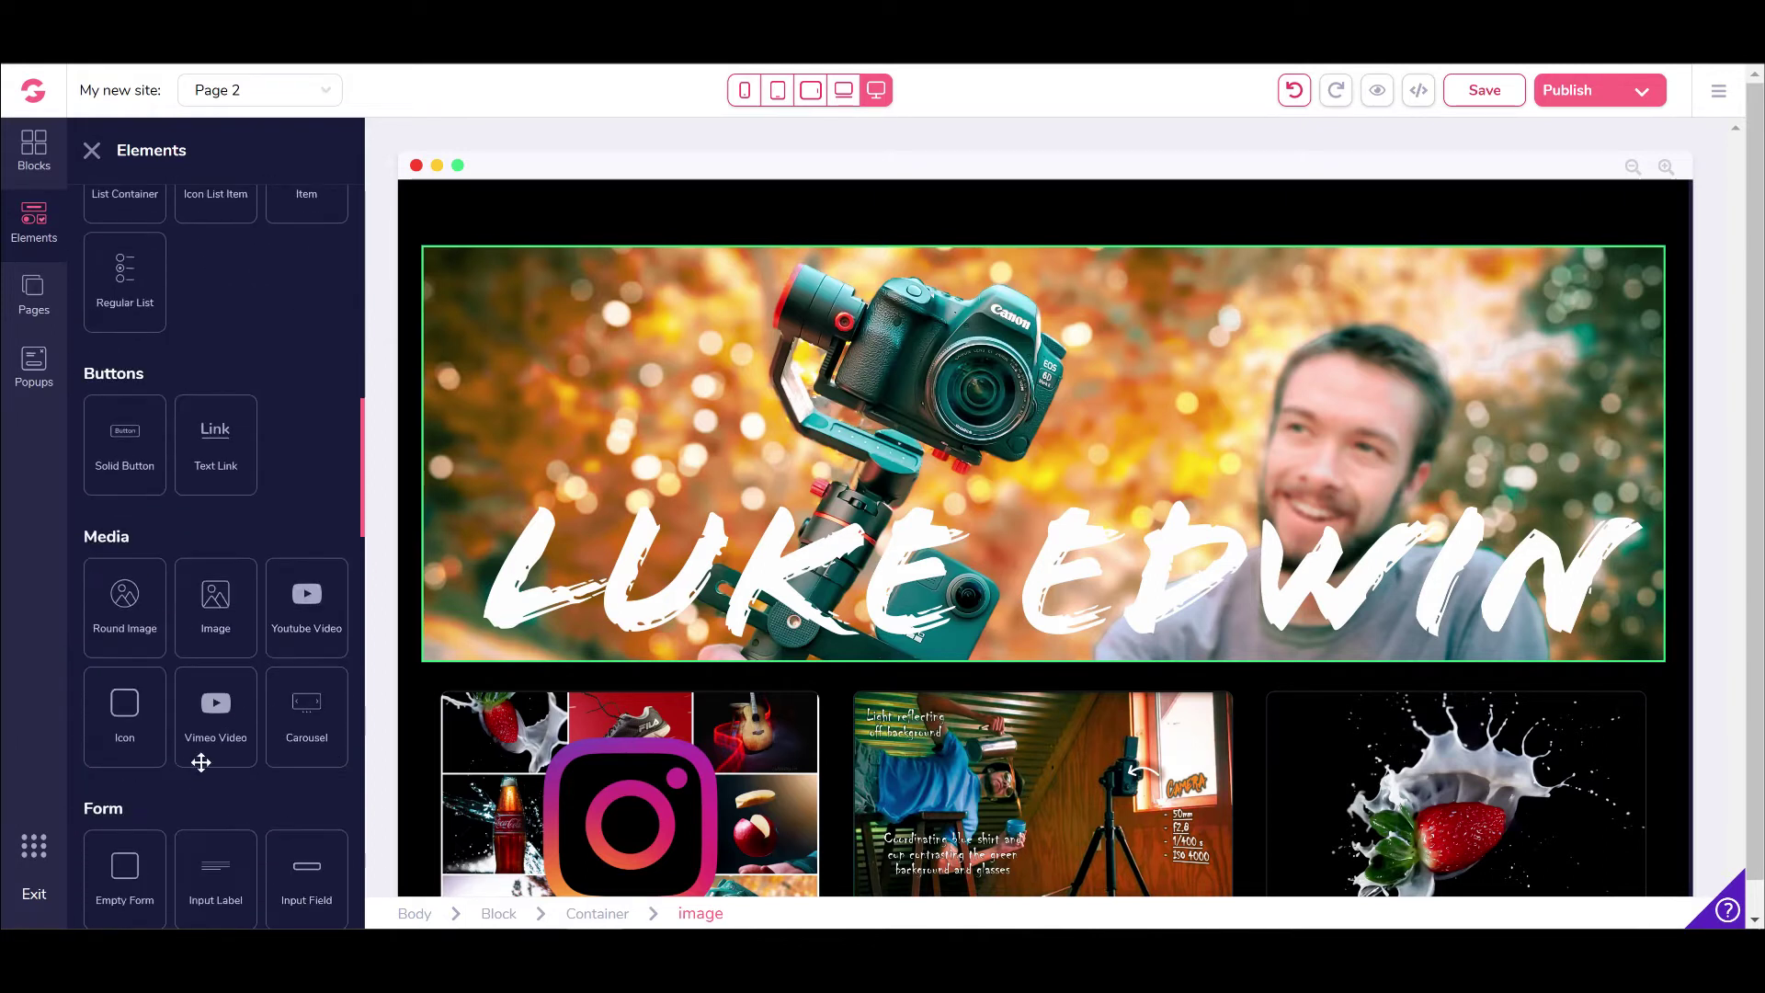
scroll(262, 648, "down", 14)
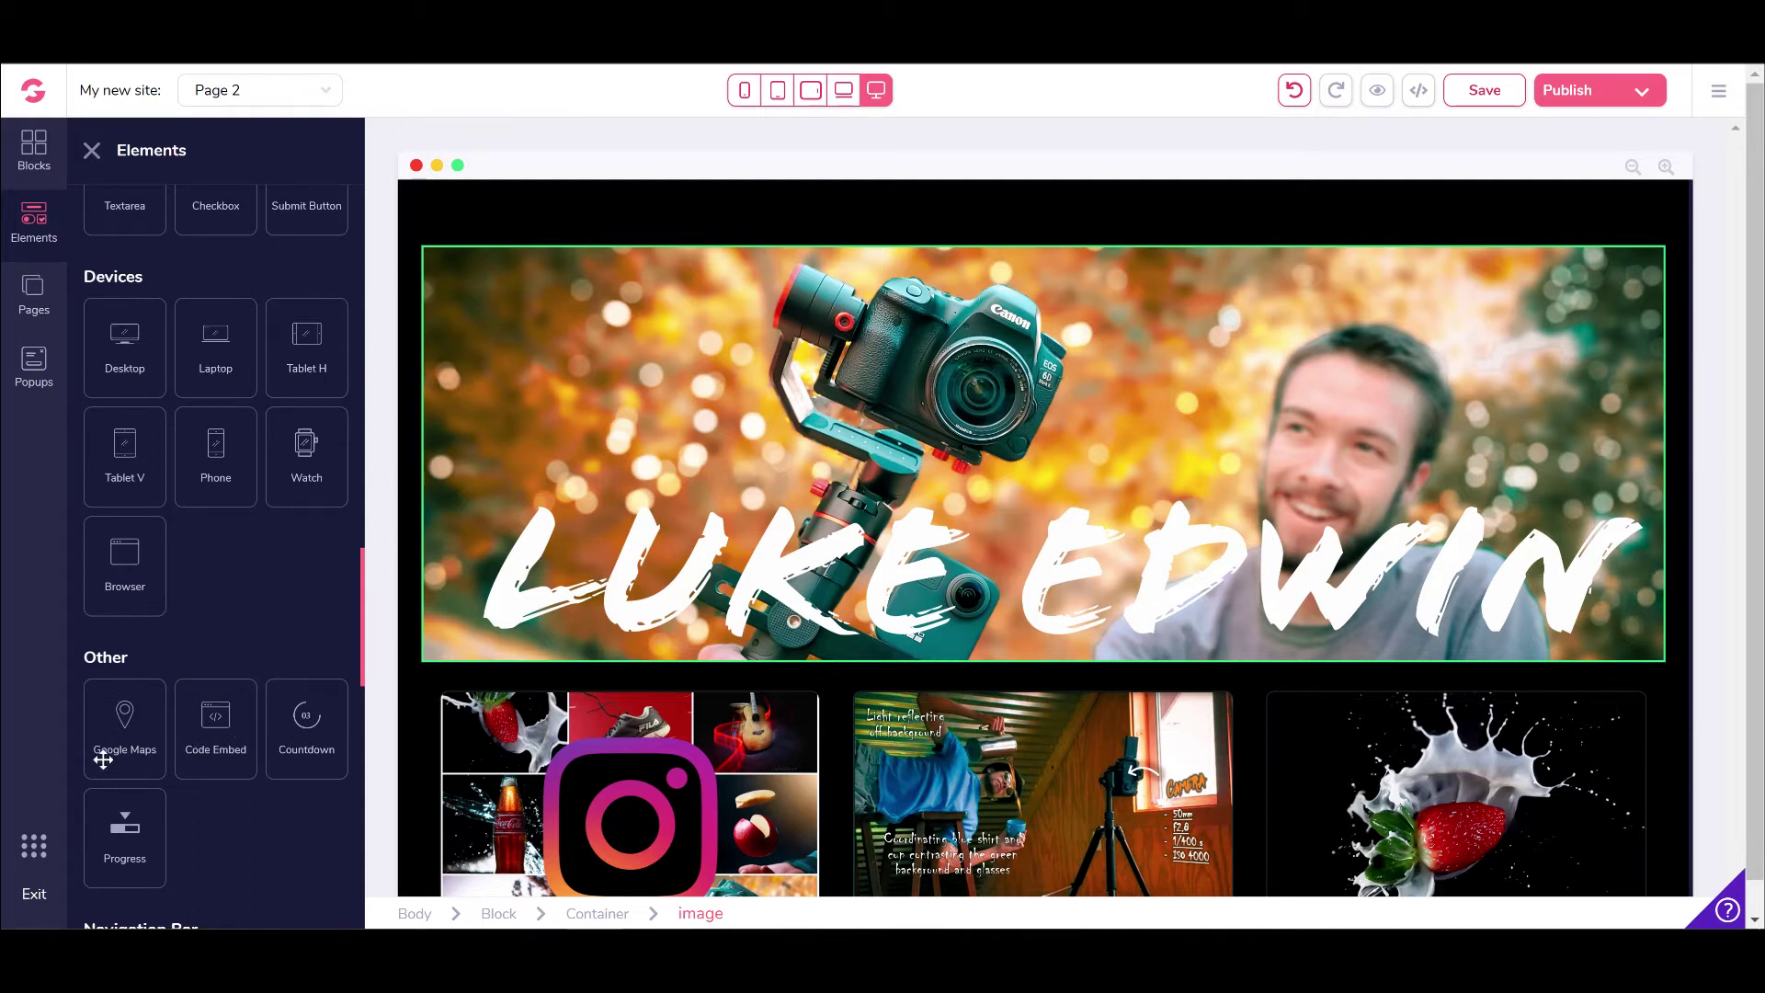
scroll(209, 616, "down", 3)
scroll(221, 705, "down", 14)
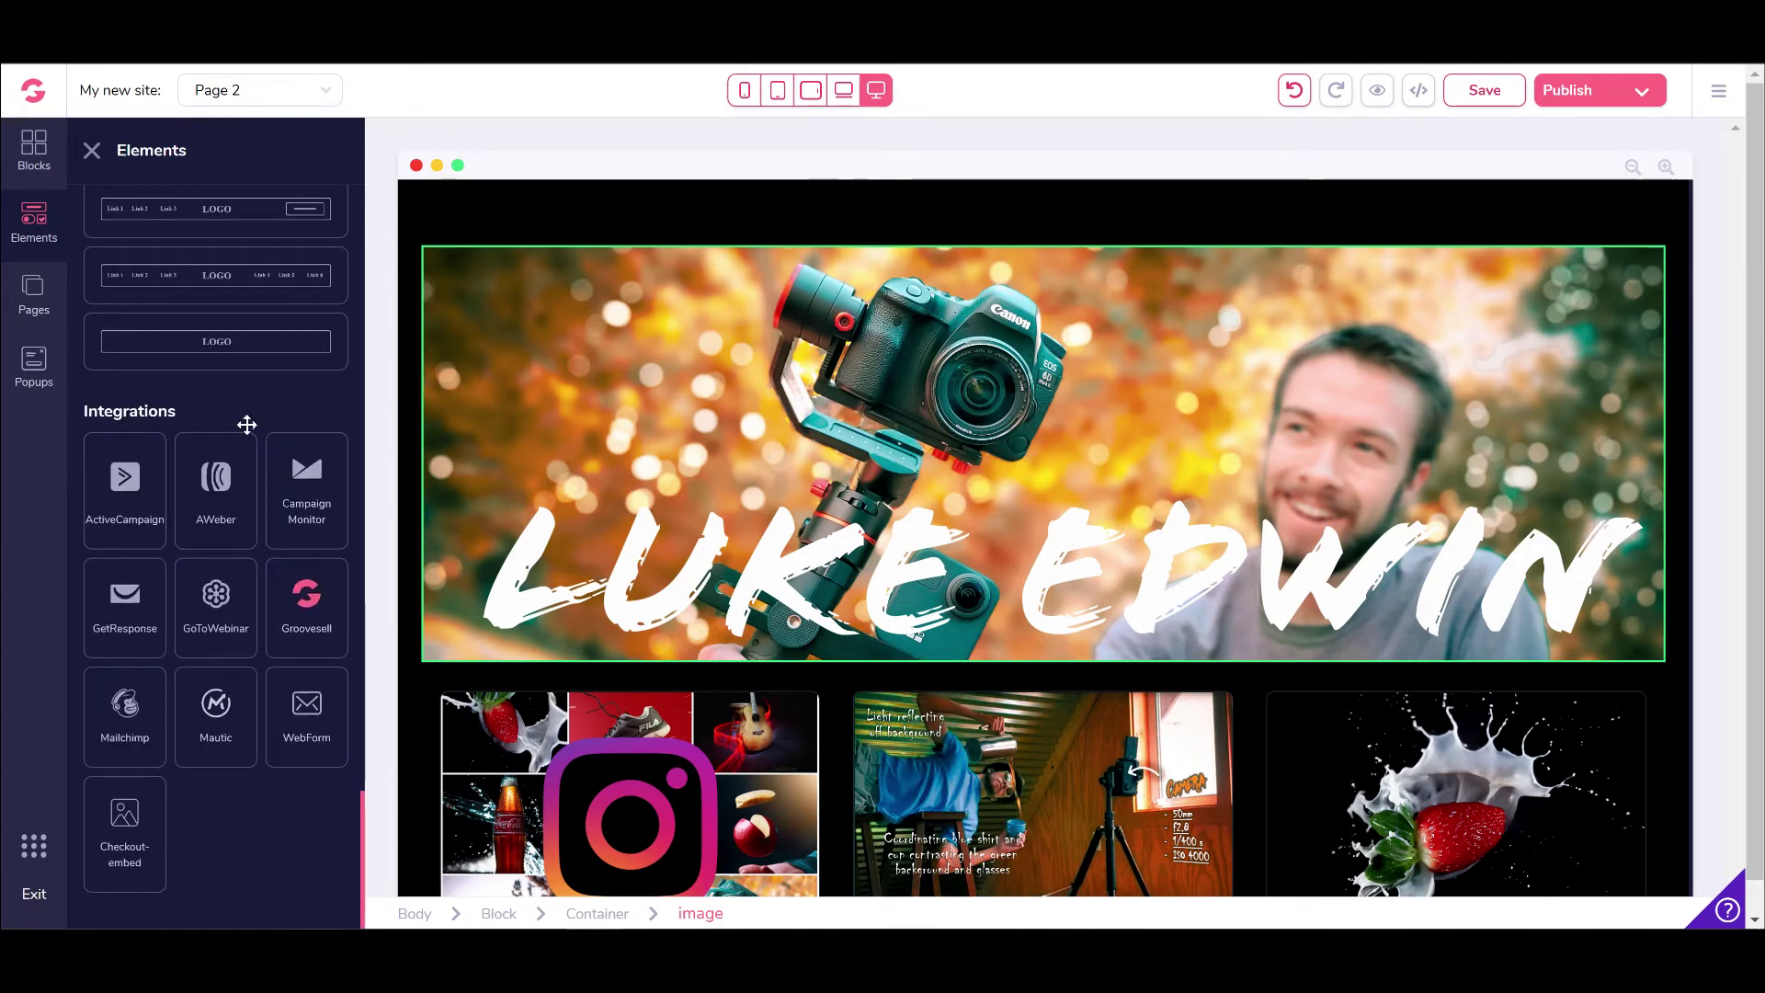
- Switch to the photography landing page and look through its content sections
left_click(34, 301)
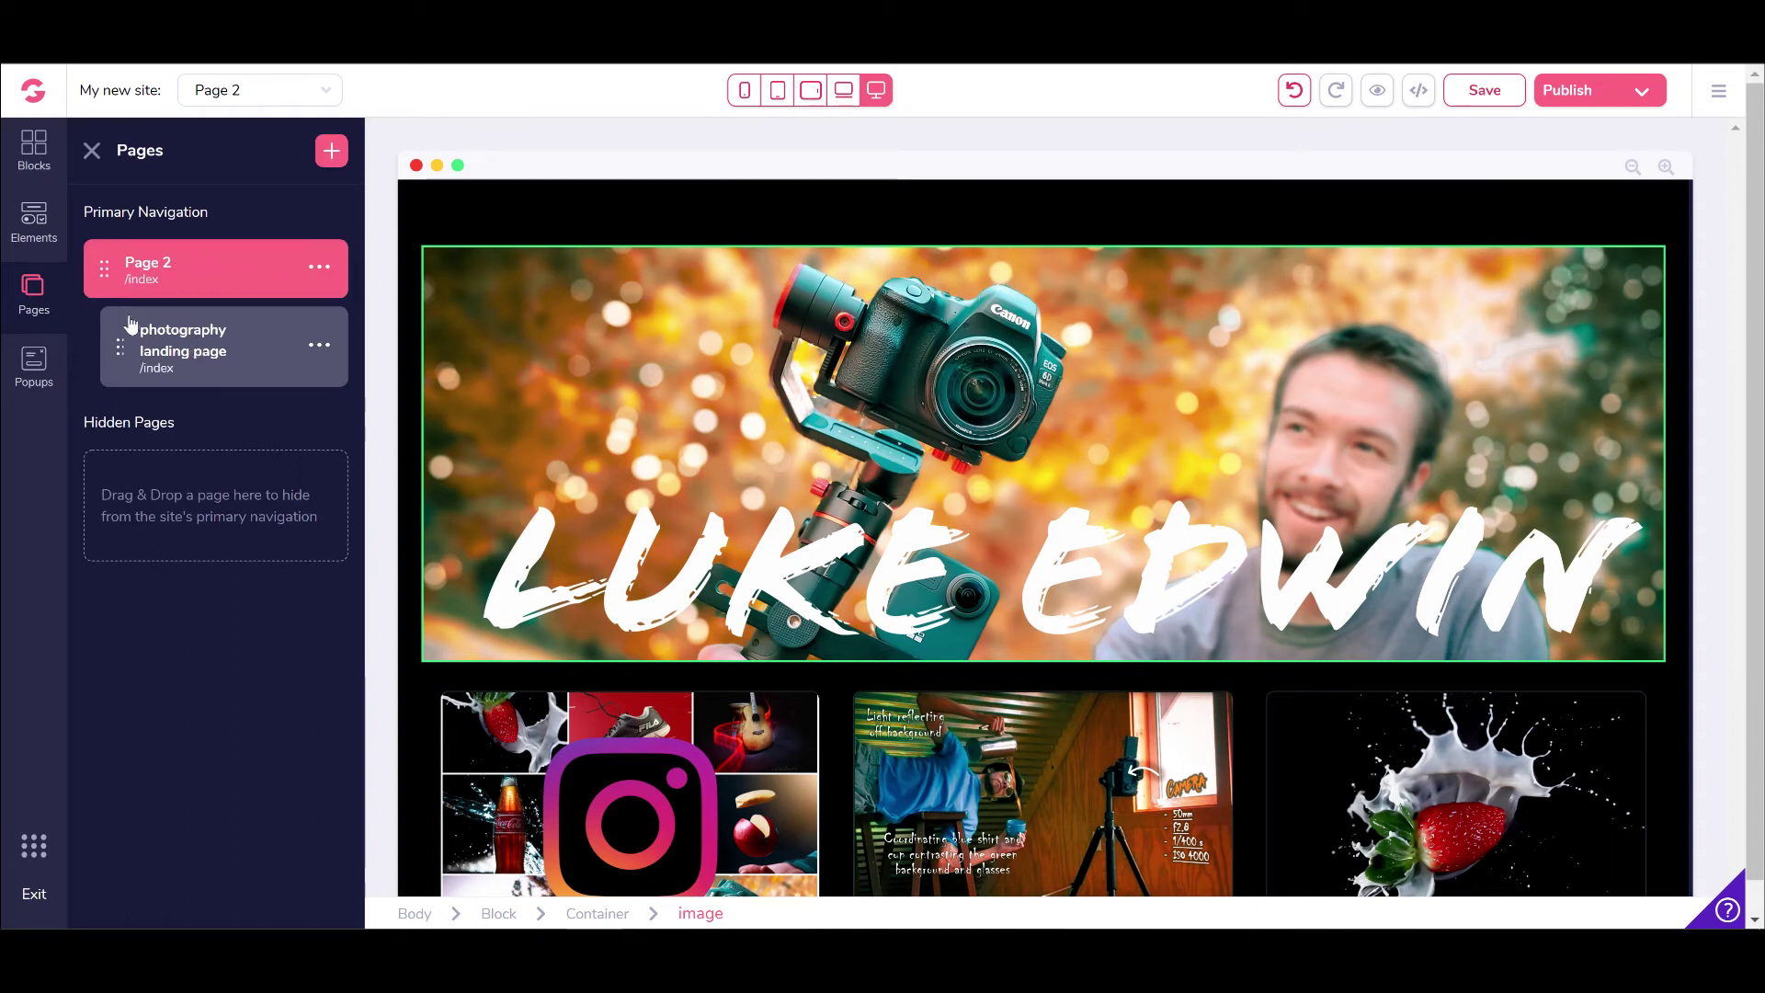
left_click(165, 333)
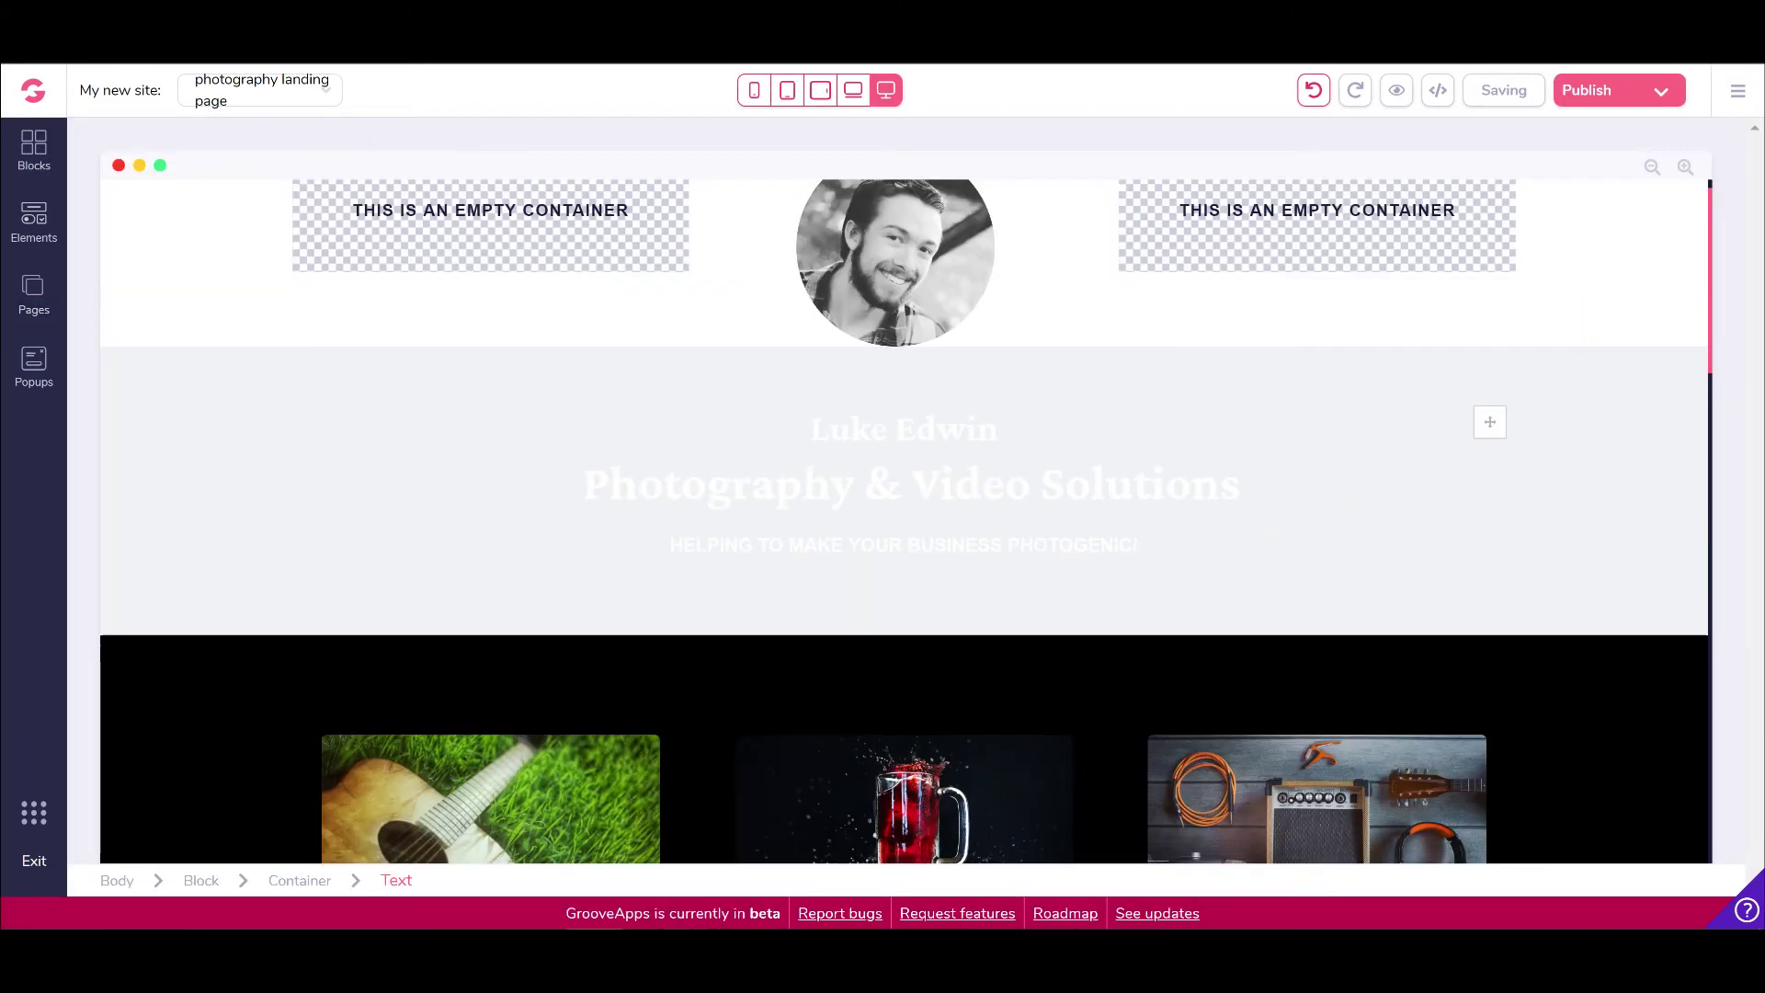
scroll(968, 410, "down", 6)
scroll(1003, 463, "up", 1)
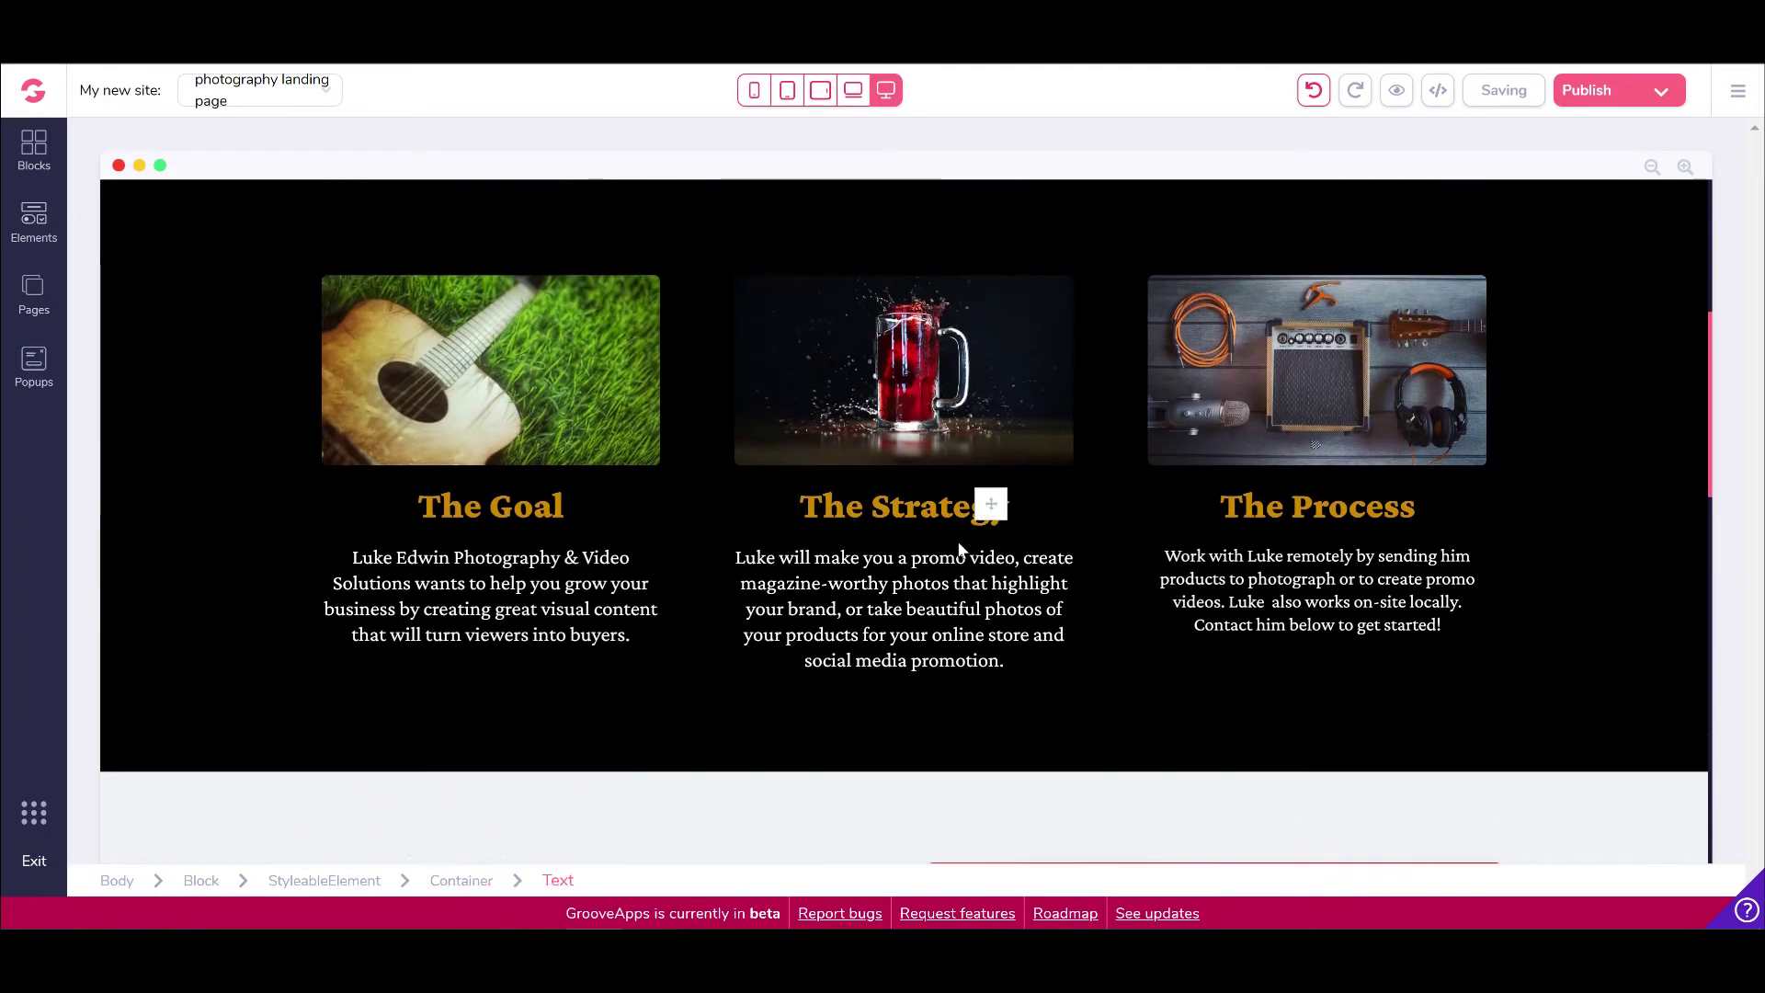
scroll(958, 542, "down", 6)
scroll(958, 544, "down", 6)
scroll(867, 512, "up", 8)
scroll(876, 517, "up", 5)
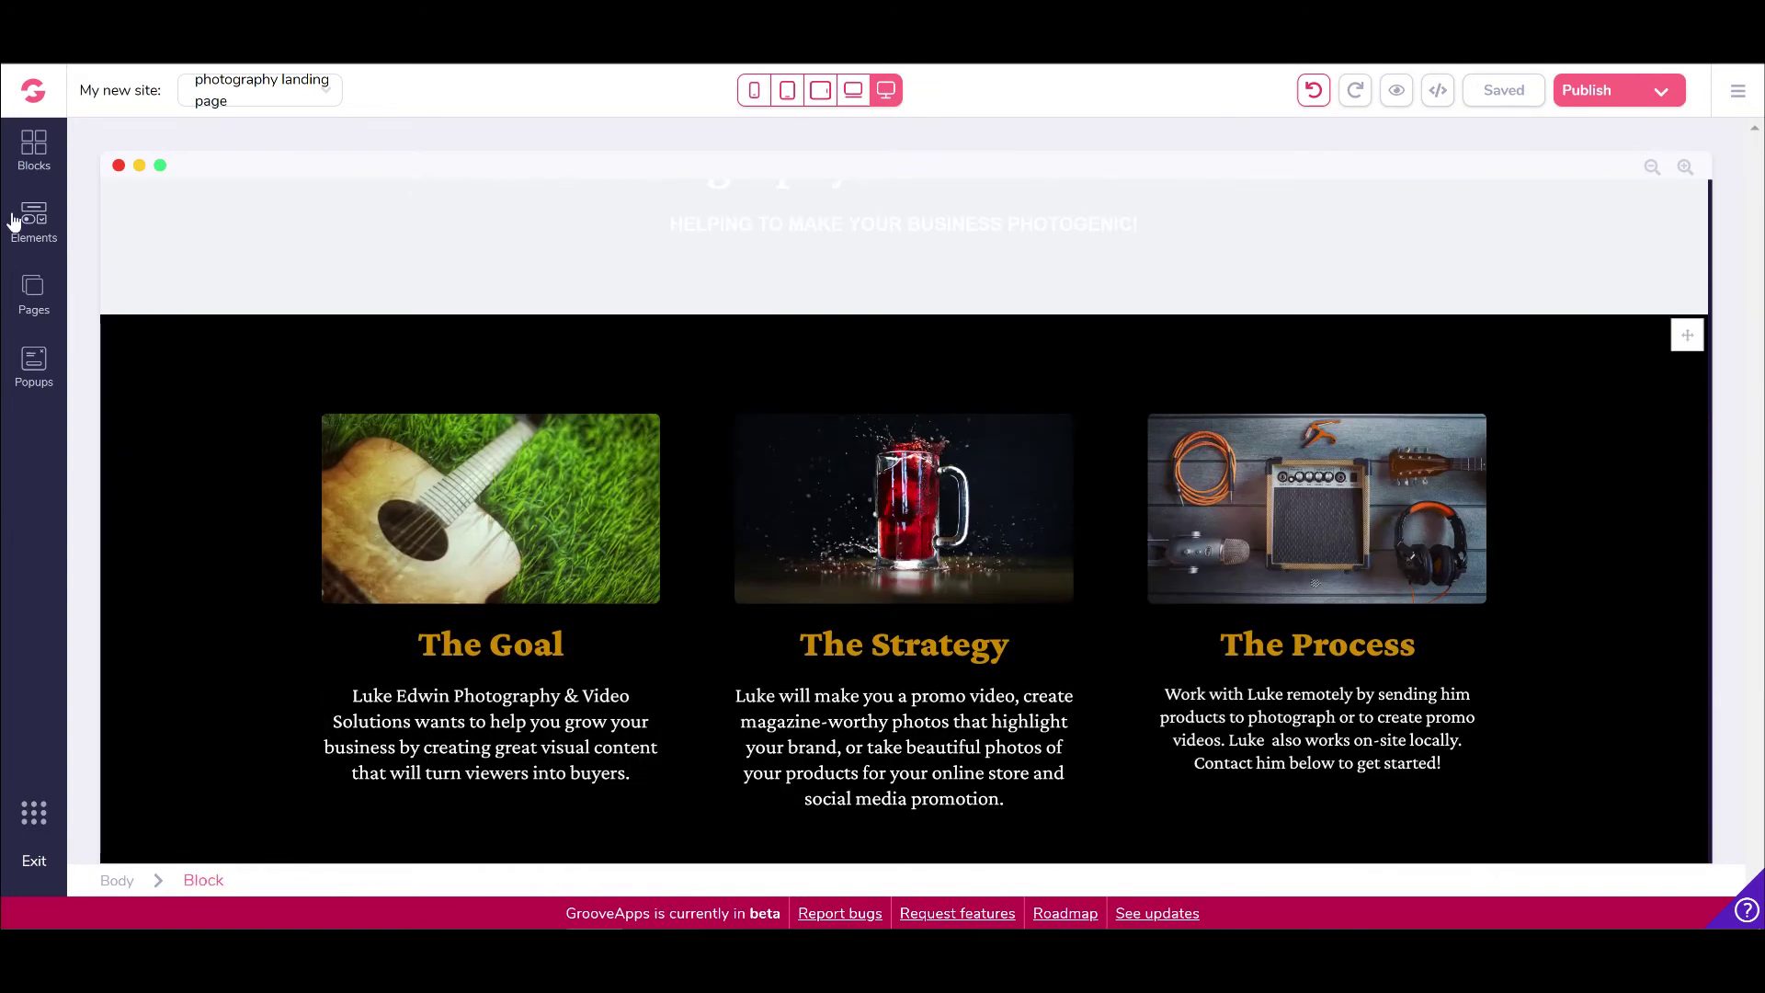
- Return to Page 2 of the site and look over its Instagram, video course and photography cards
left_click(37, 230)
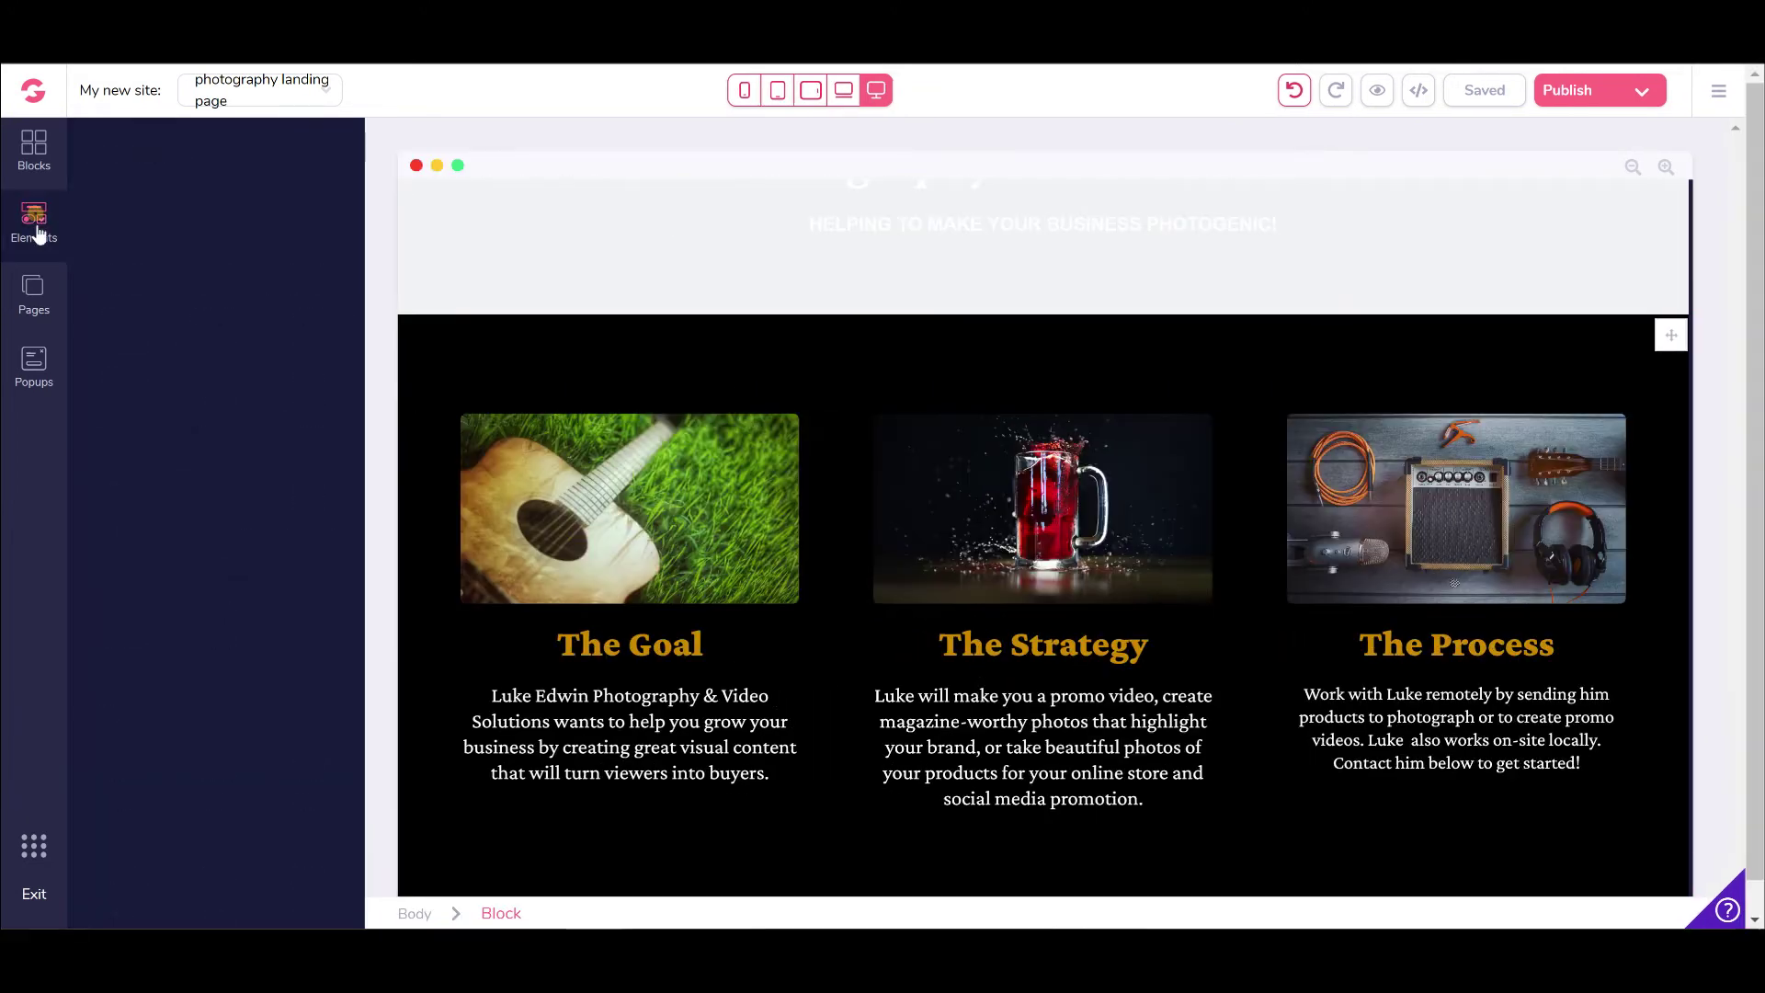
left_click(34, 292)
left_click(164, 281)
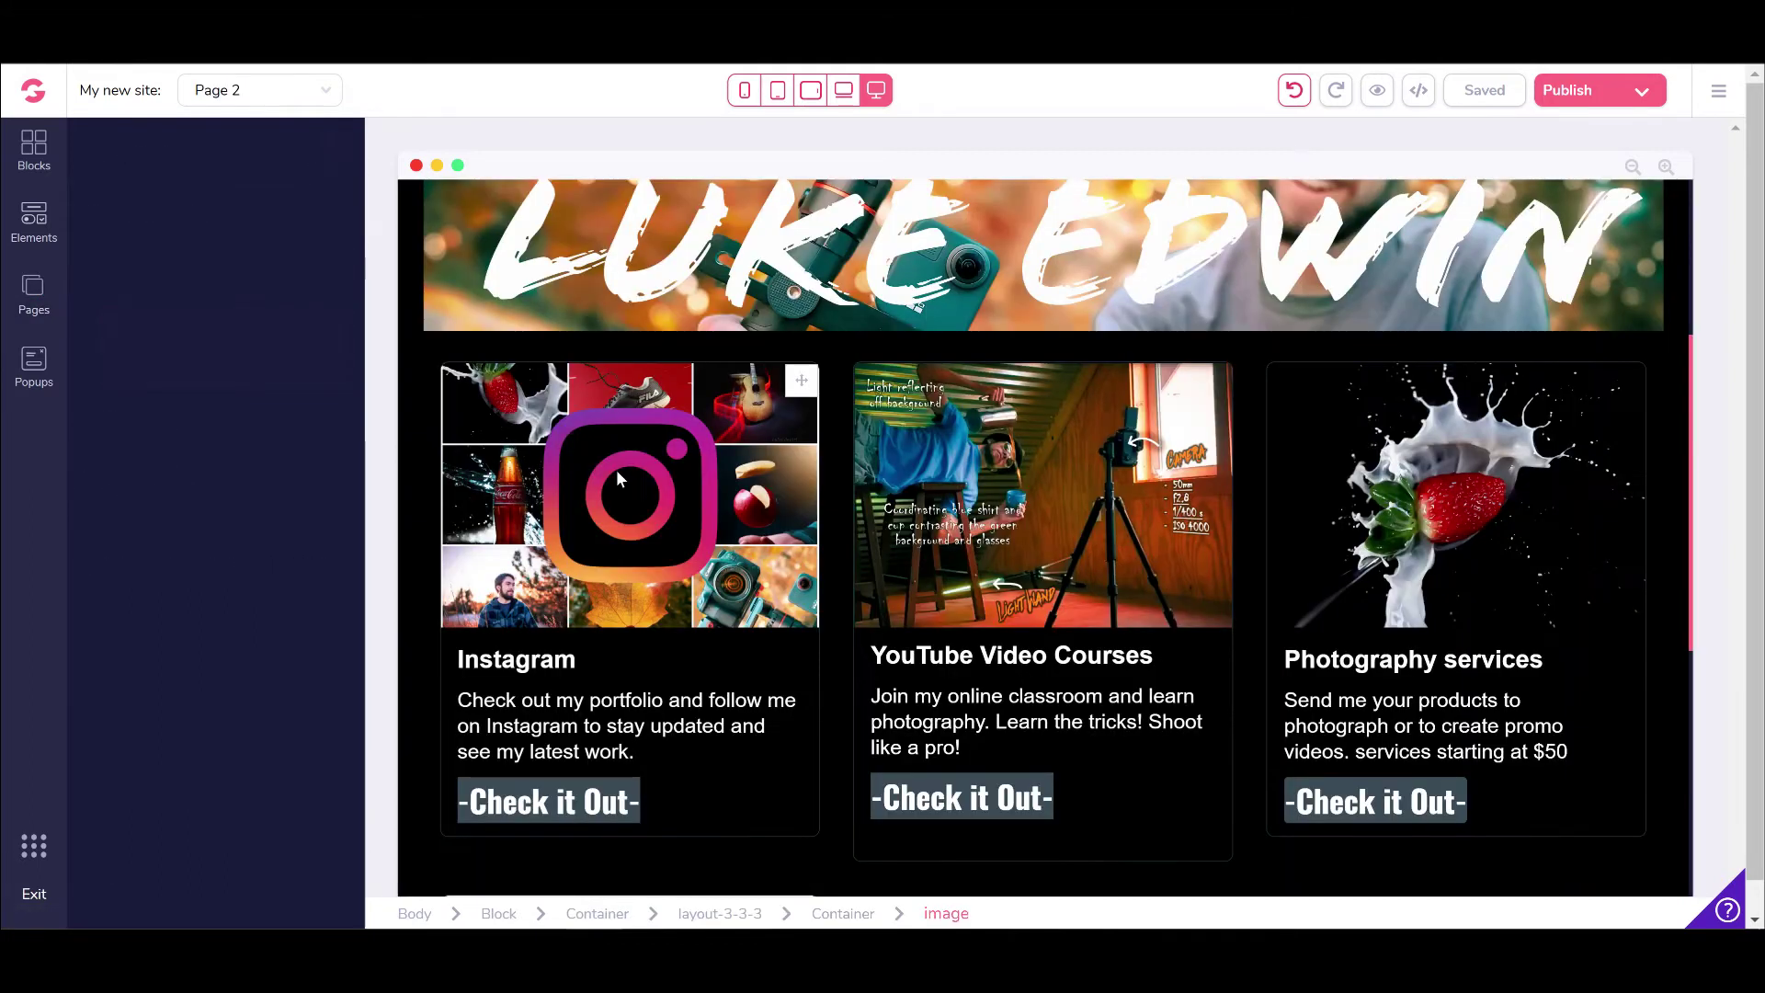
scroll(753, 482, "down", 3)
scroll(1070, 497, "up", 3)
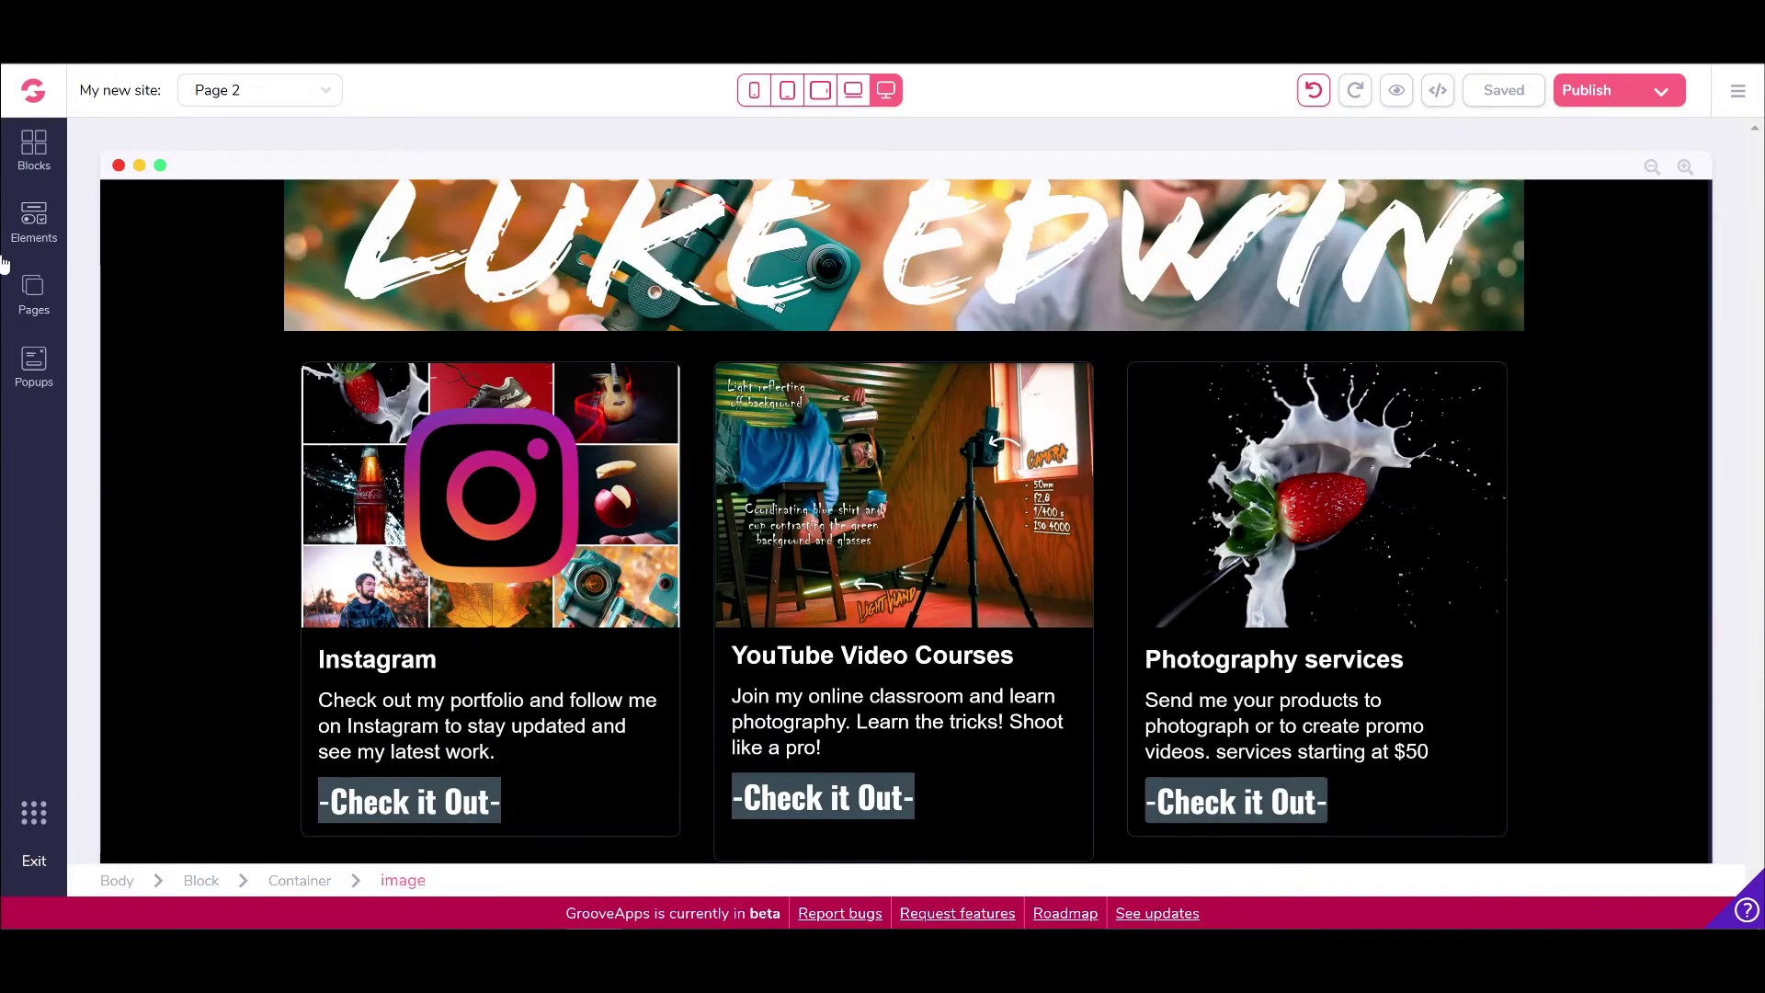
- Examine the link options of the Check it Out button on the YouTube Video Courses card, keeping URL as the link type, and update it
left_click(807, 780)
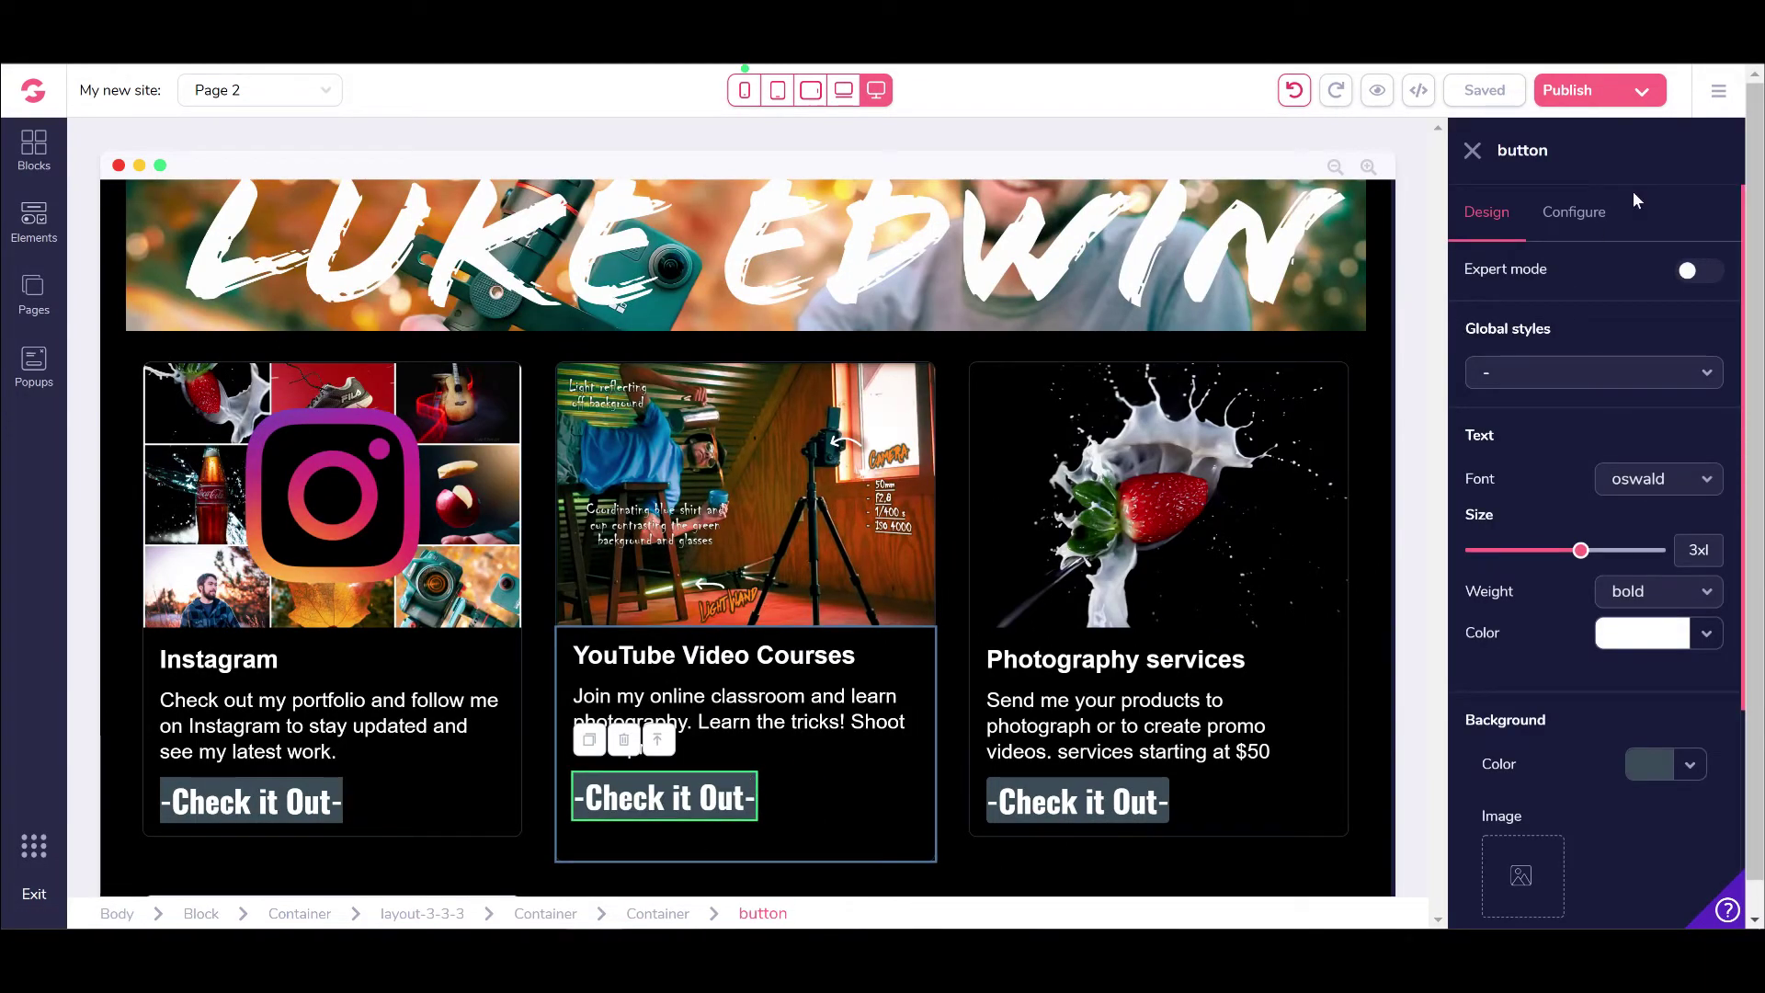
left_click(1573, 220)
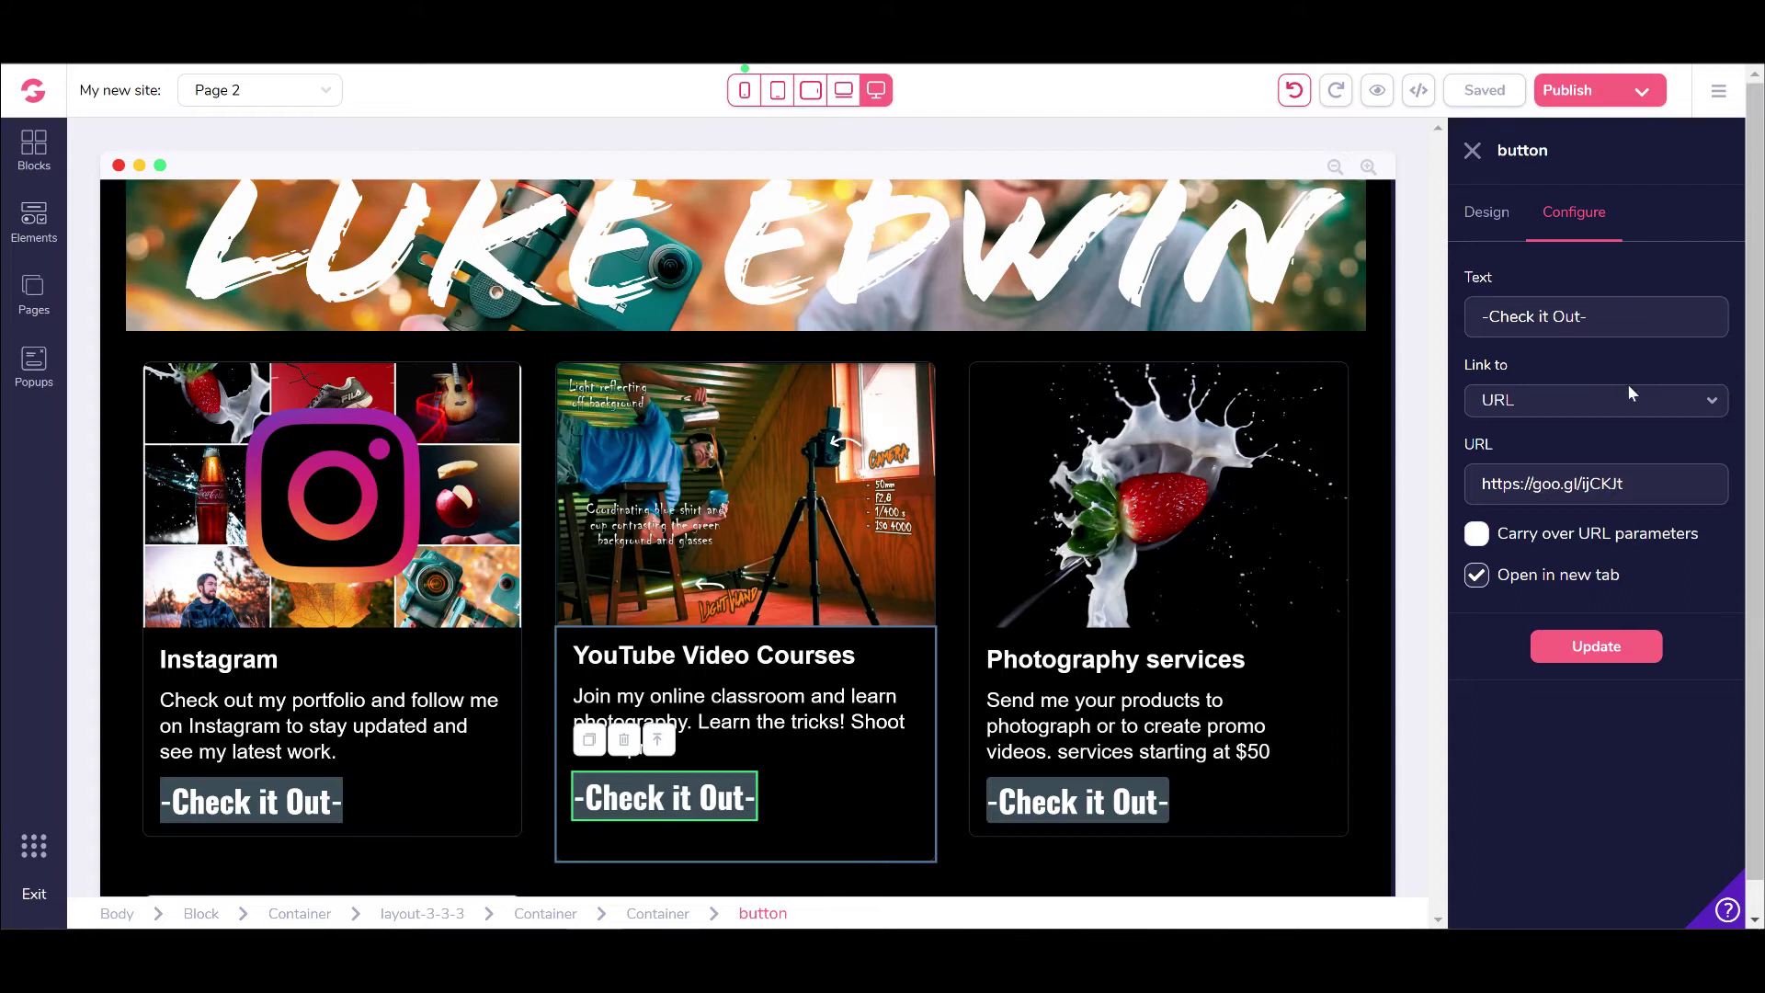
left_click(1576, 400)
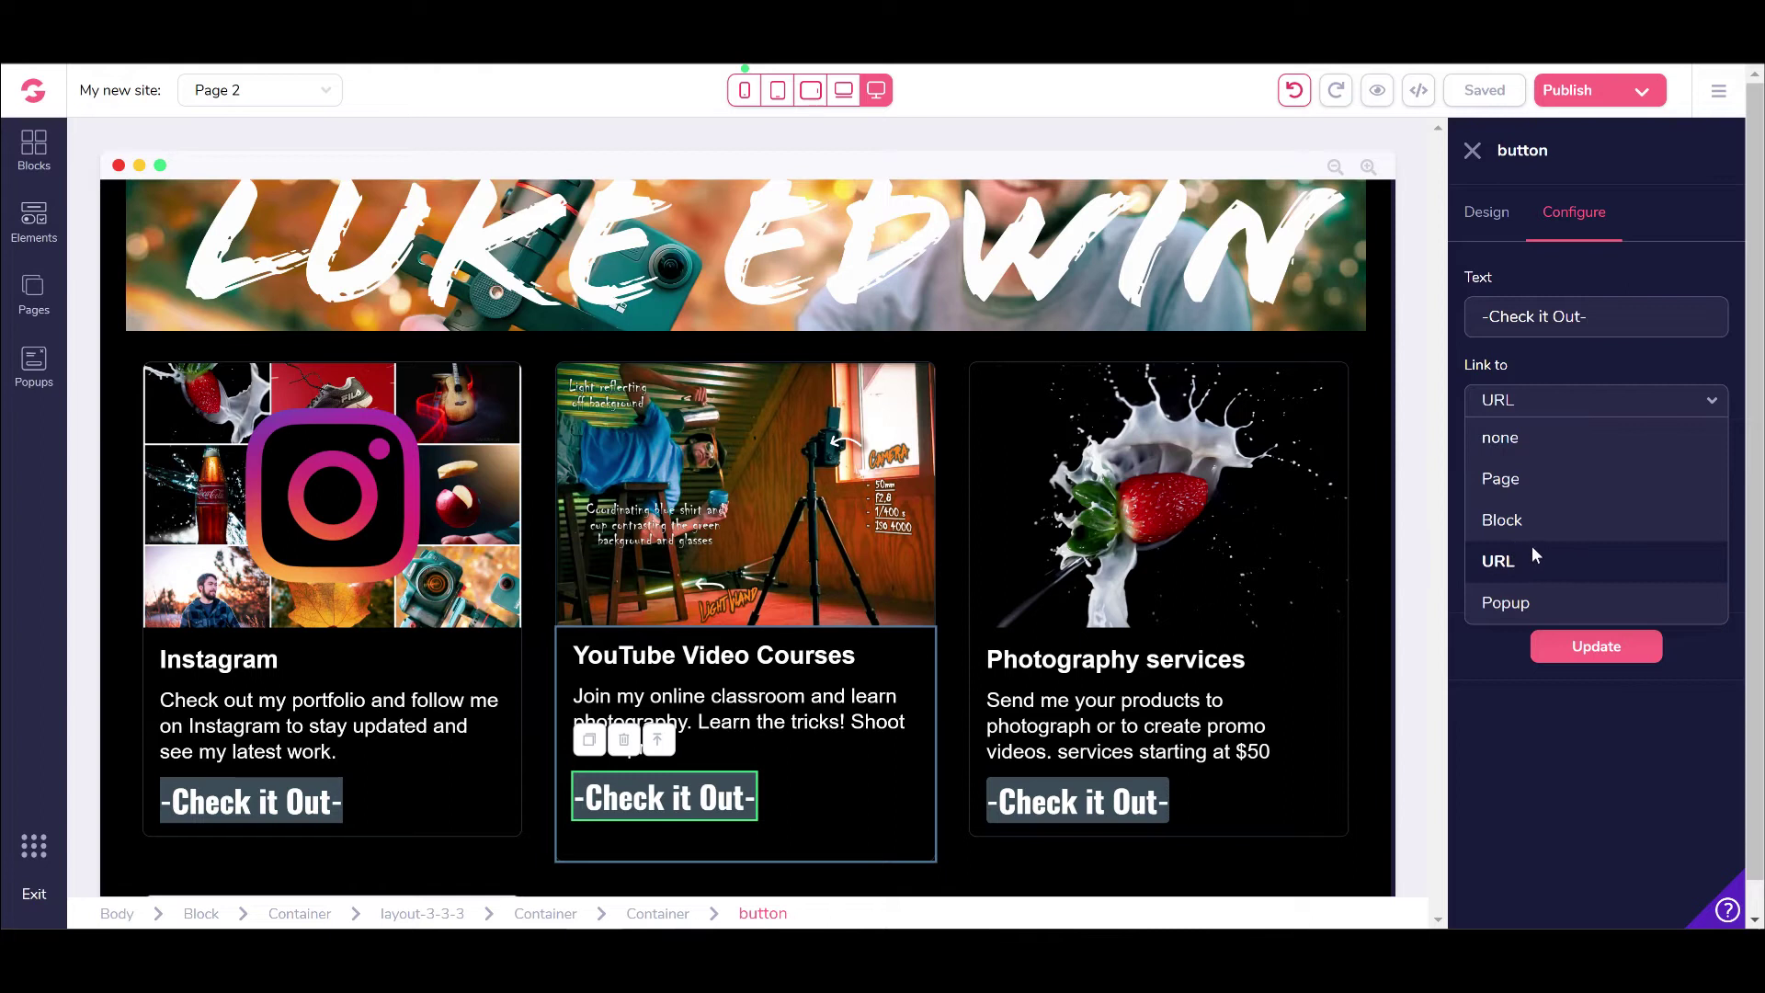
left_click(1522, 760)
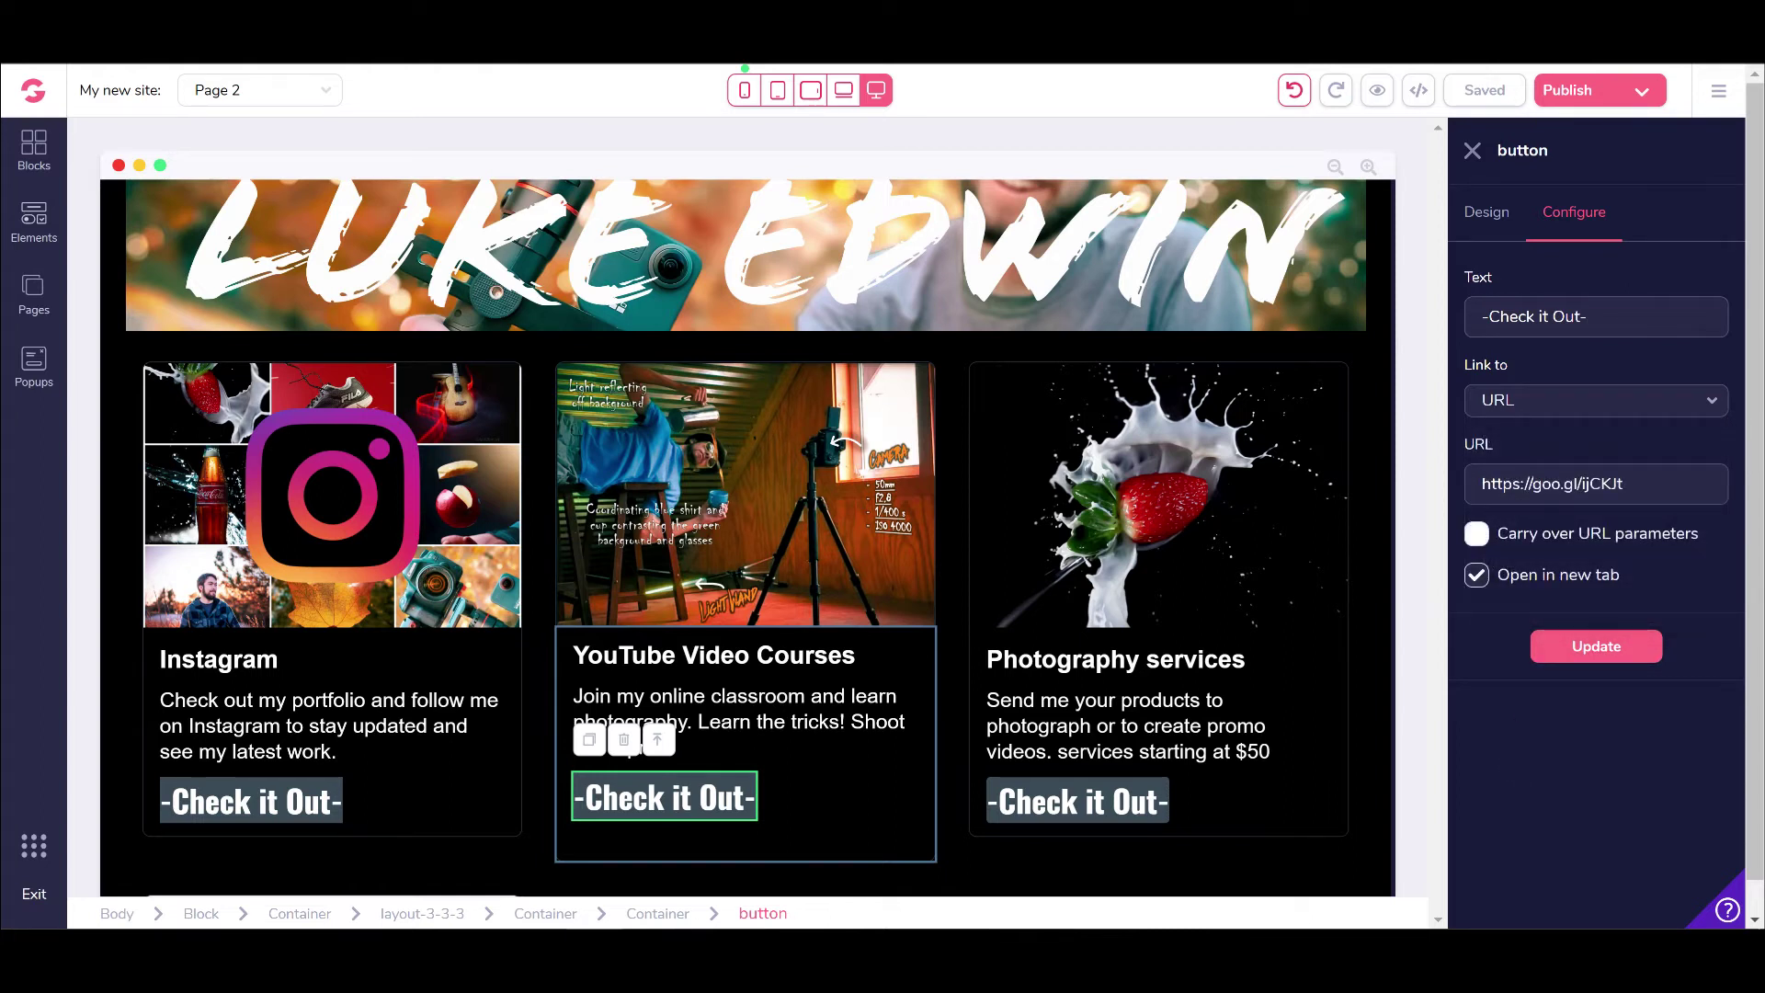
left_click(1545, 639)
- Preview Page 2 at the laptop, landscape tablet and portrait tablet screen sizes
left_click(841, 92)
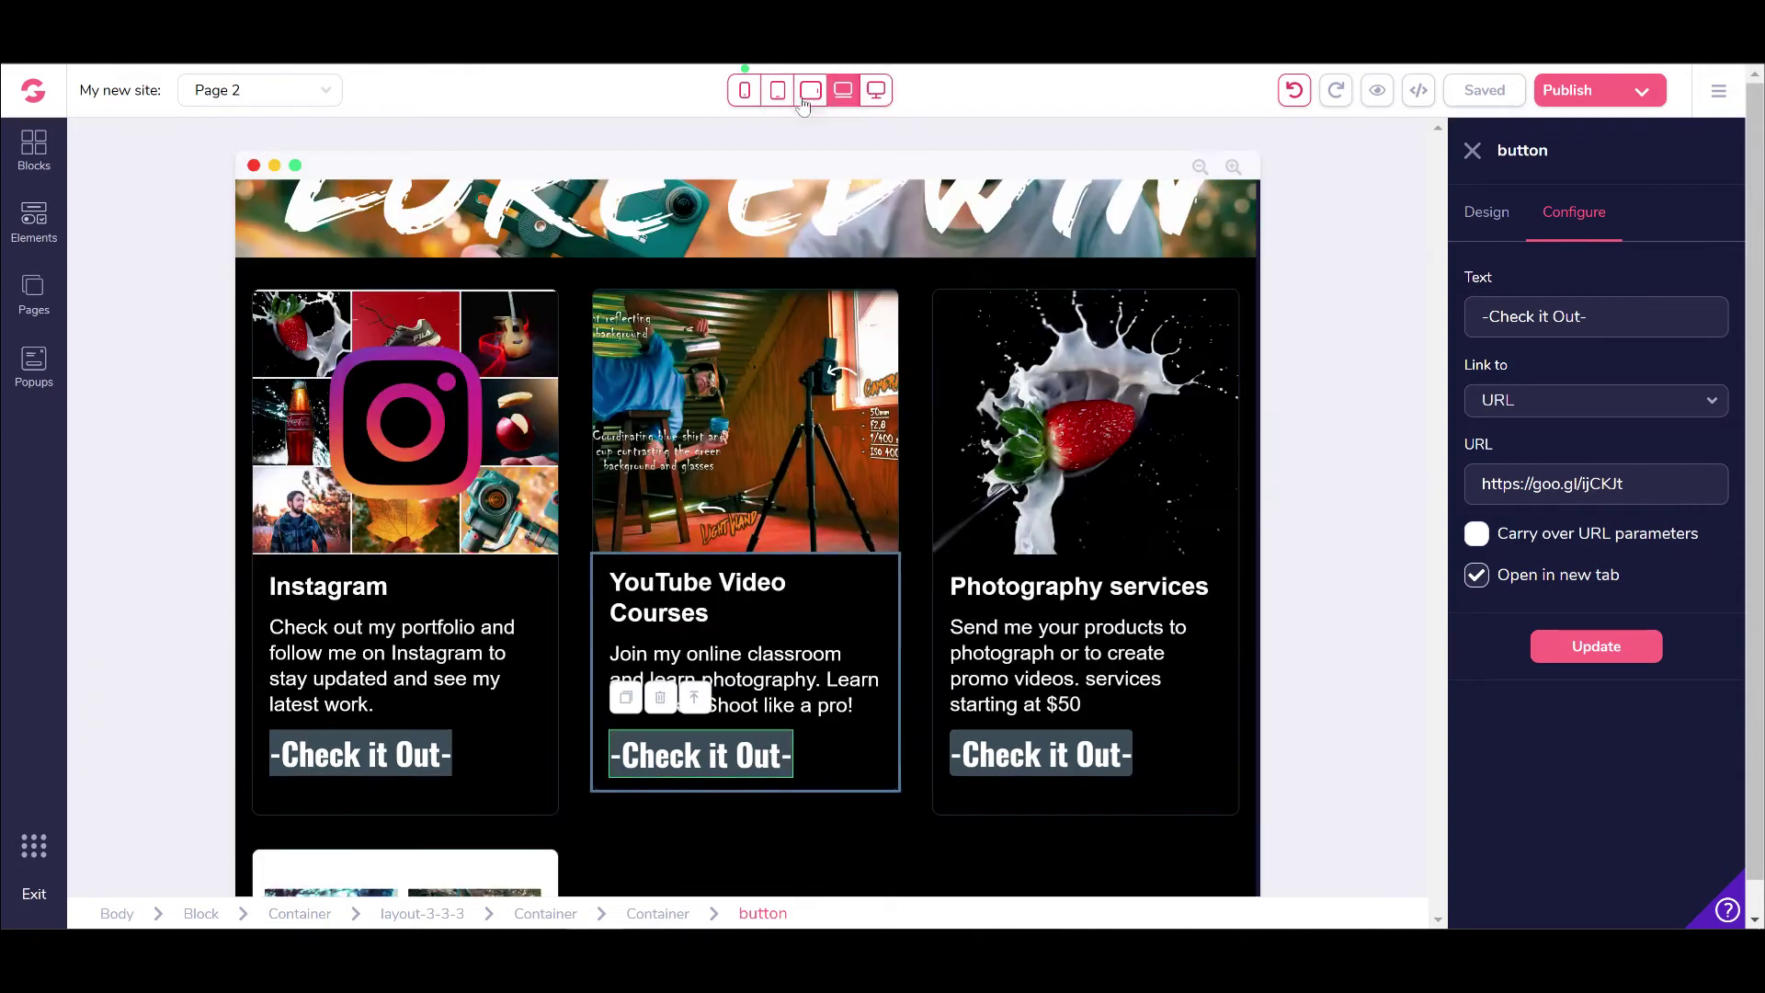
left_click(808, 90)
scroll(770, 593, "up", 3)
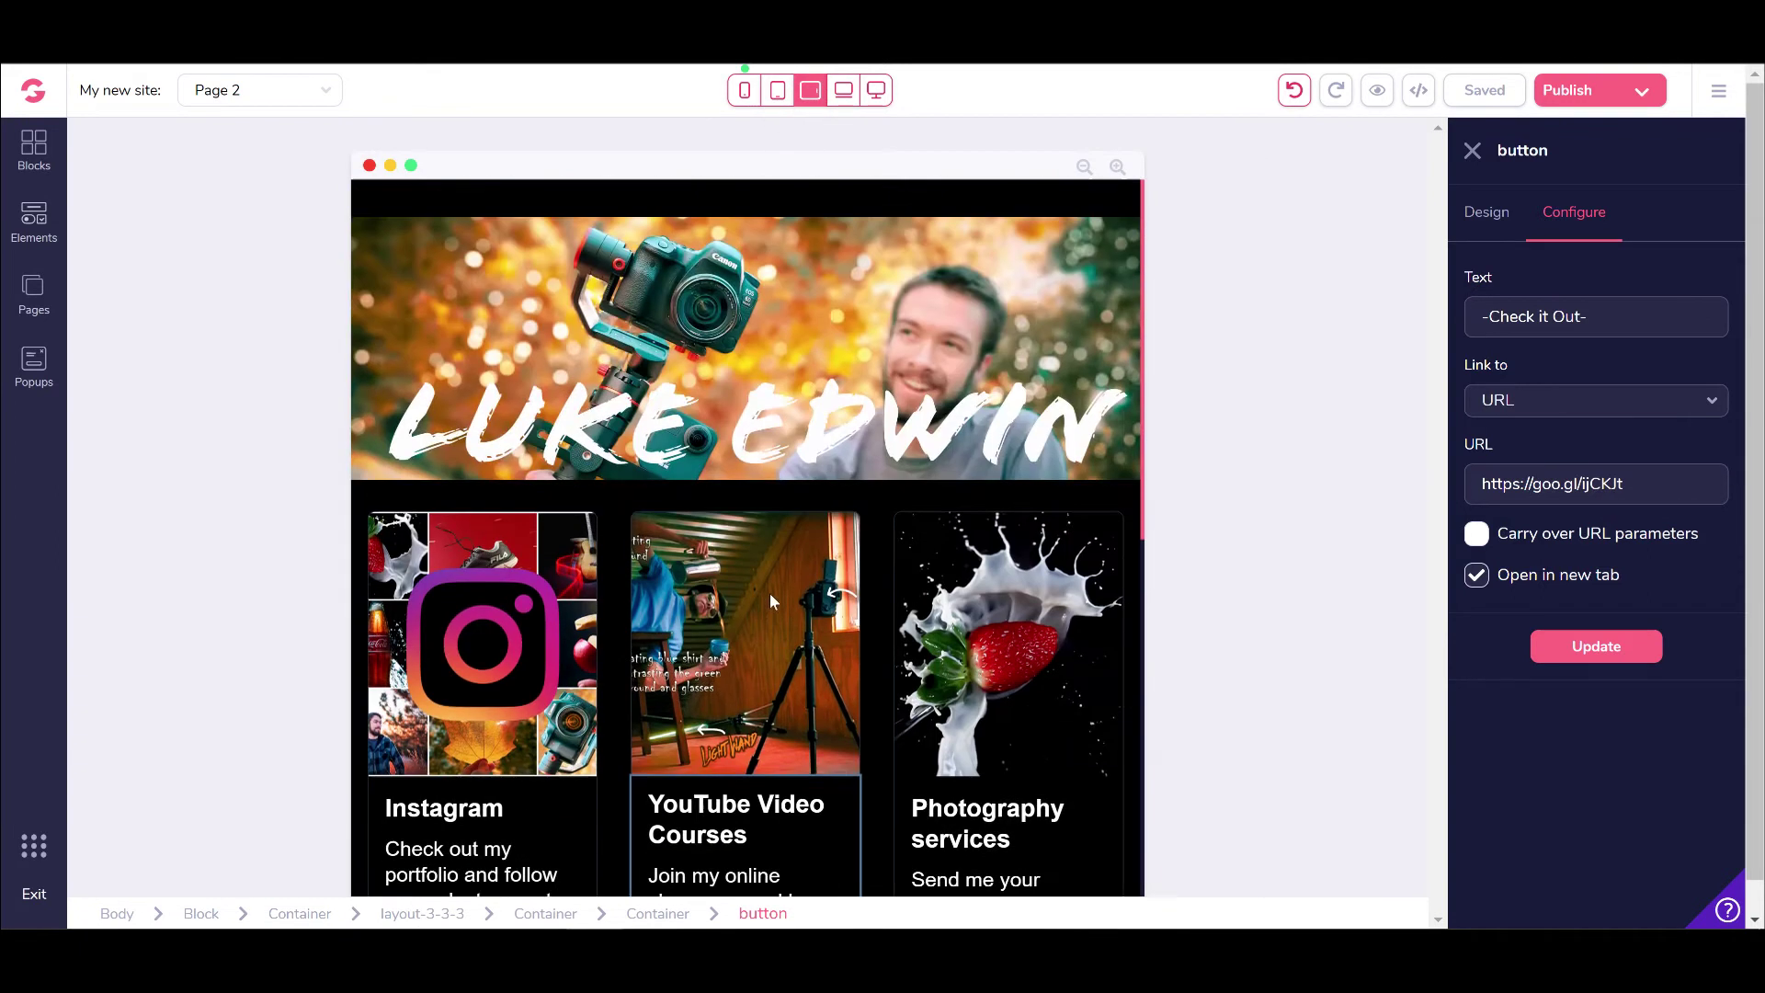
left_click(779, 92)
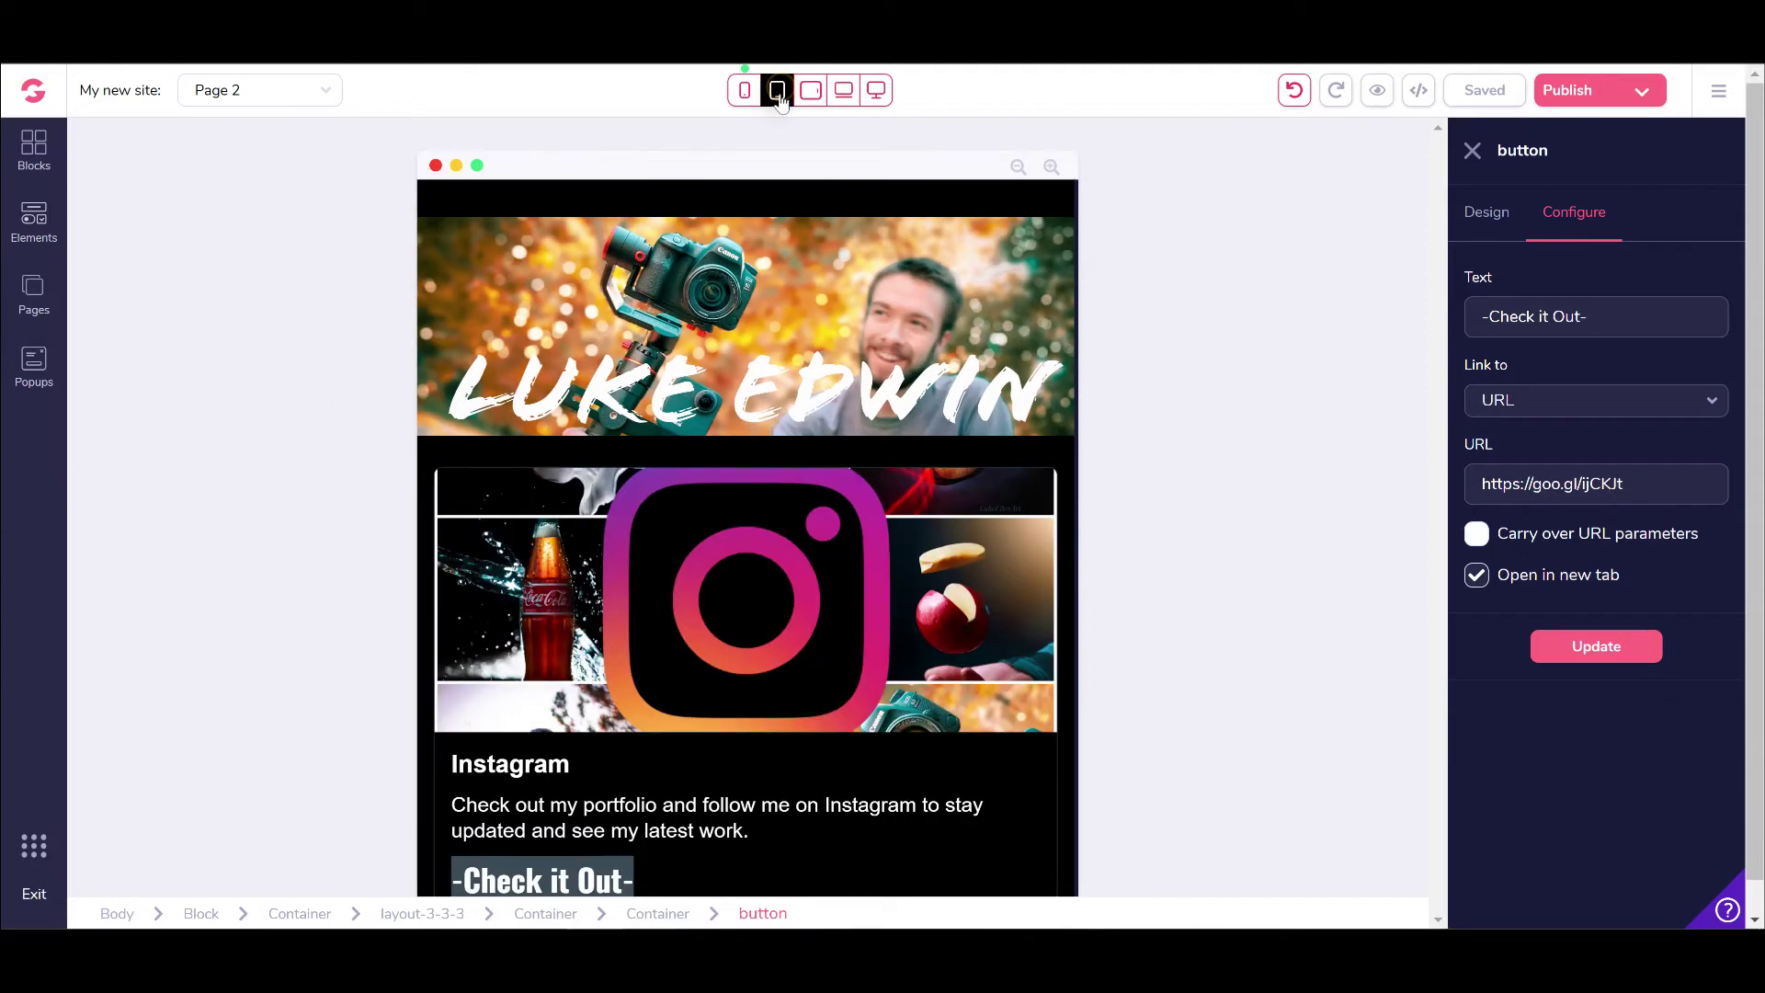
- Preview Page 2 at phone size and look through its layout from the header image to the Merch card
left_click(743, 91)
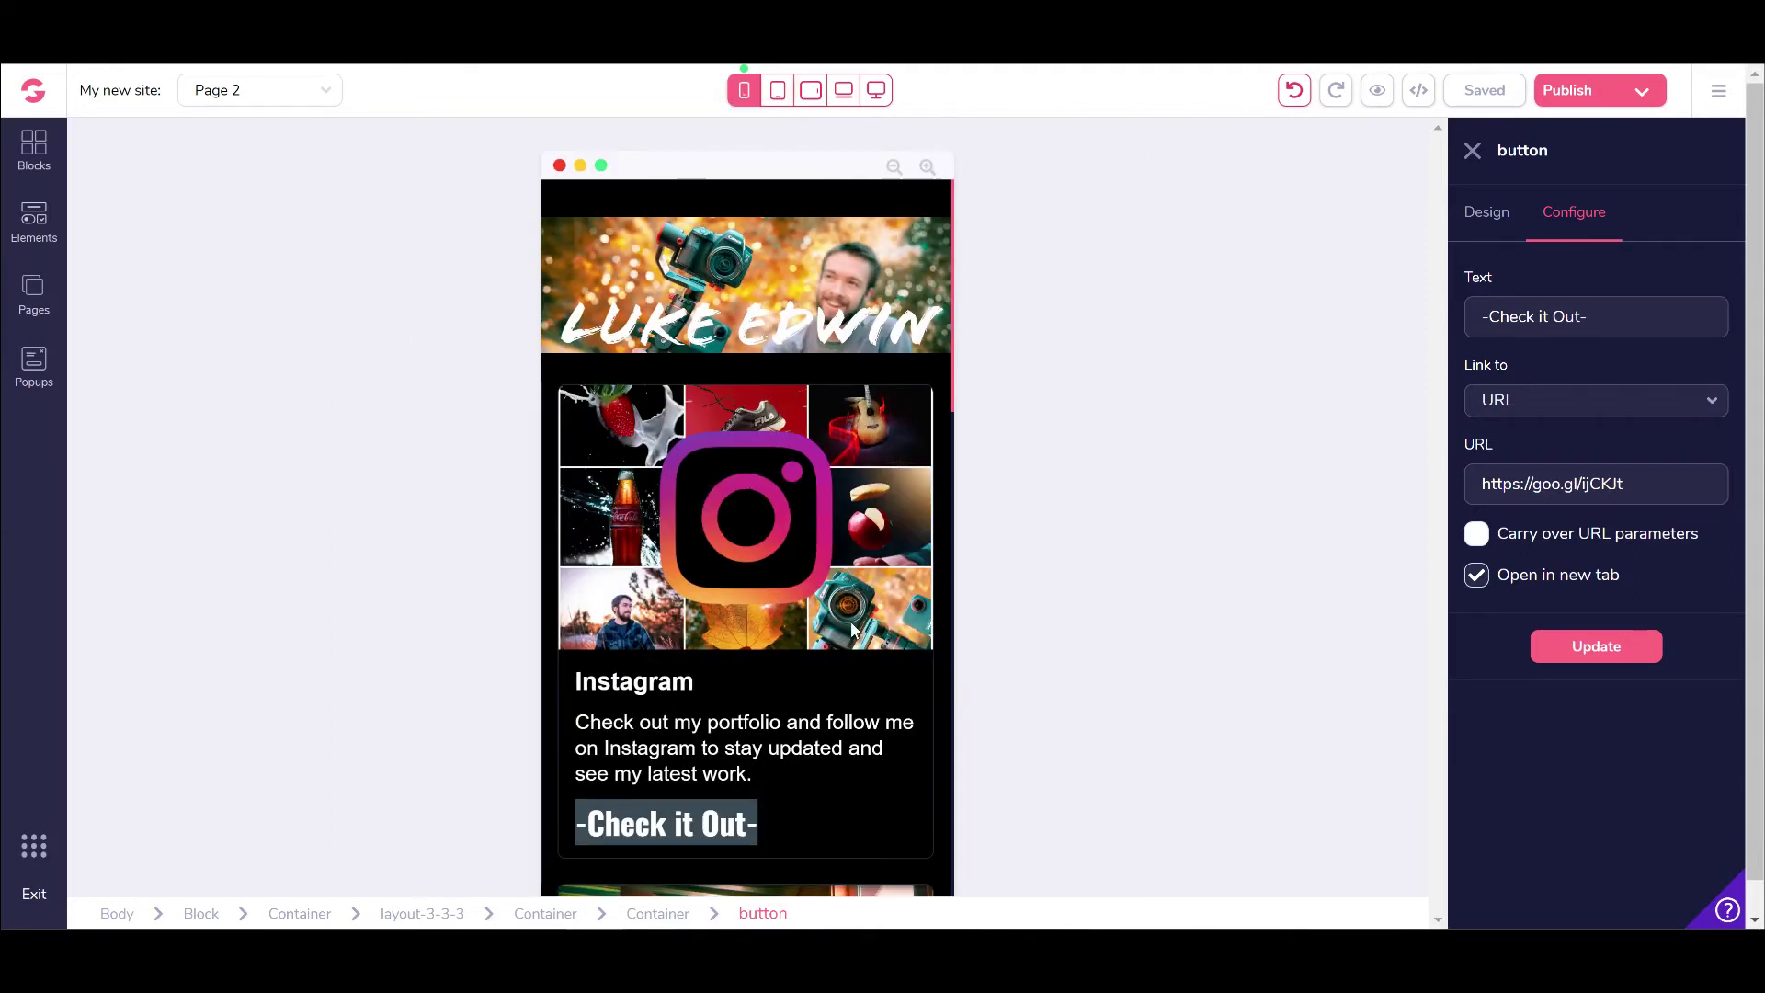
scroll(853, 631, "down", 10)
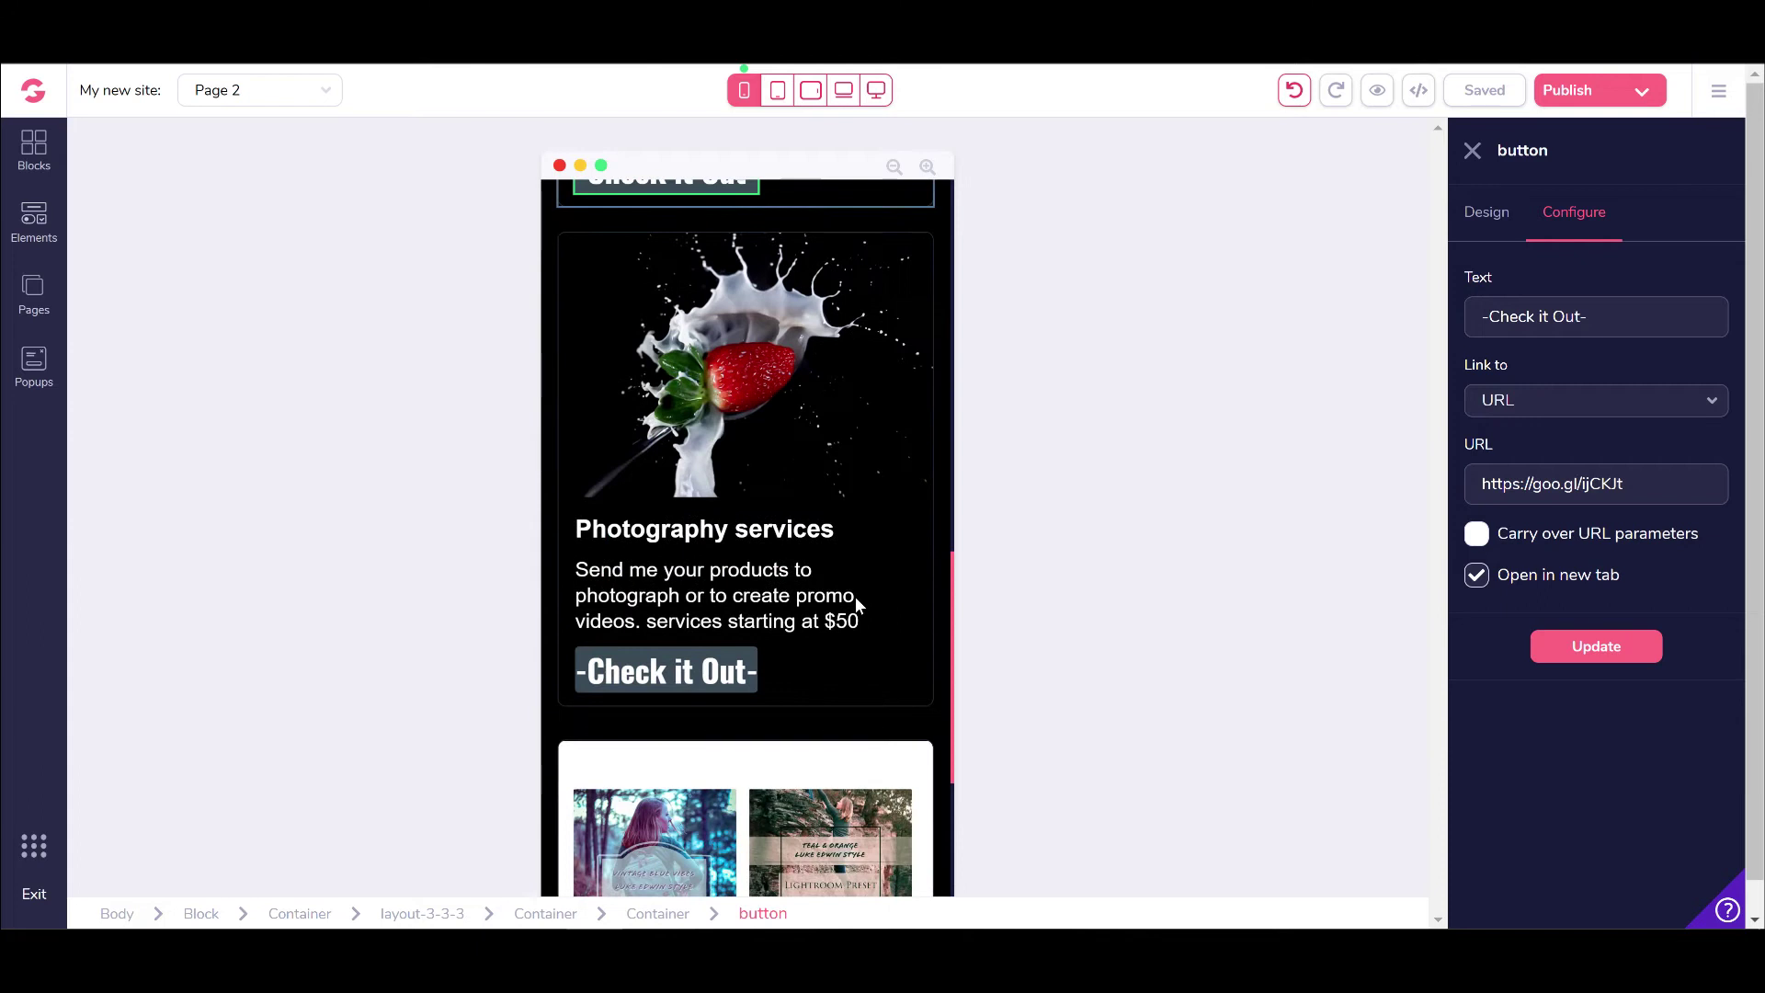
scroll(855, 597, "down", 4)
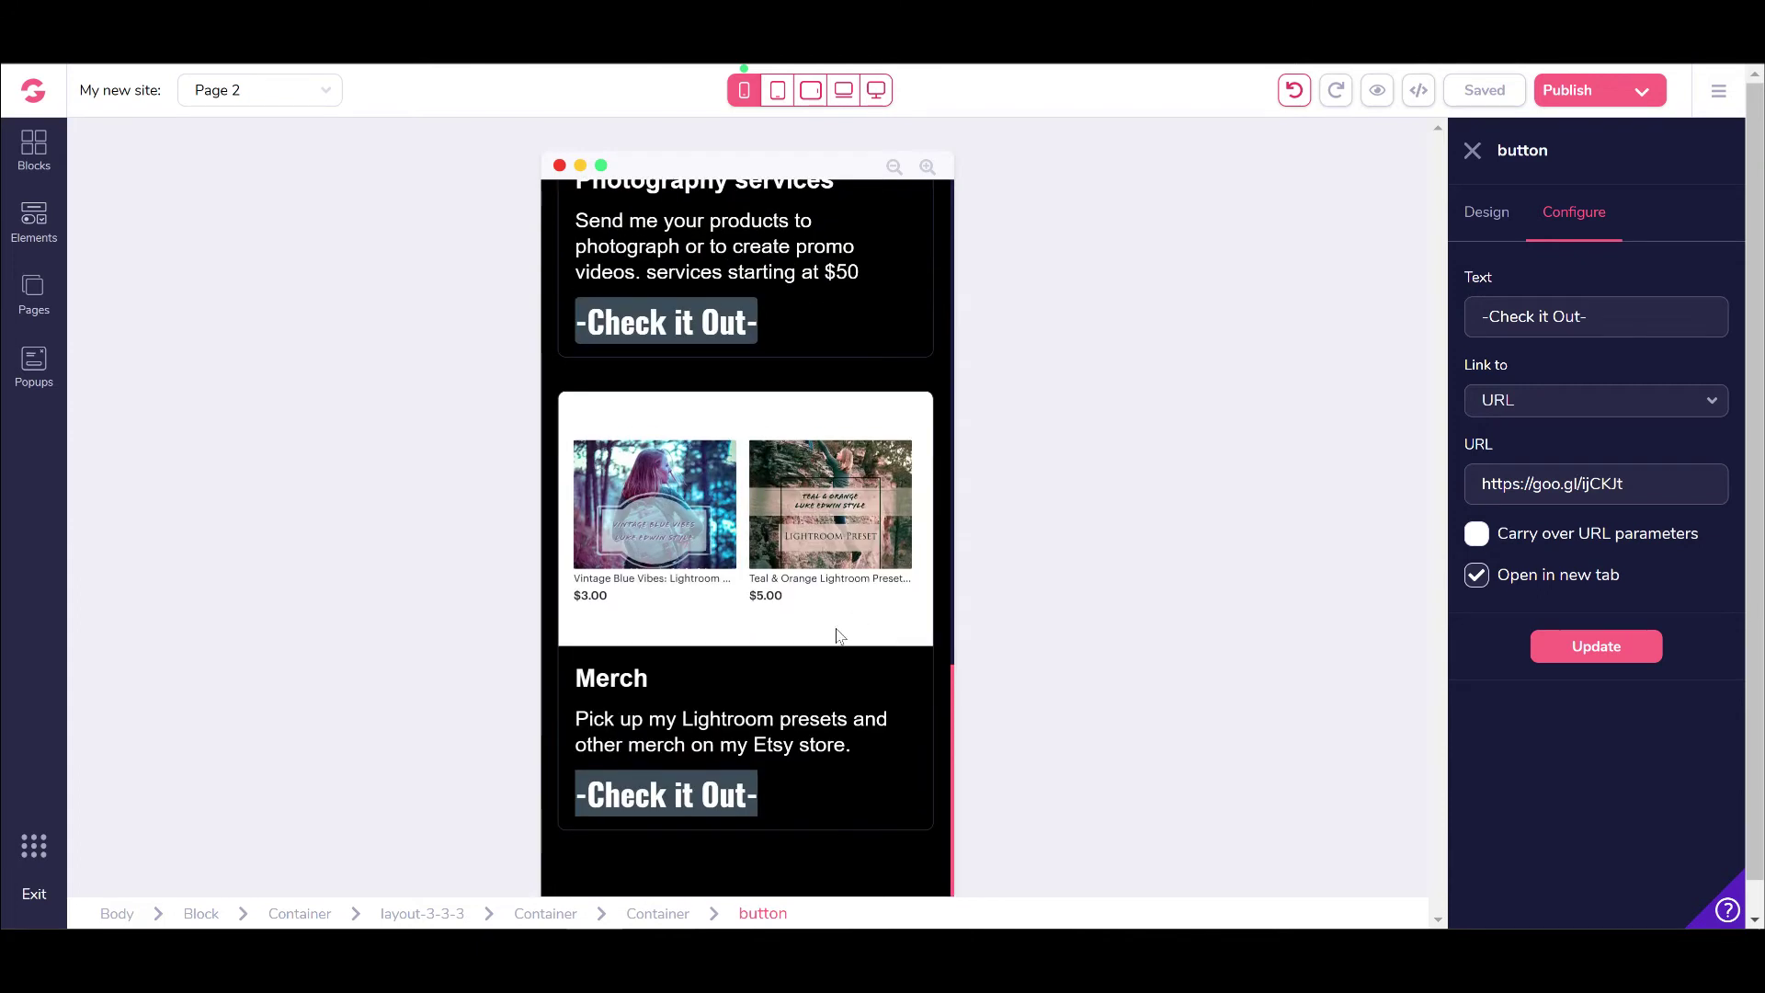
scroll(836, 635, "up", 14)
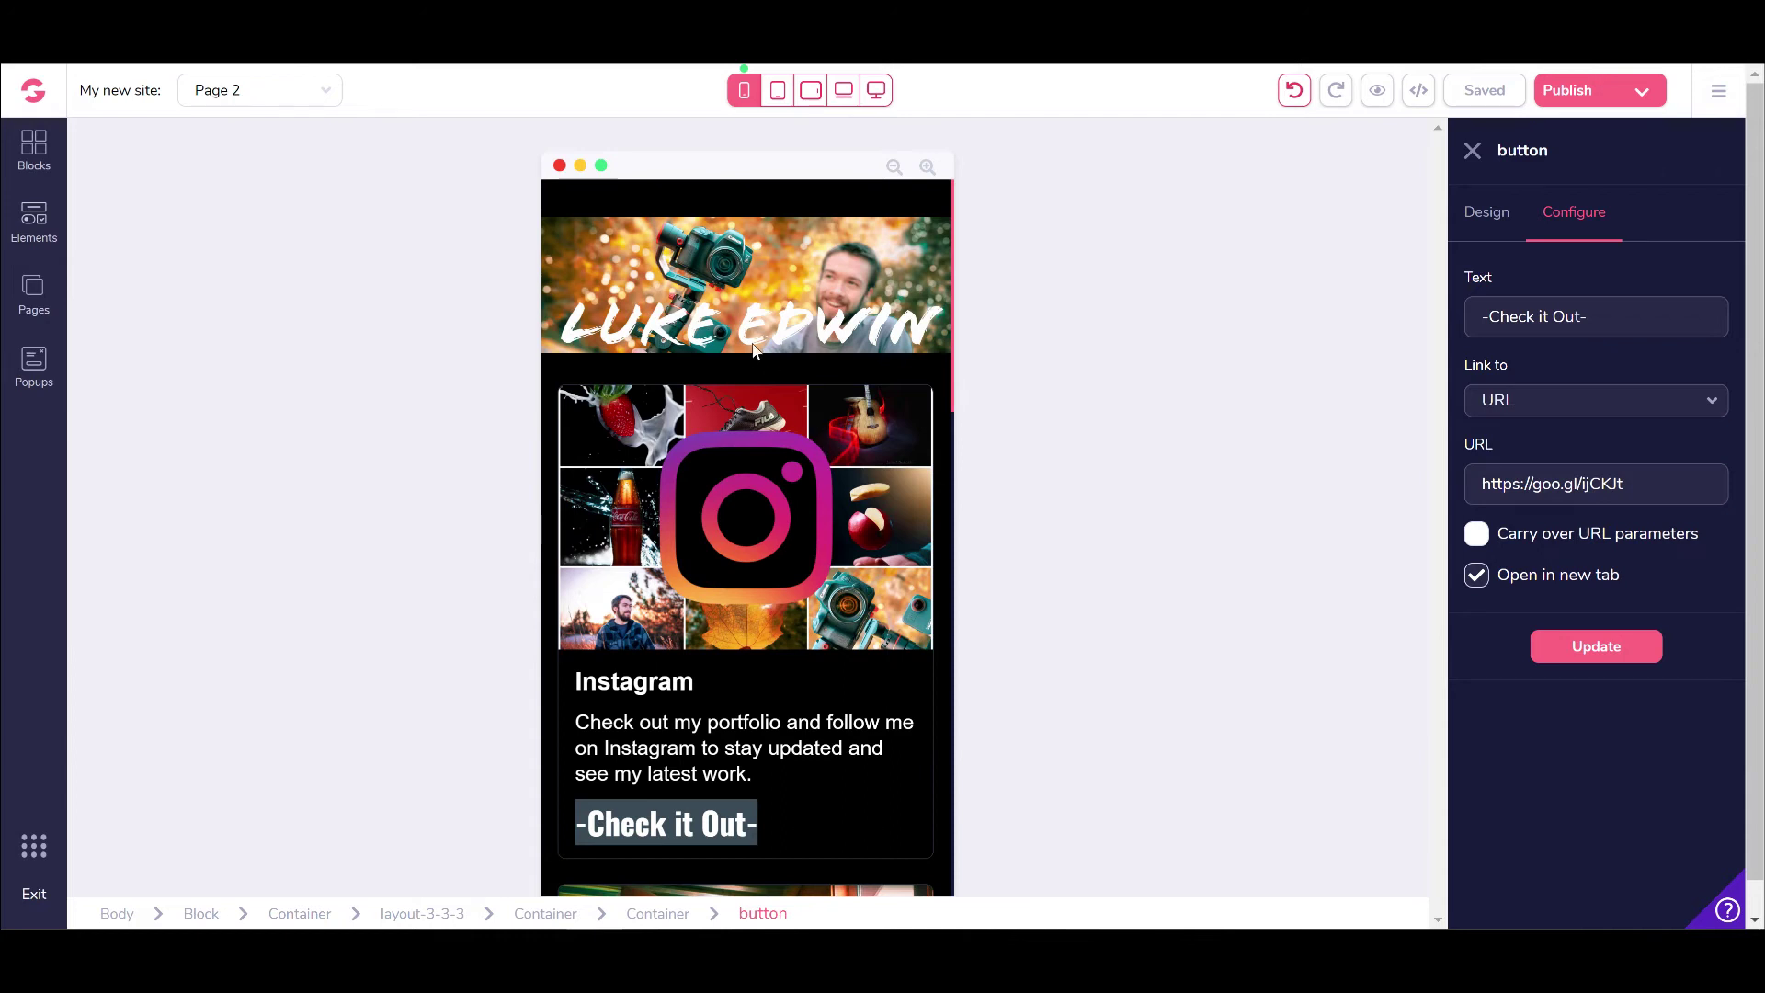
scroll(798, 653, "down", 10)
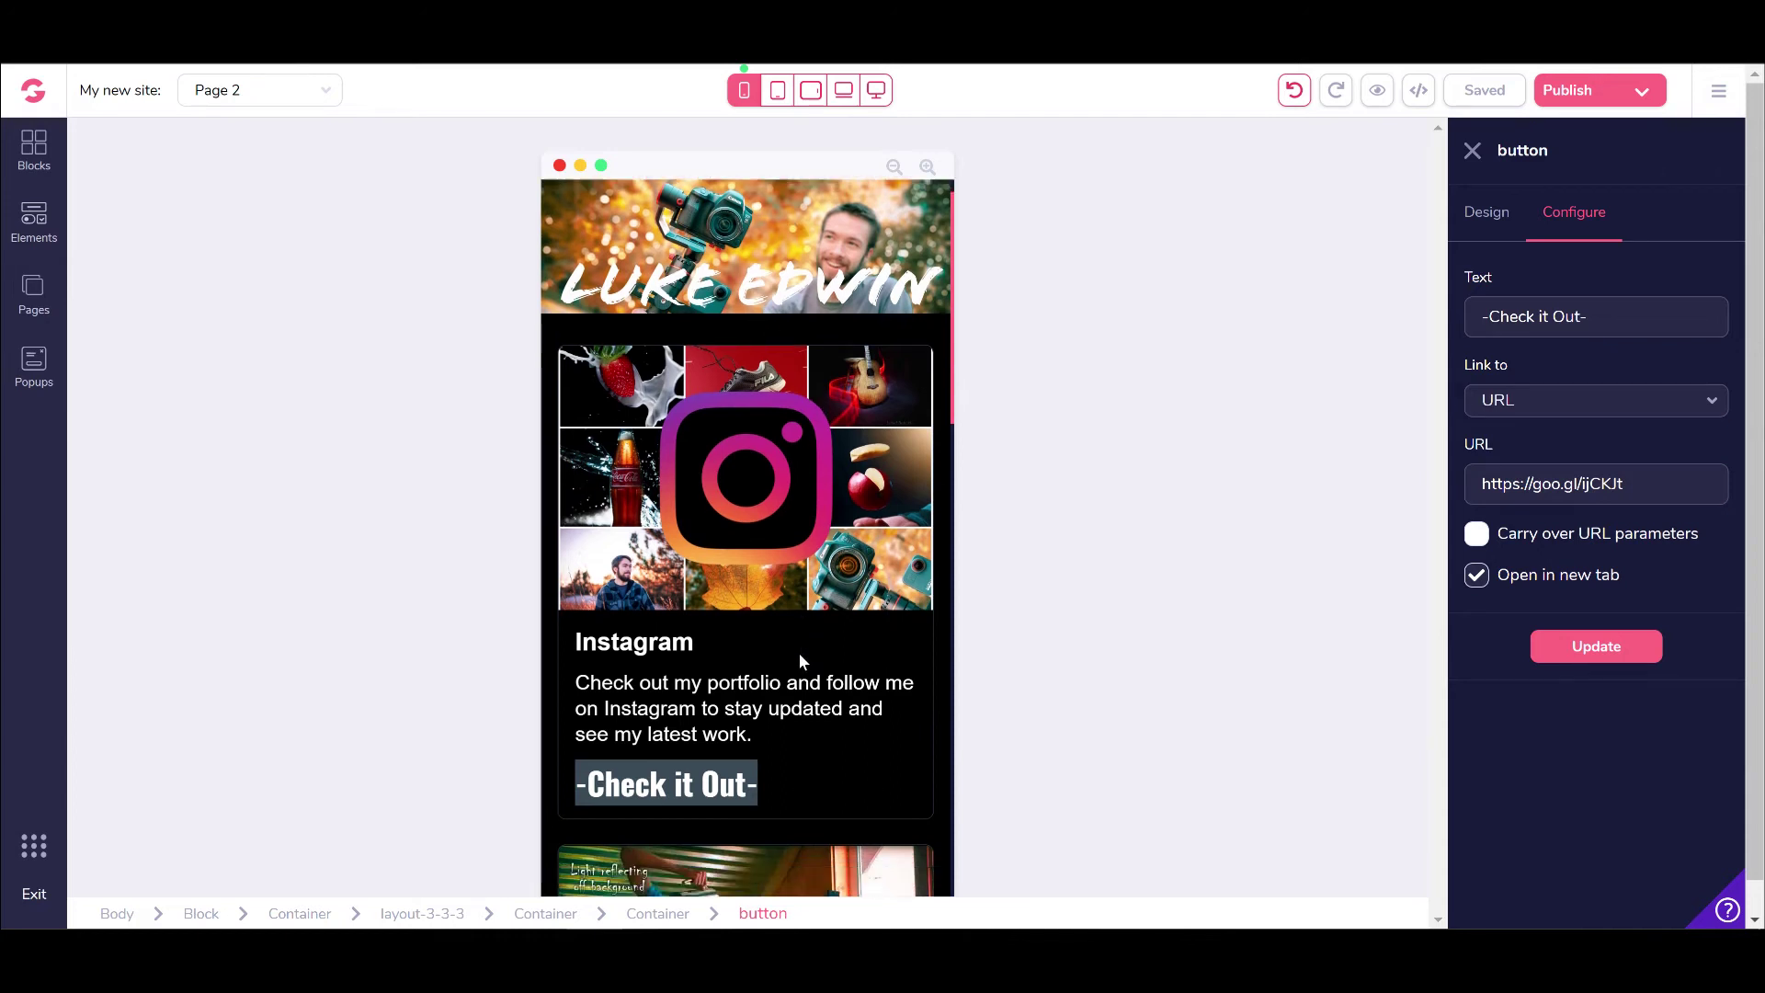
- Return Page 2 to the desktop preview and look over its header image and cards
left_click(876, 89)
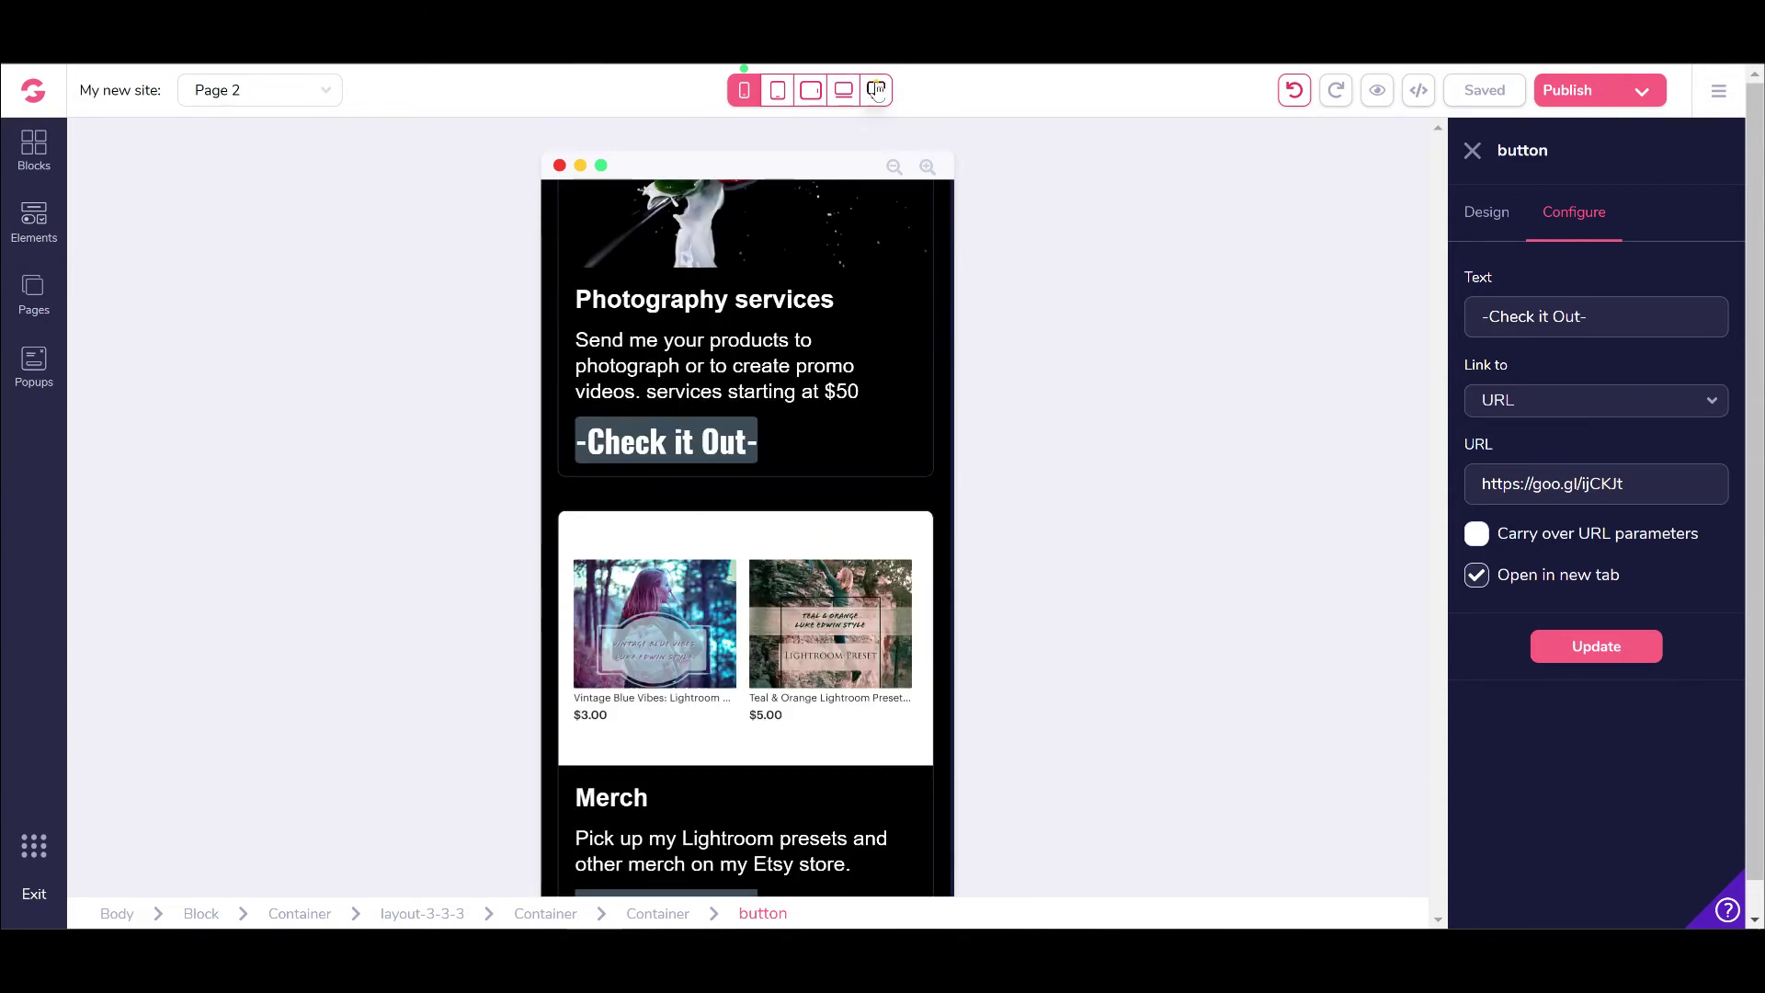
scroll(819, 579, "up", 6)
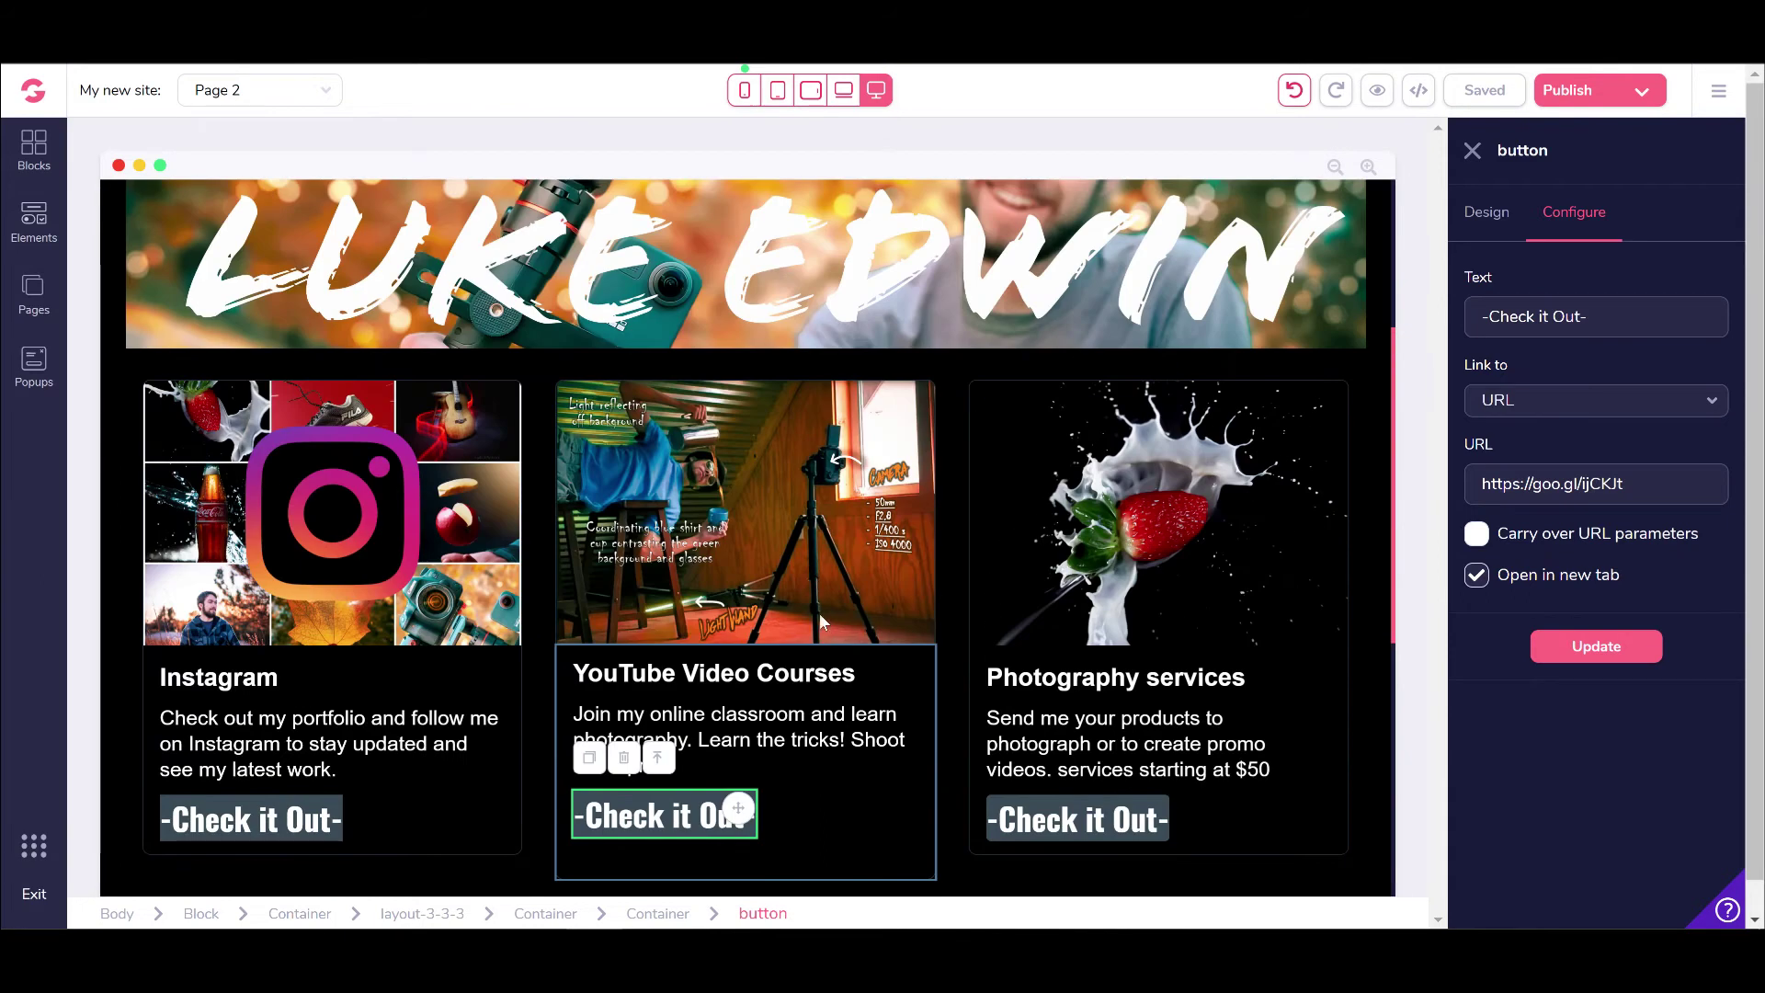
scroll(827, 621, "up", 3)
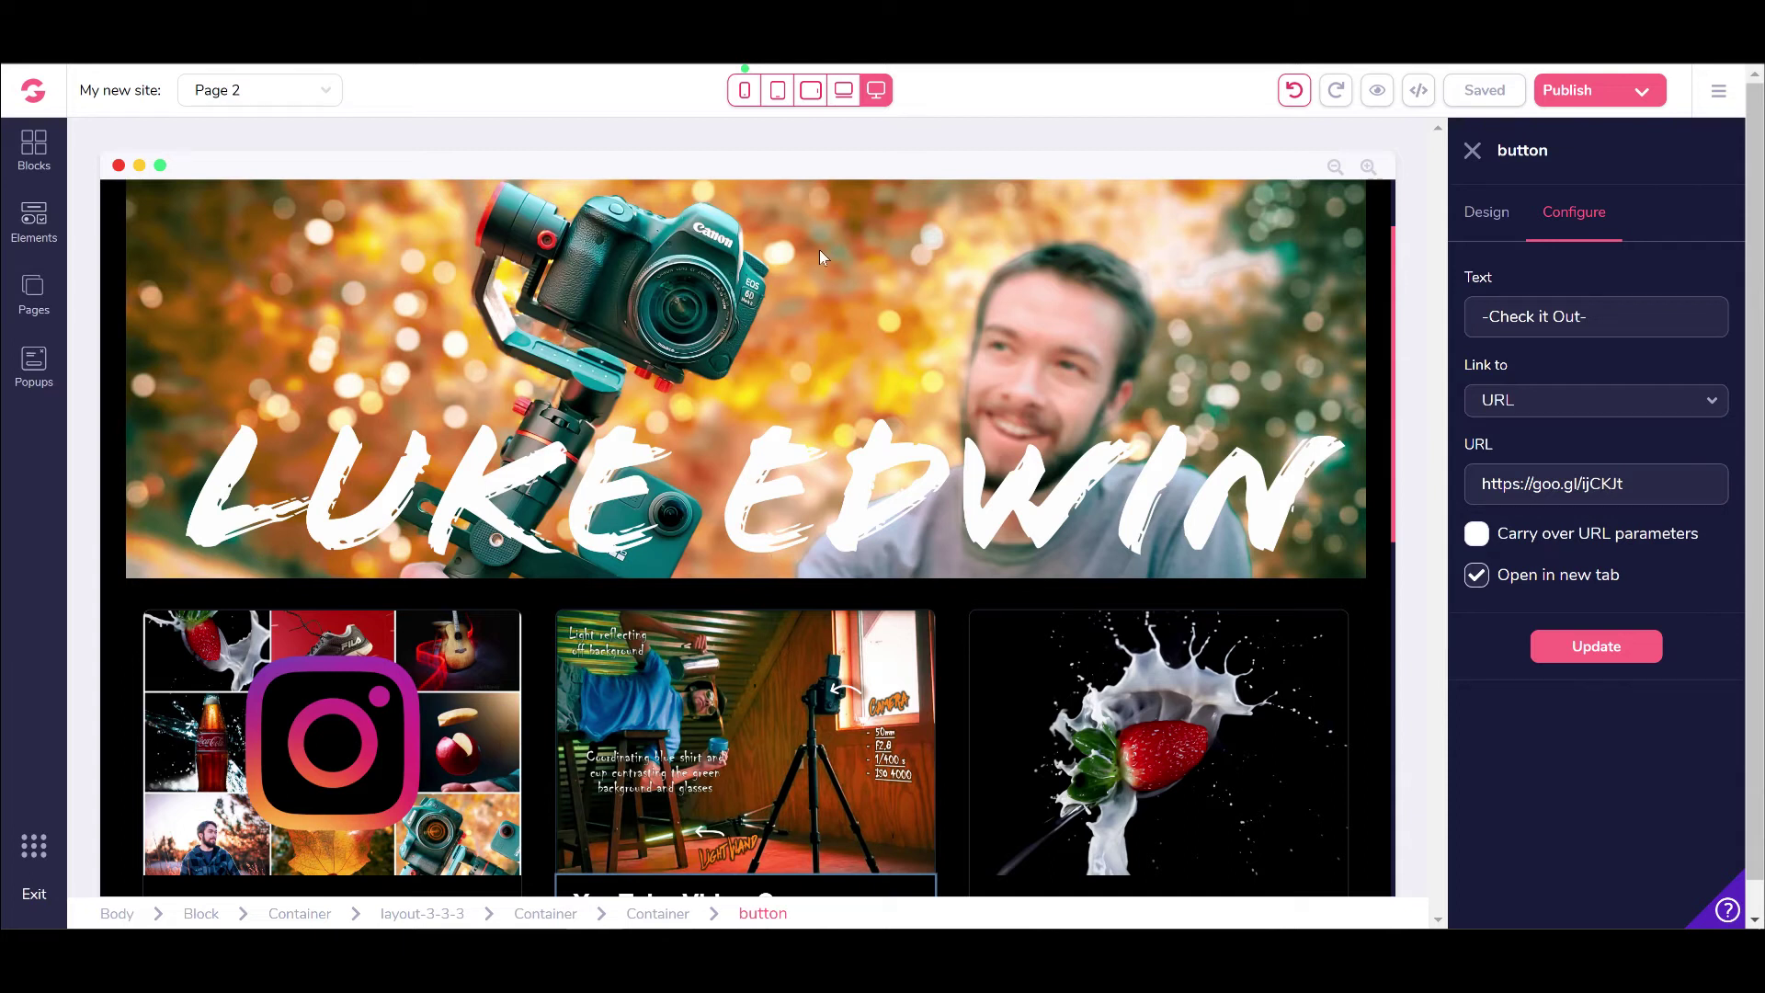
- Show Page 2 in the phone preview again and examine the site's publish settings for subdomain and custom domain hosting
left_click(744, 91)
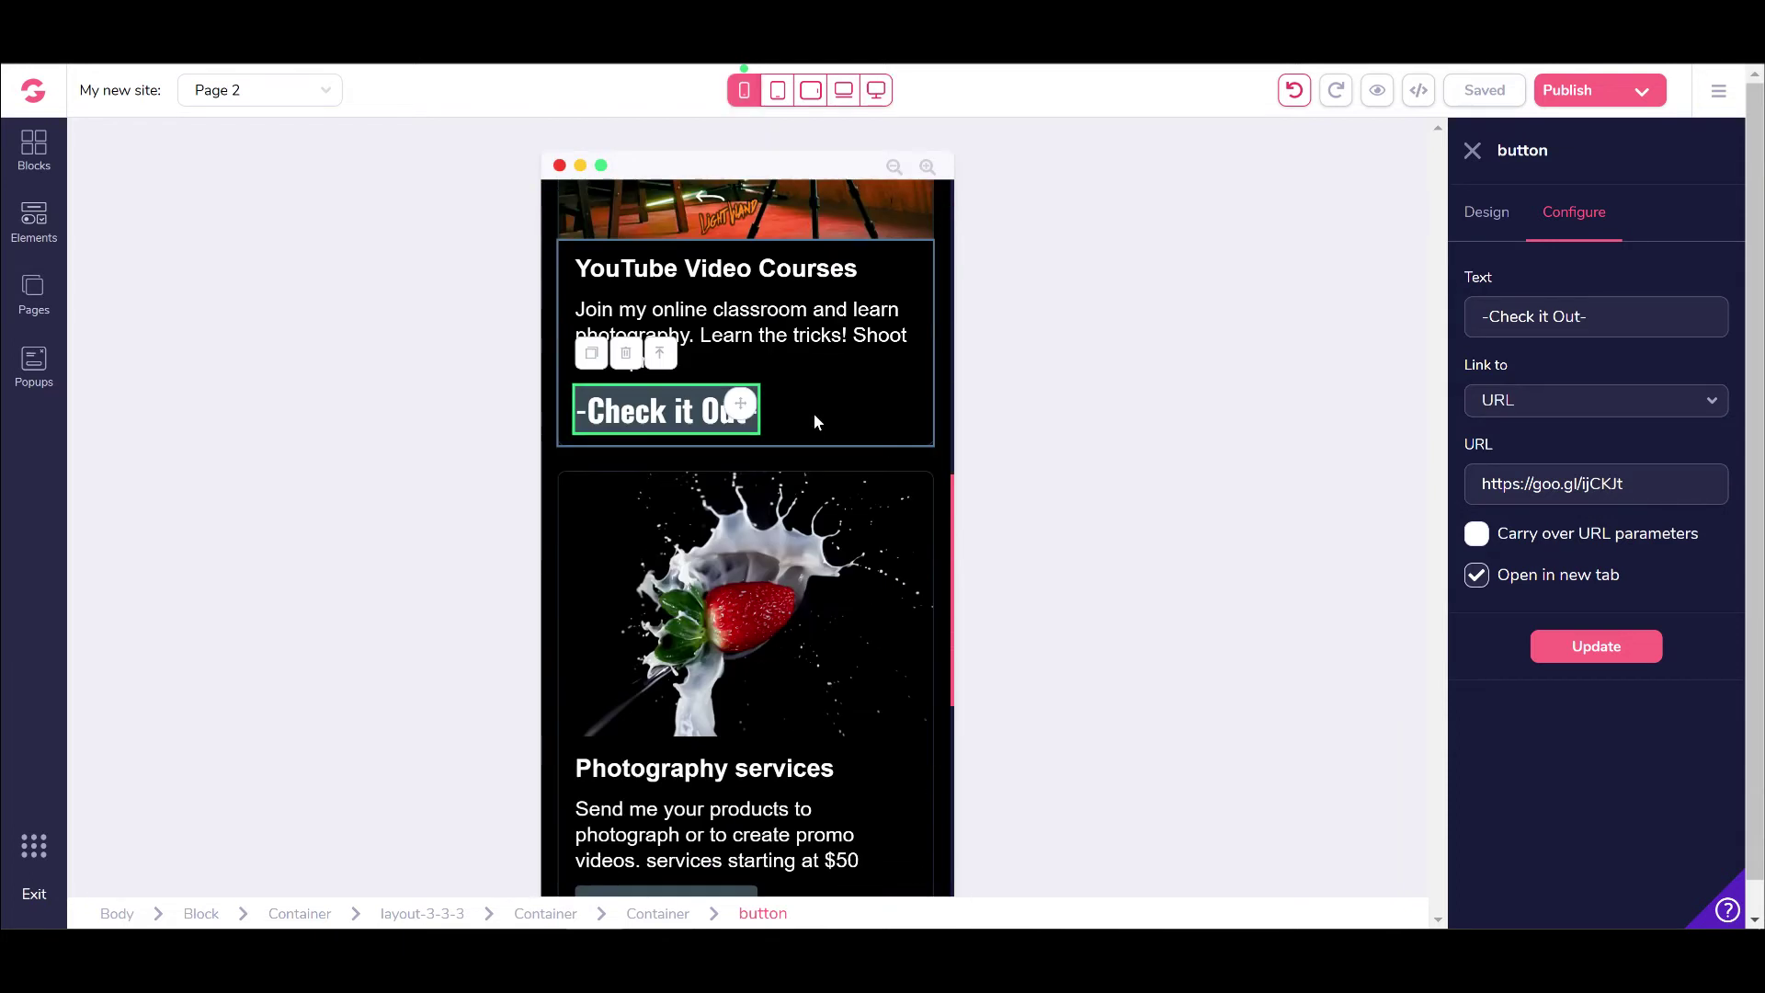
left_click(1651, 100)
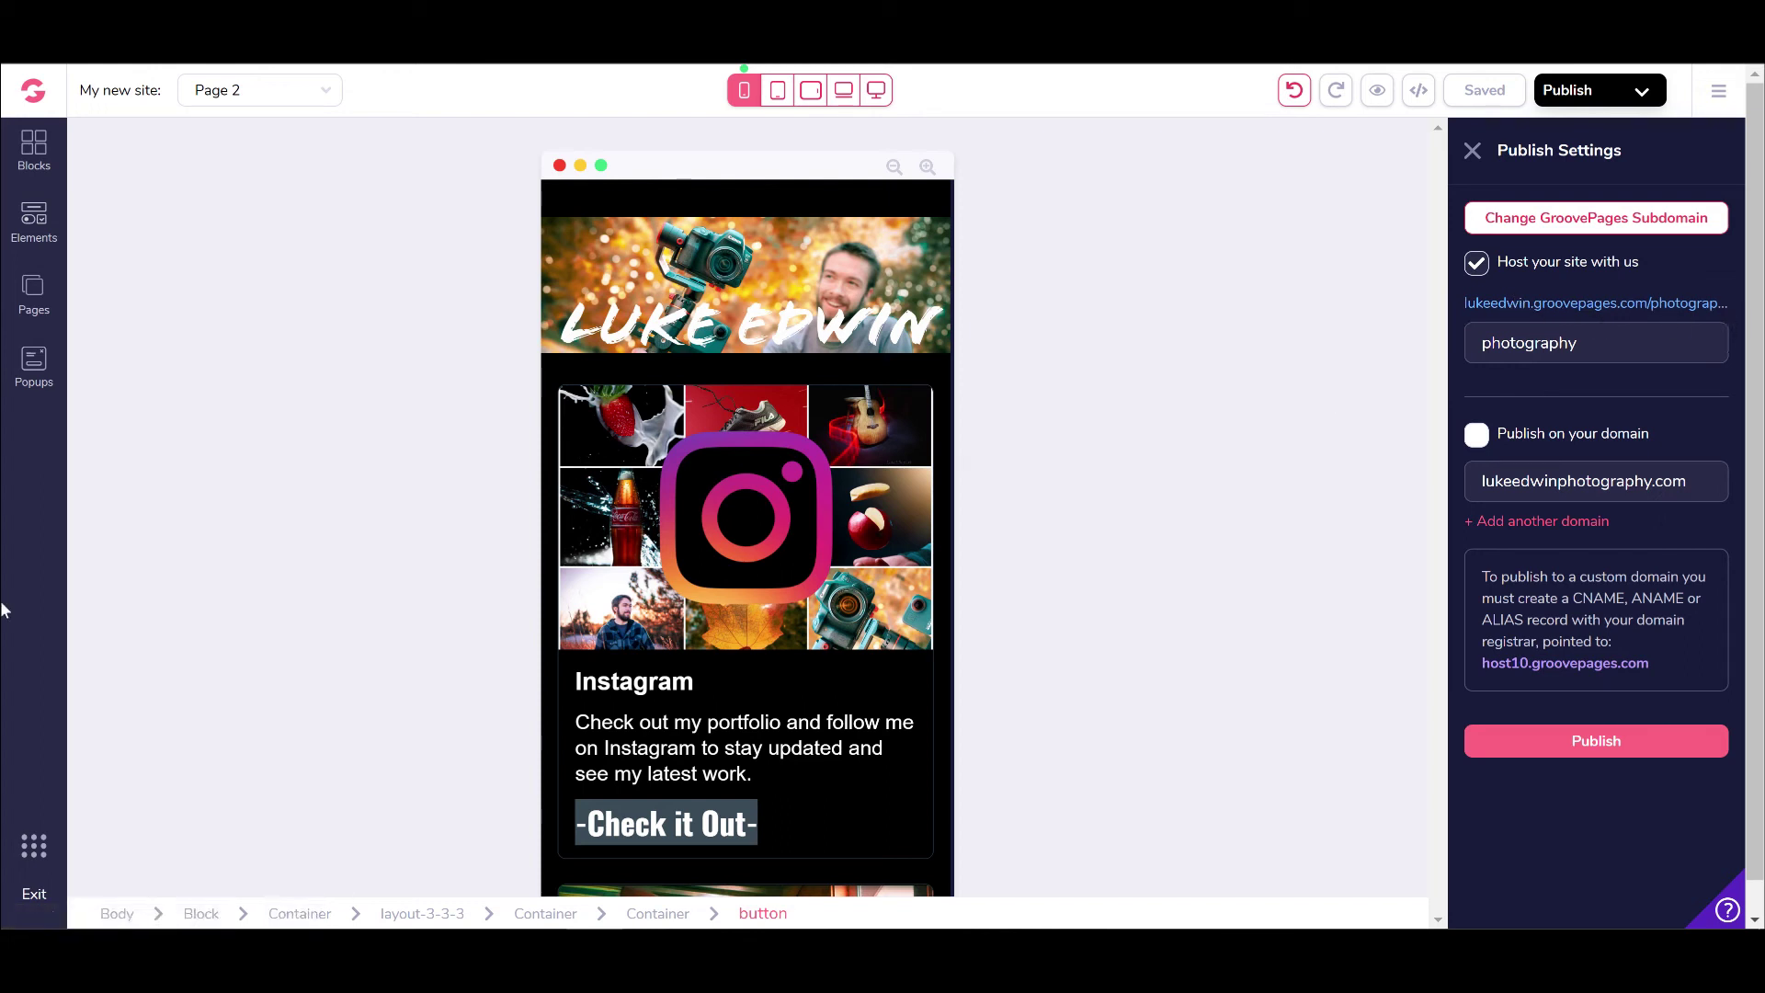
- Start a new popup for Page 2 and look through the Covers blocks available for it
left_click(34, 365)
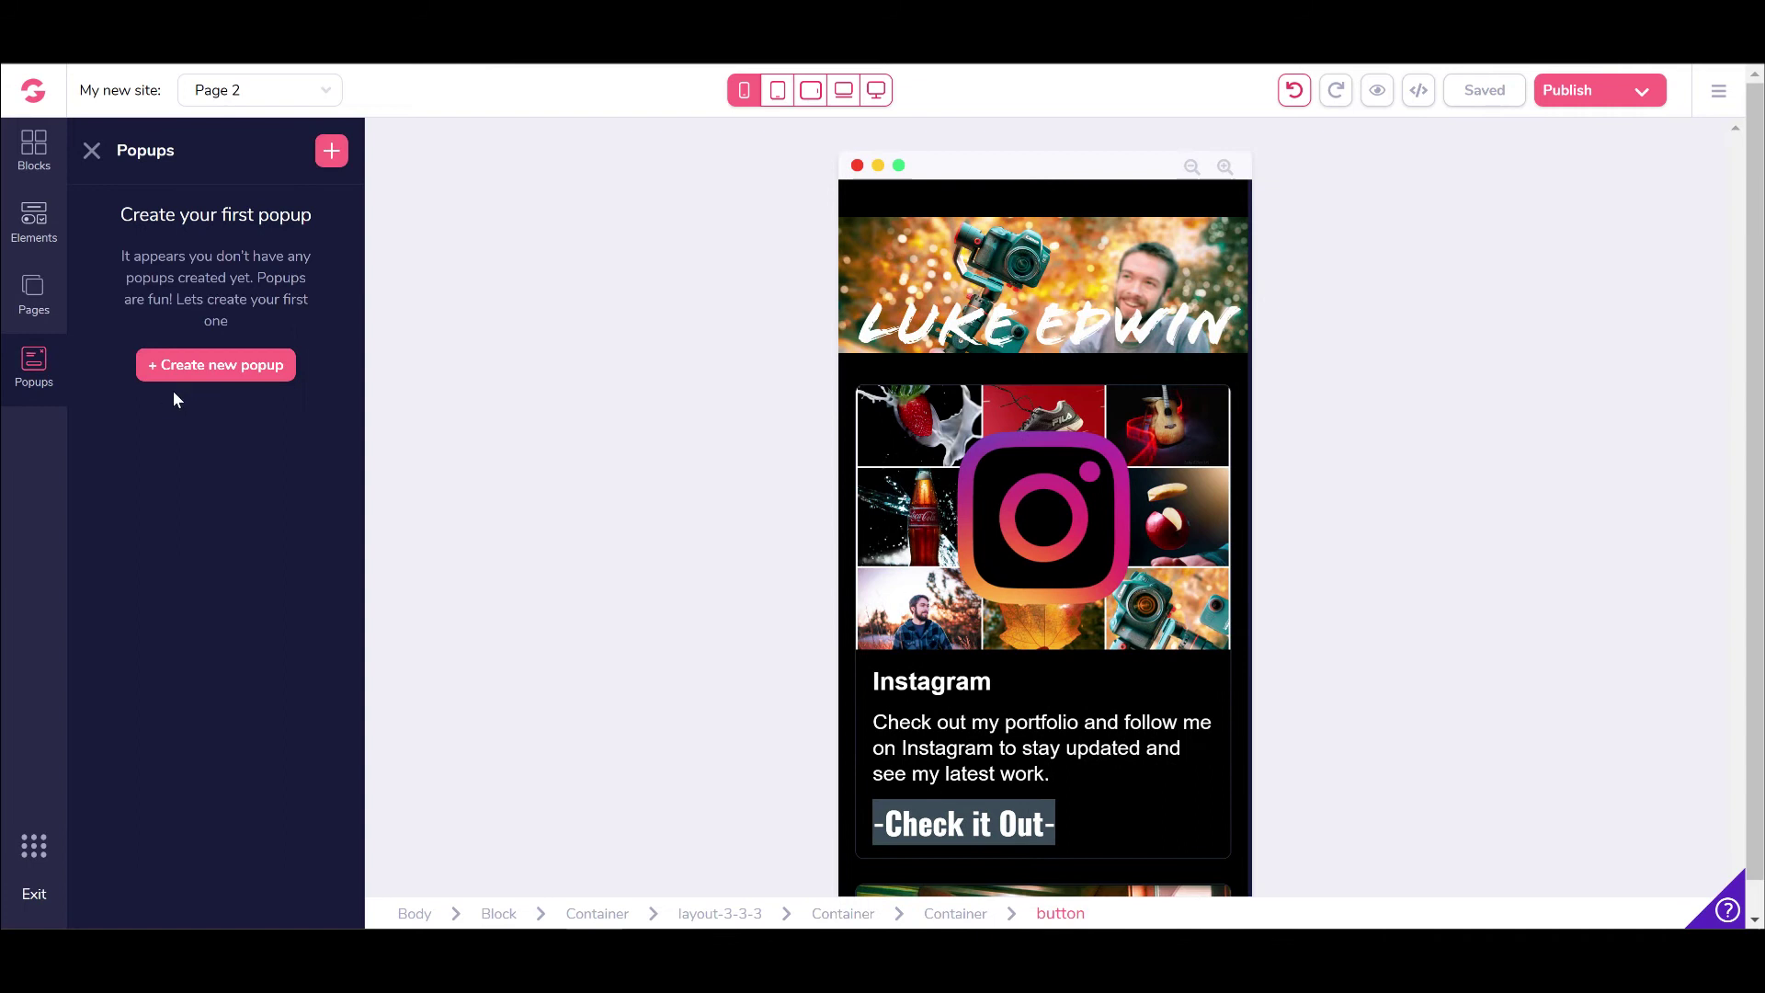
left_click(169, 364)
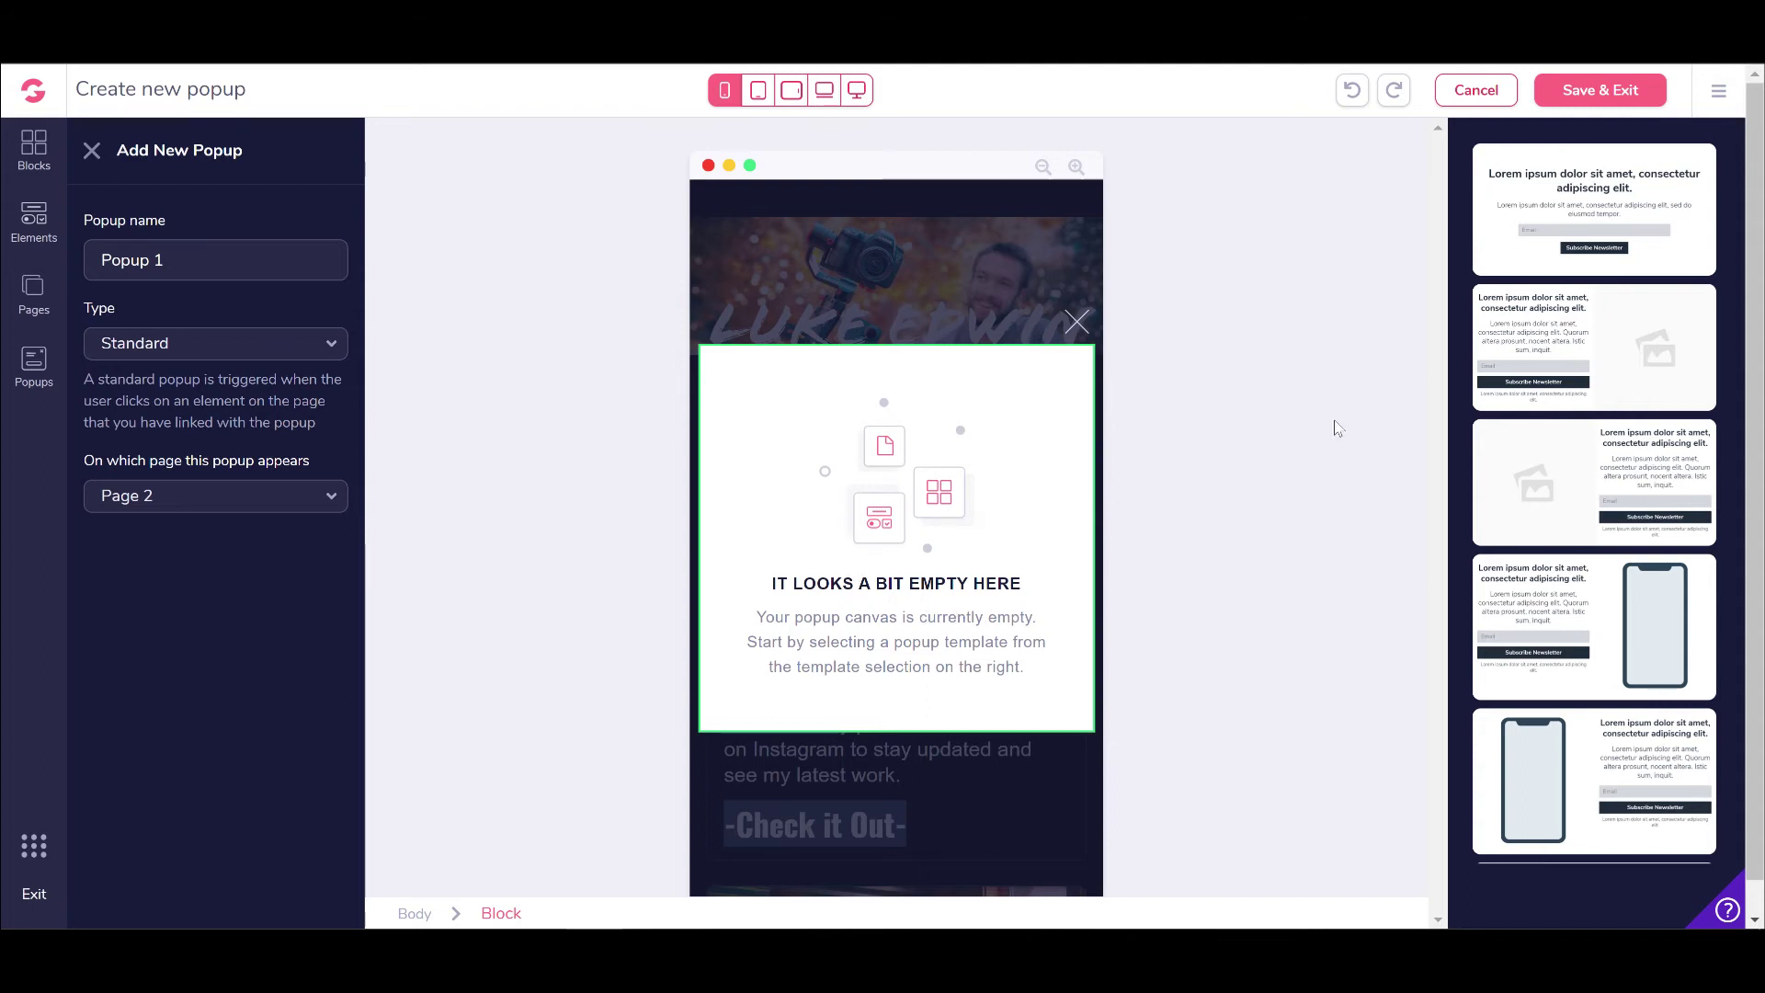
left_click(25, 153)
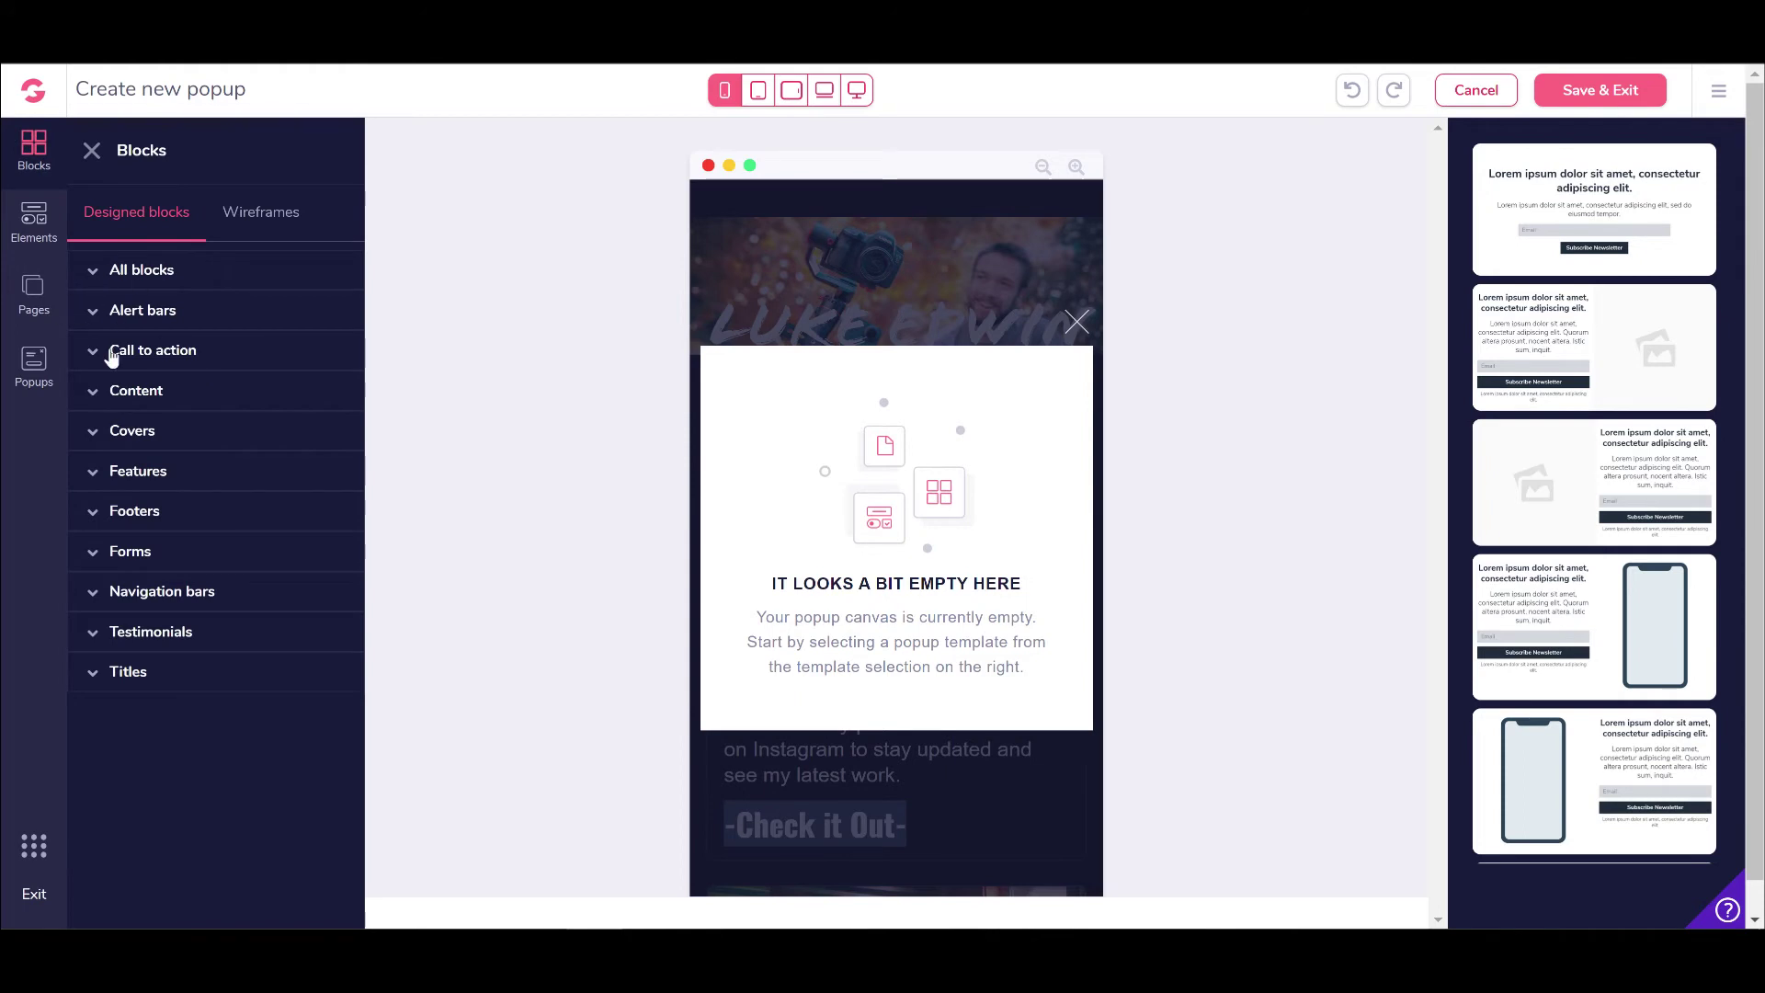
left_click(91, 434)
scroll(196, 536, "down", 5)
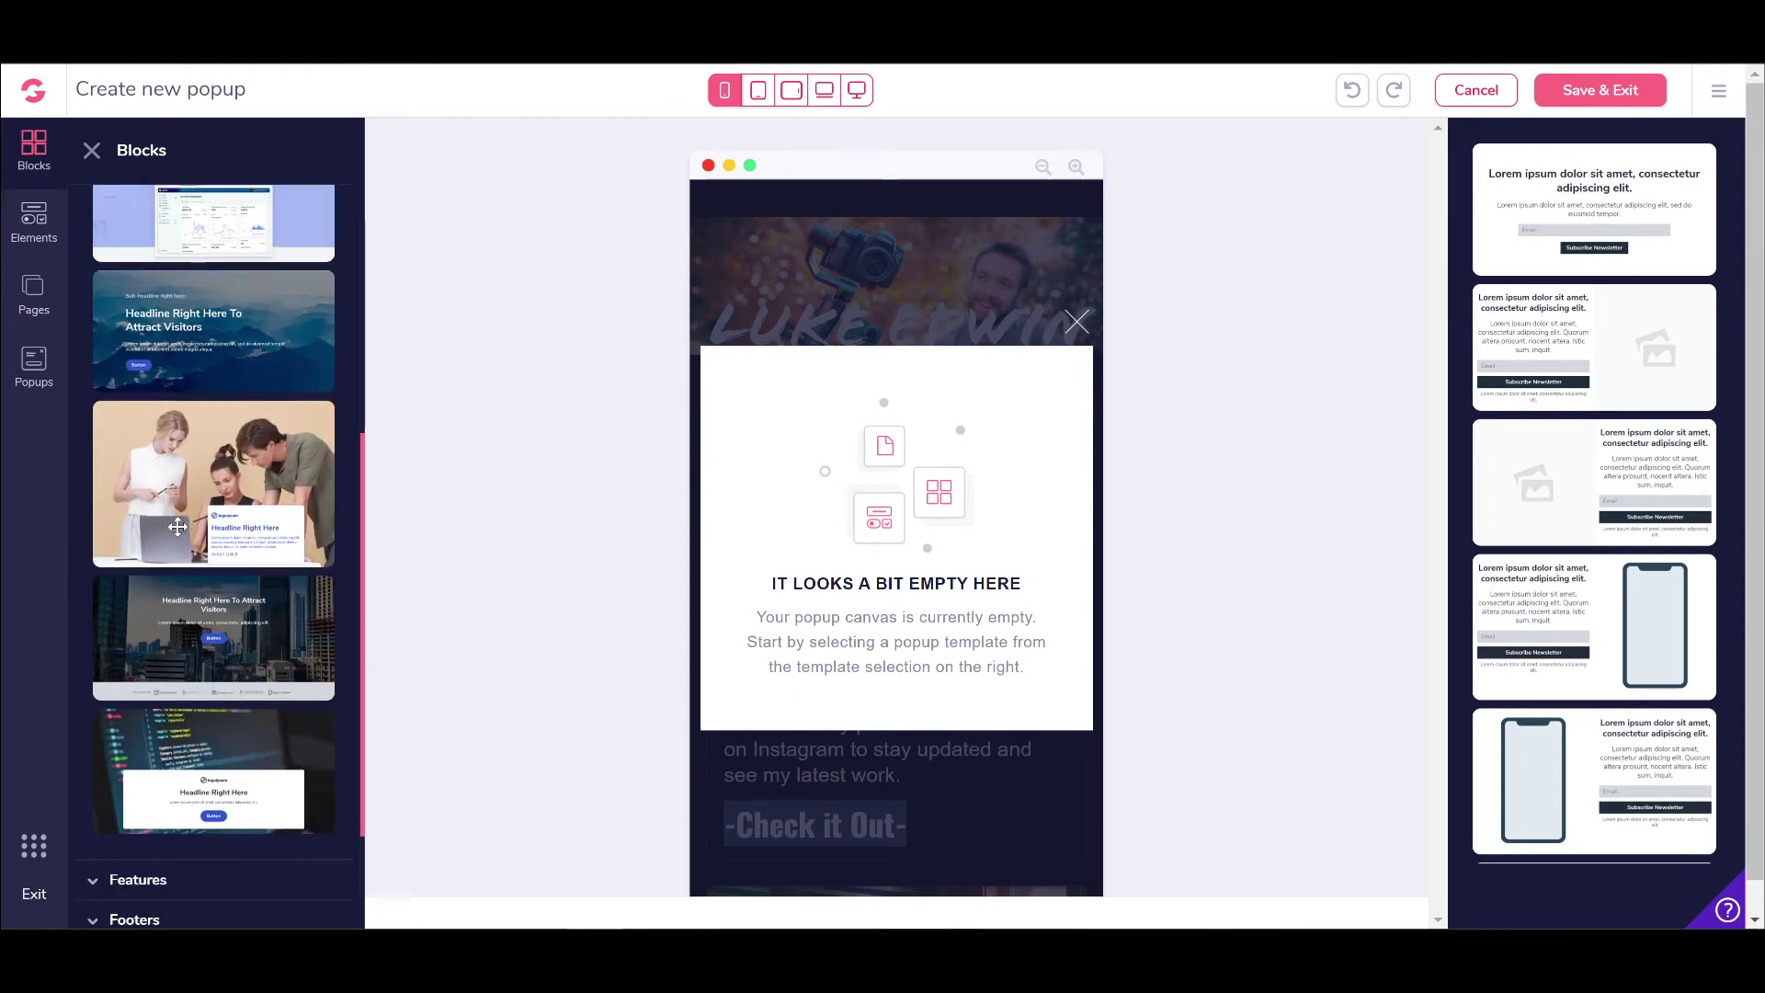
scroll(189, 551, "up", 5)
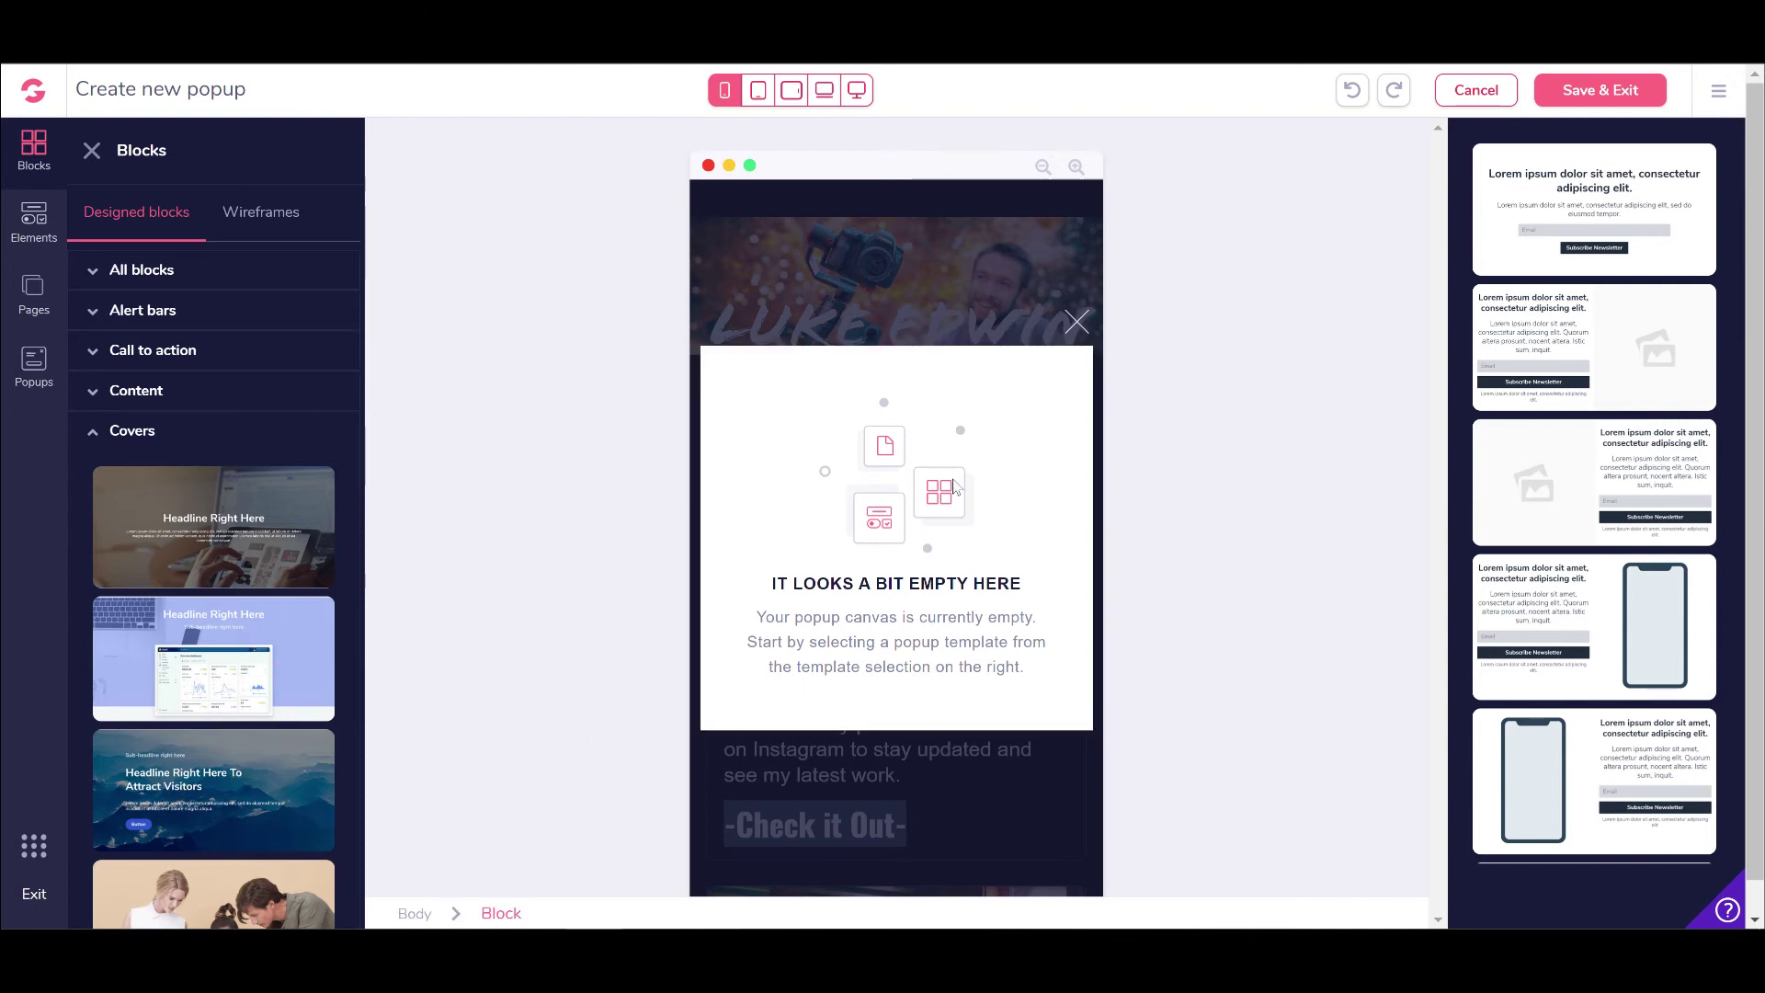
left_click(34, 292)
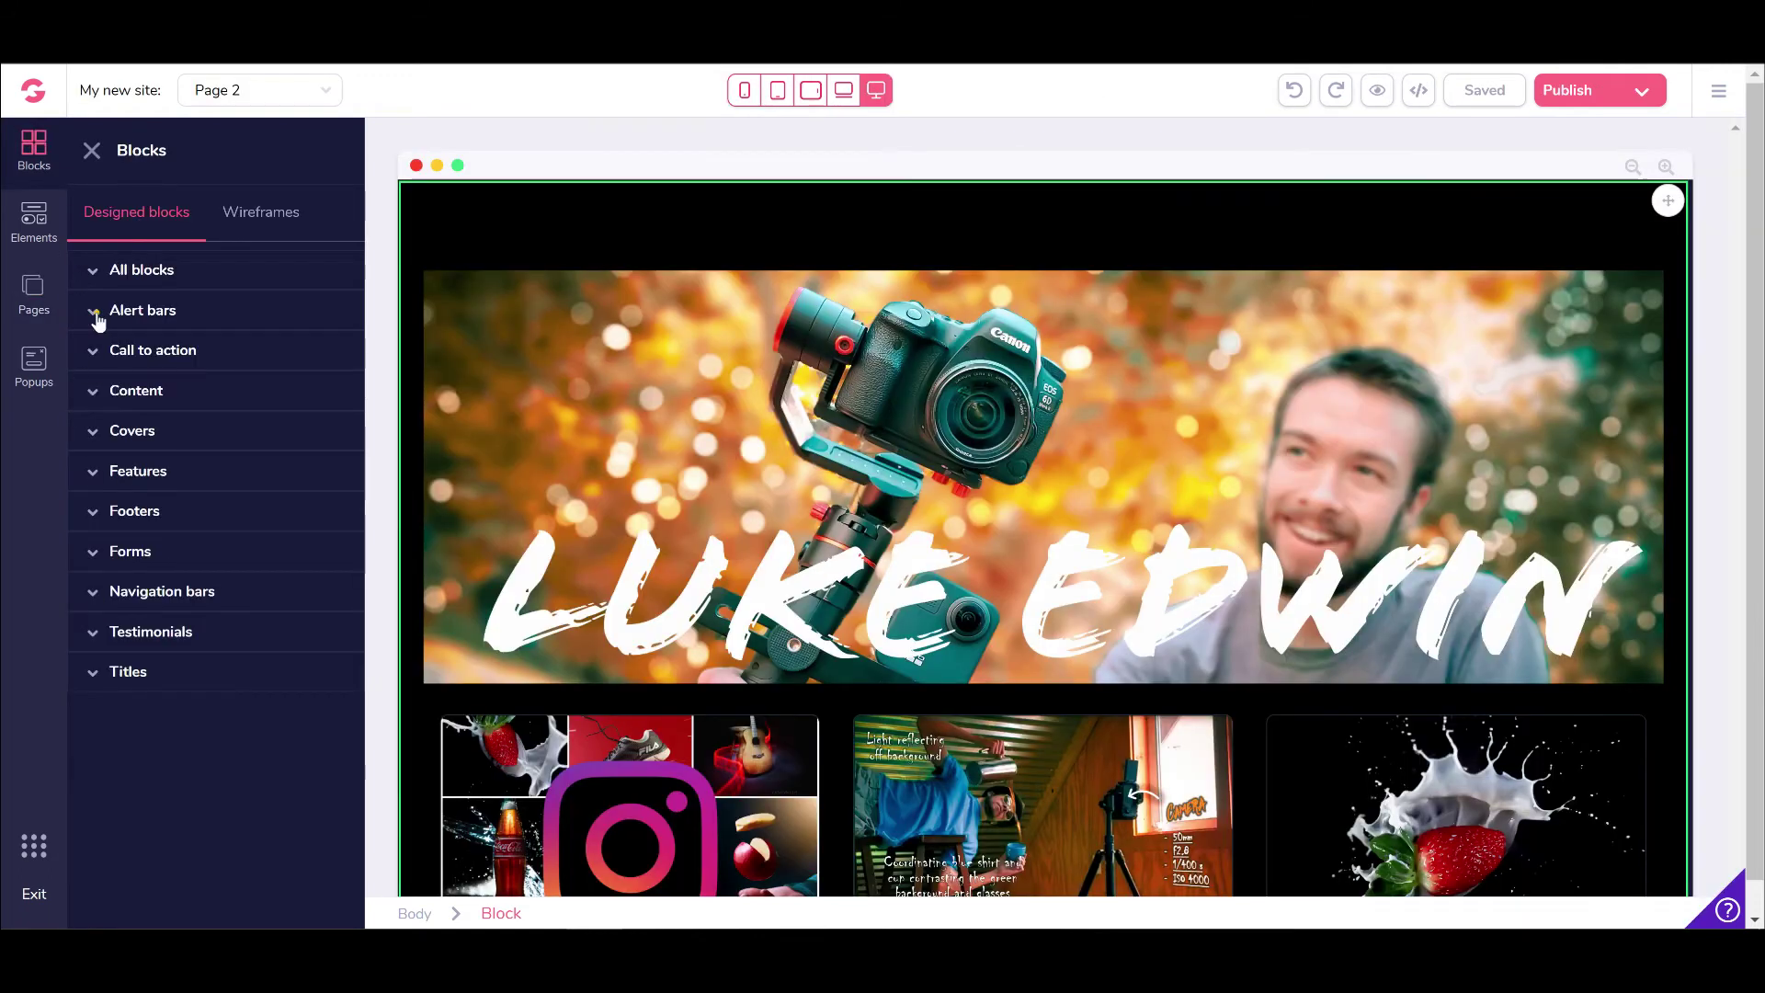
- Browse the designed blocks offered under Alert bars, Call to action and Content
left_click(96, 313)
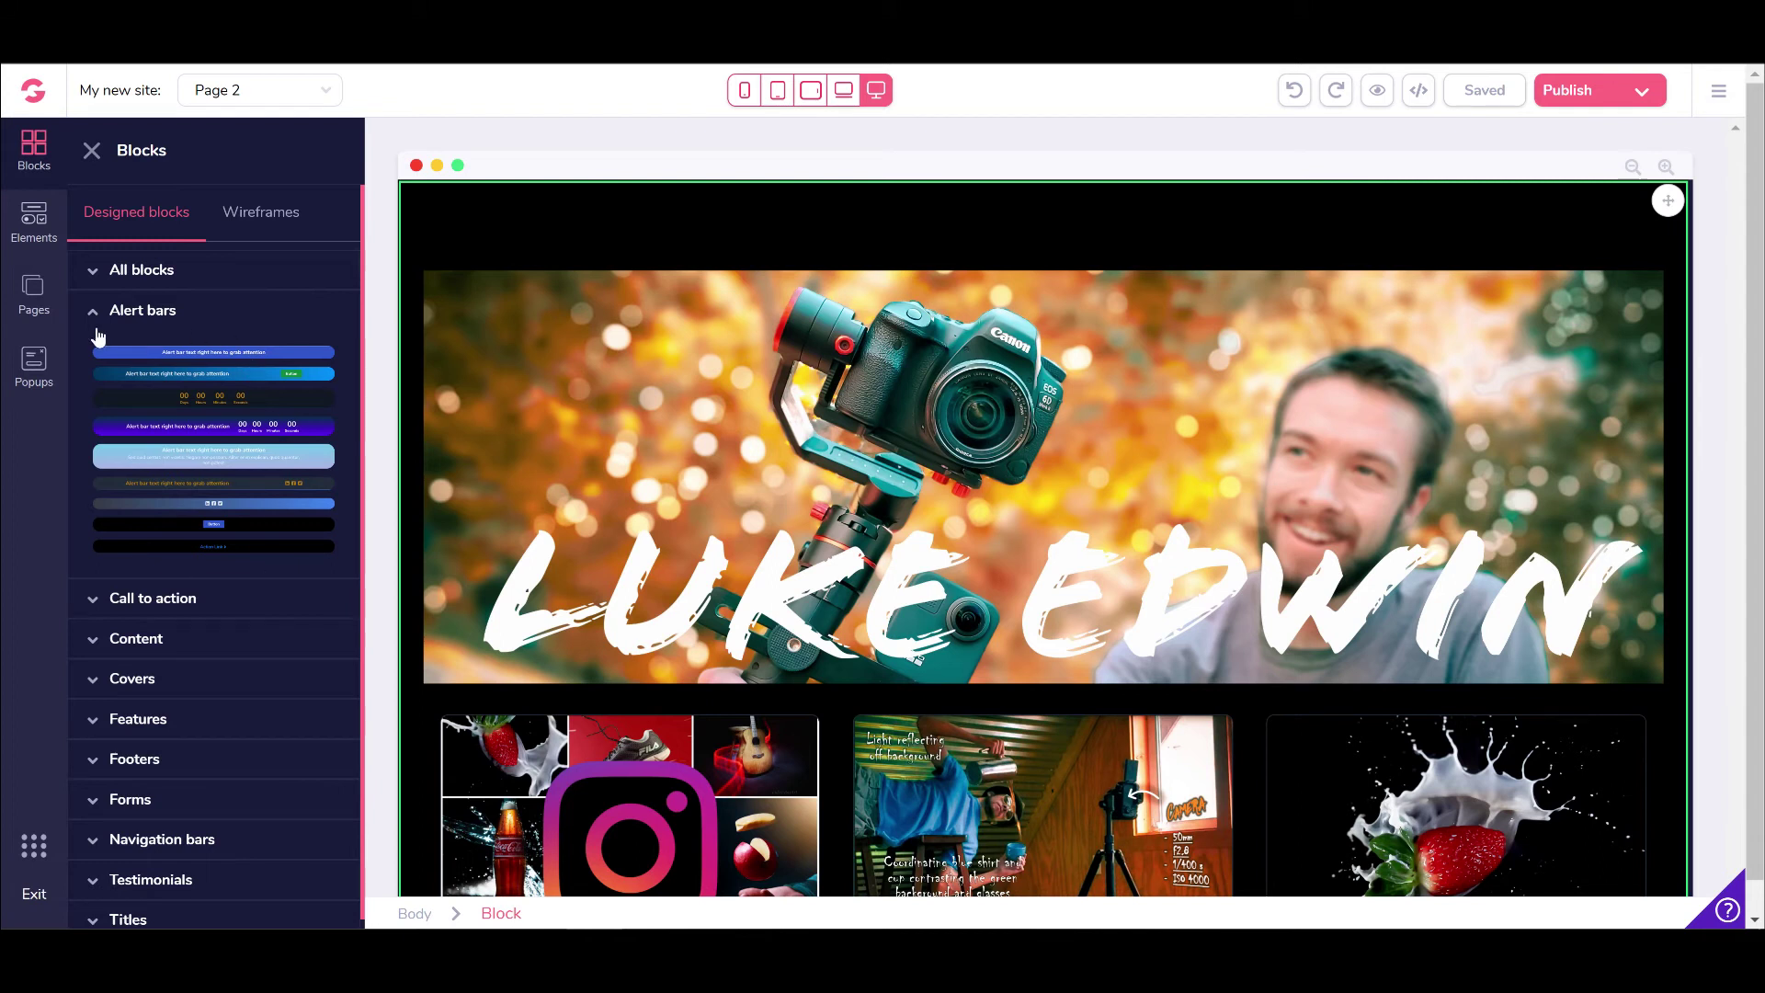
left_click(96, 312)
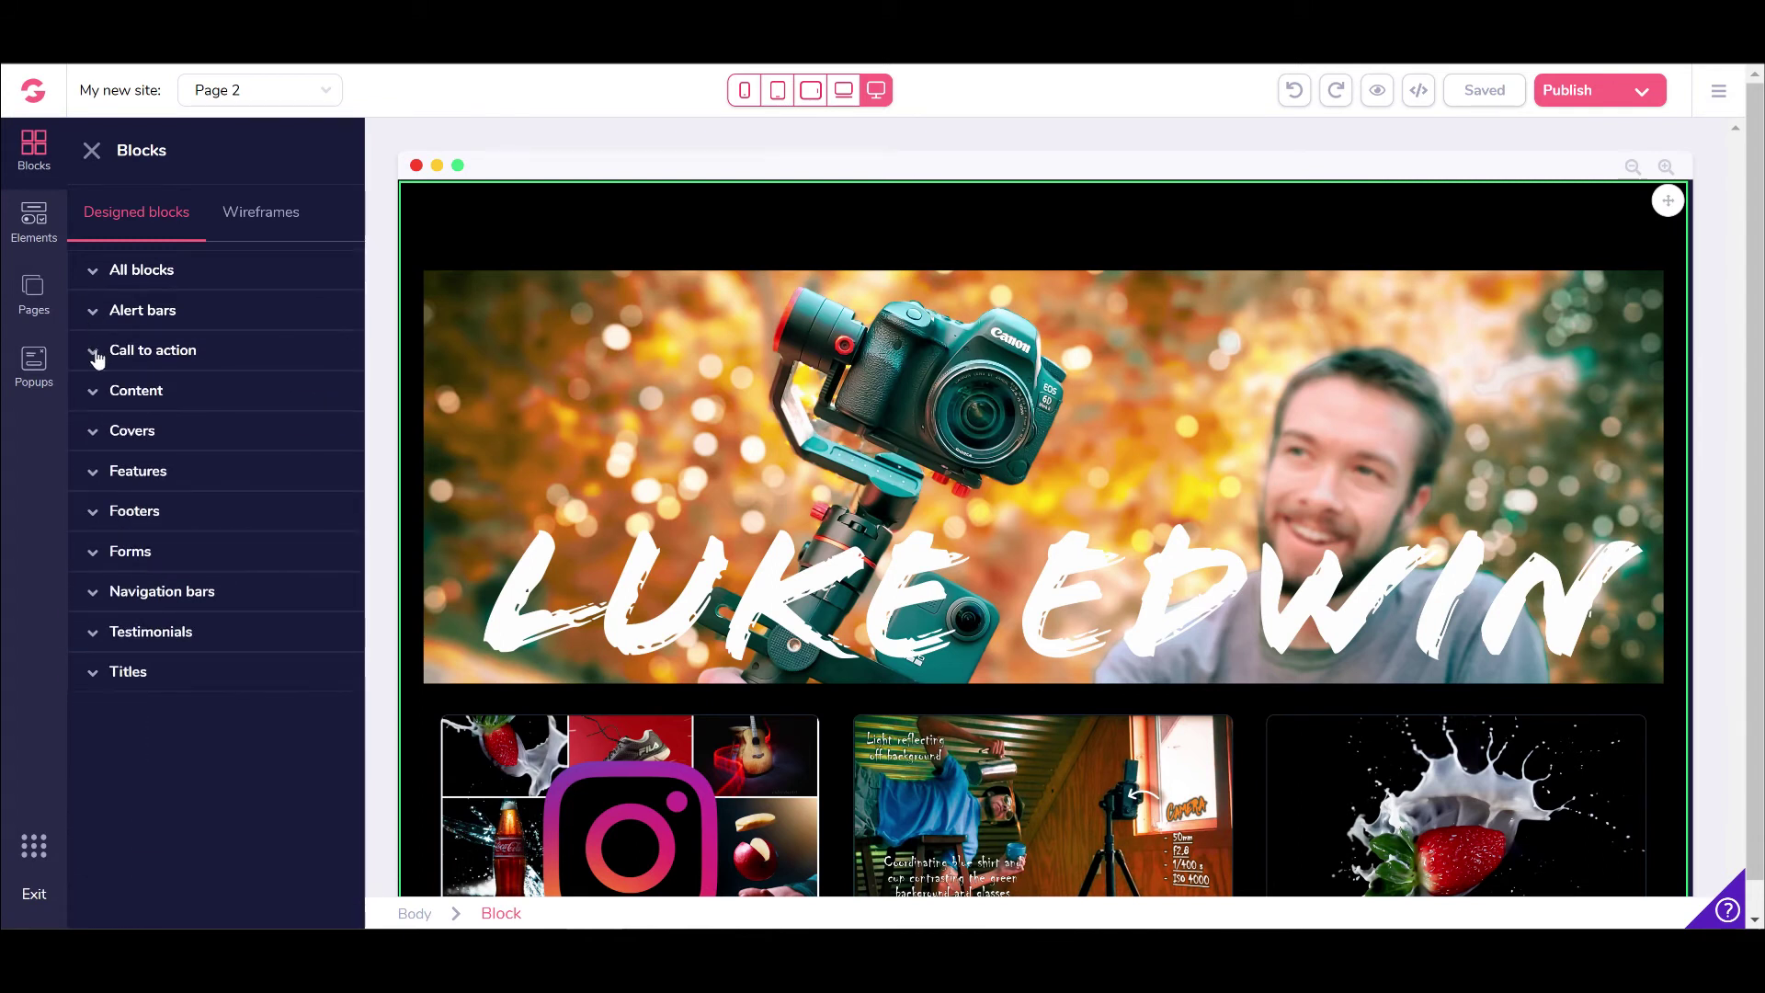
left_click(97, 355)
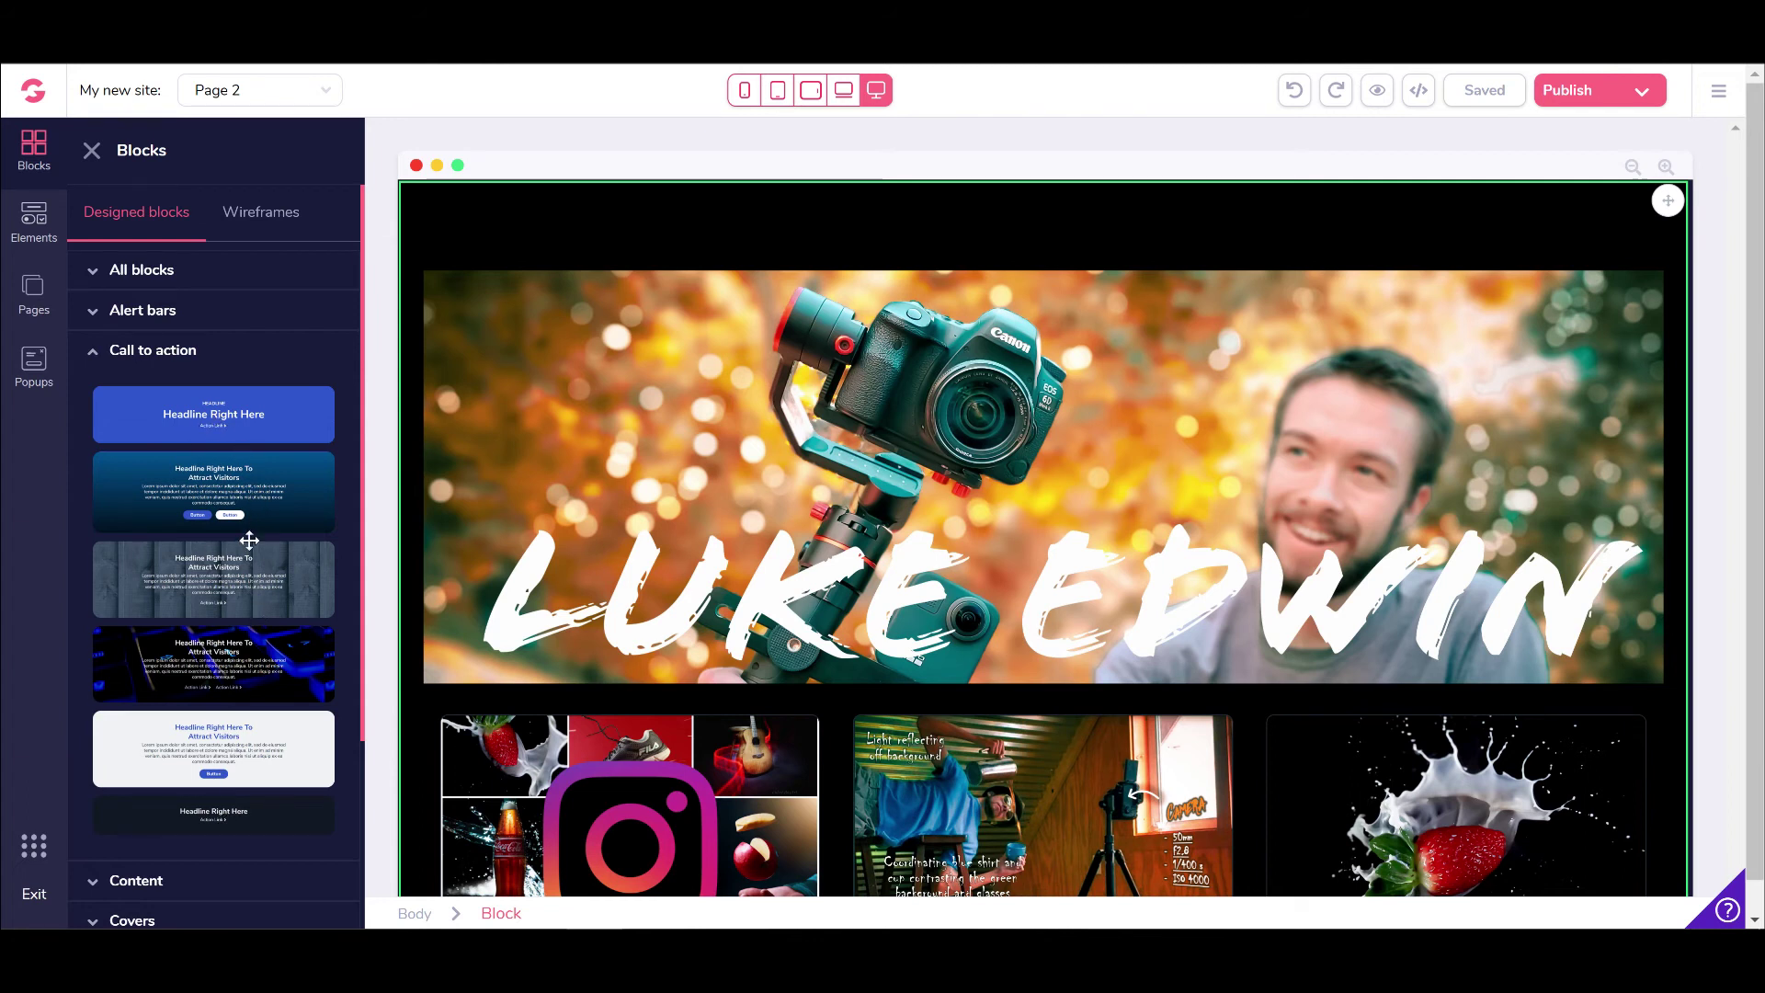
left_click(94, 355)
left_click(96, 394)
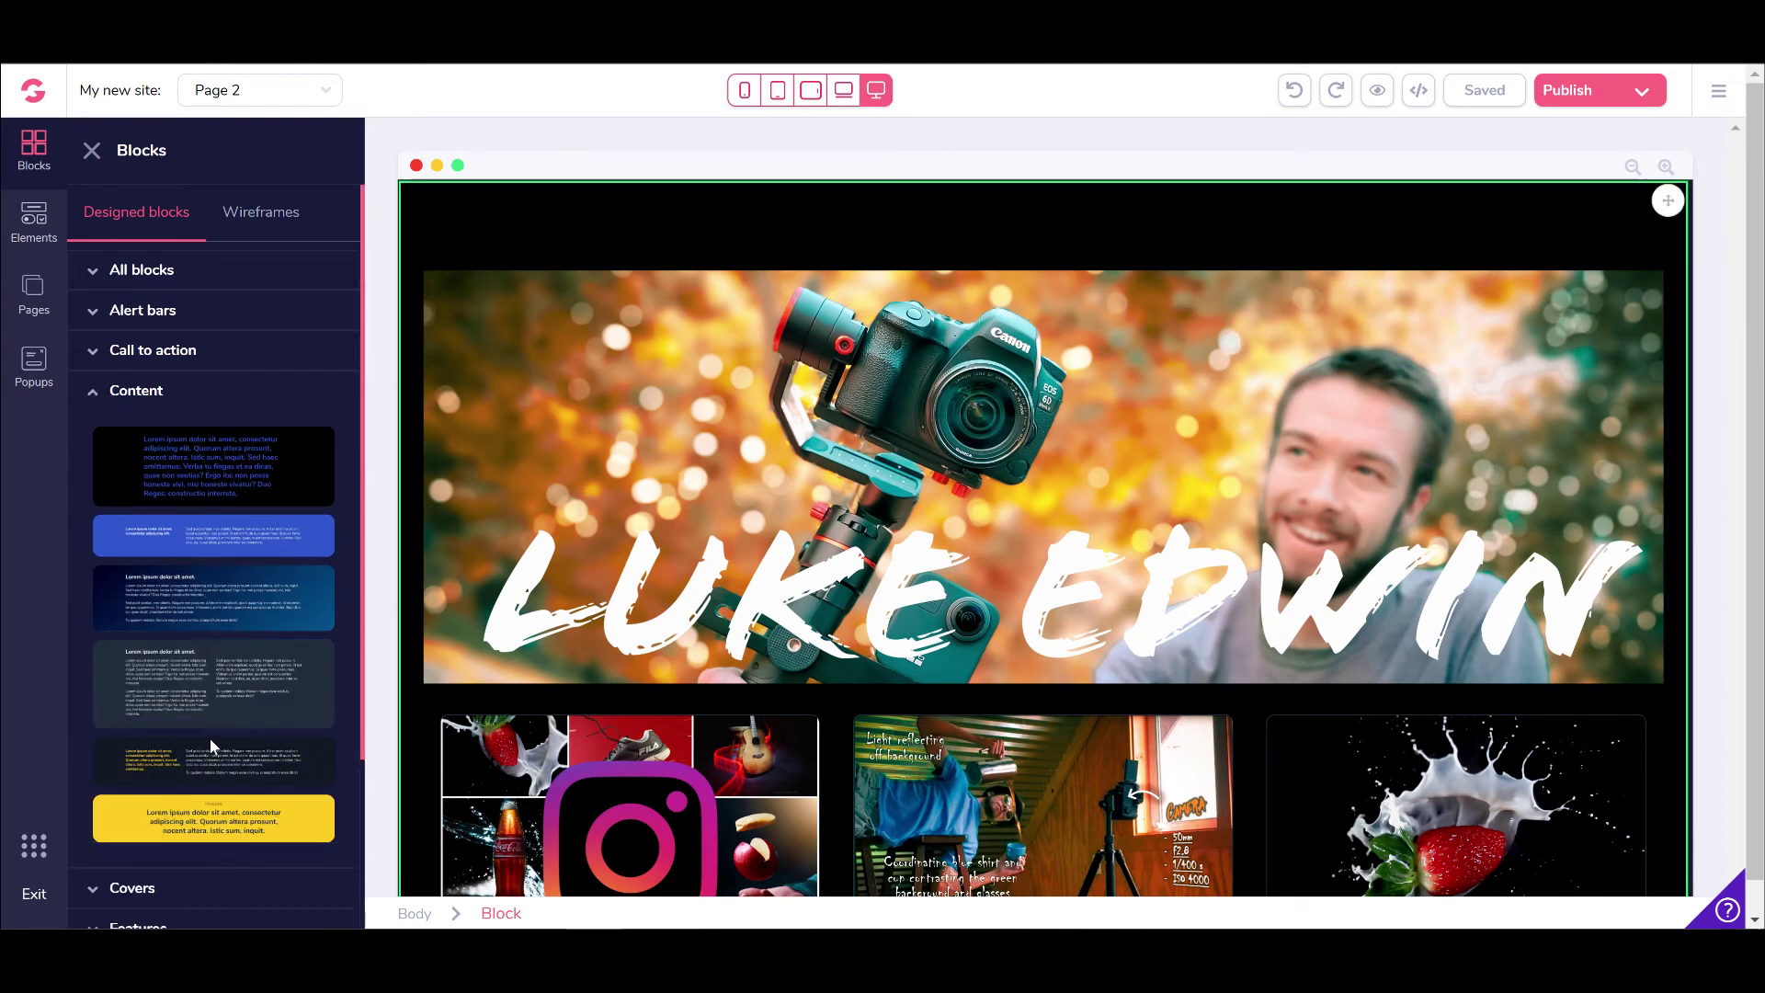
left_click(96, 390)
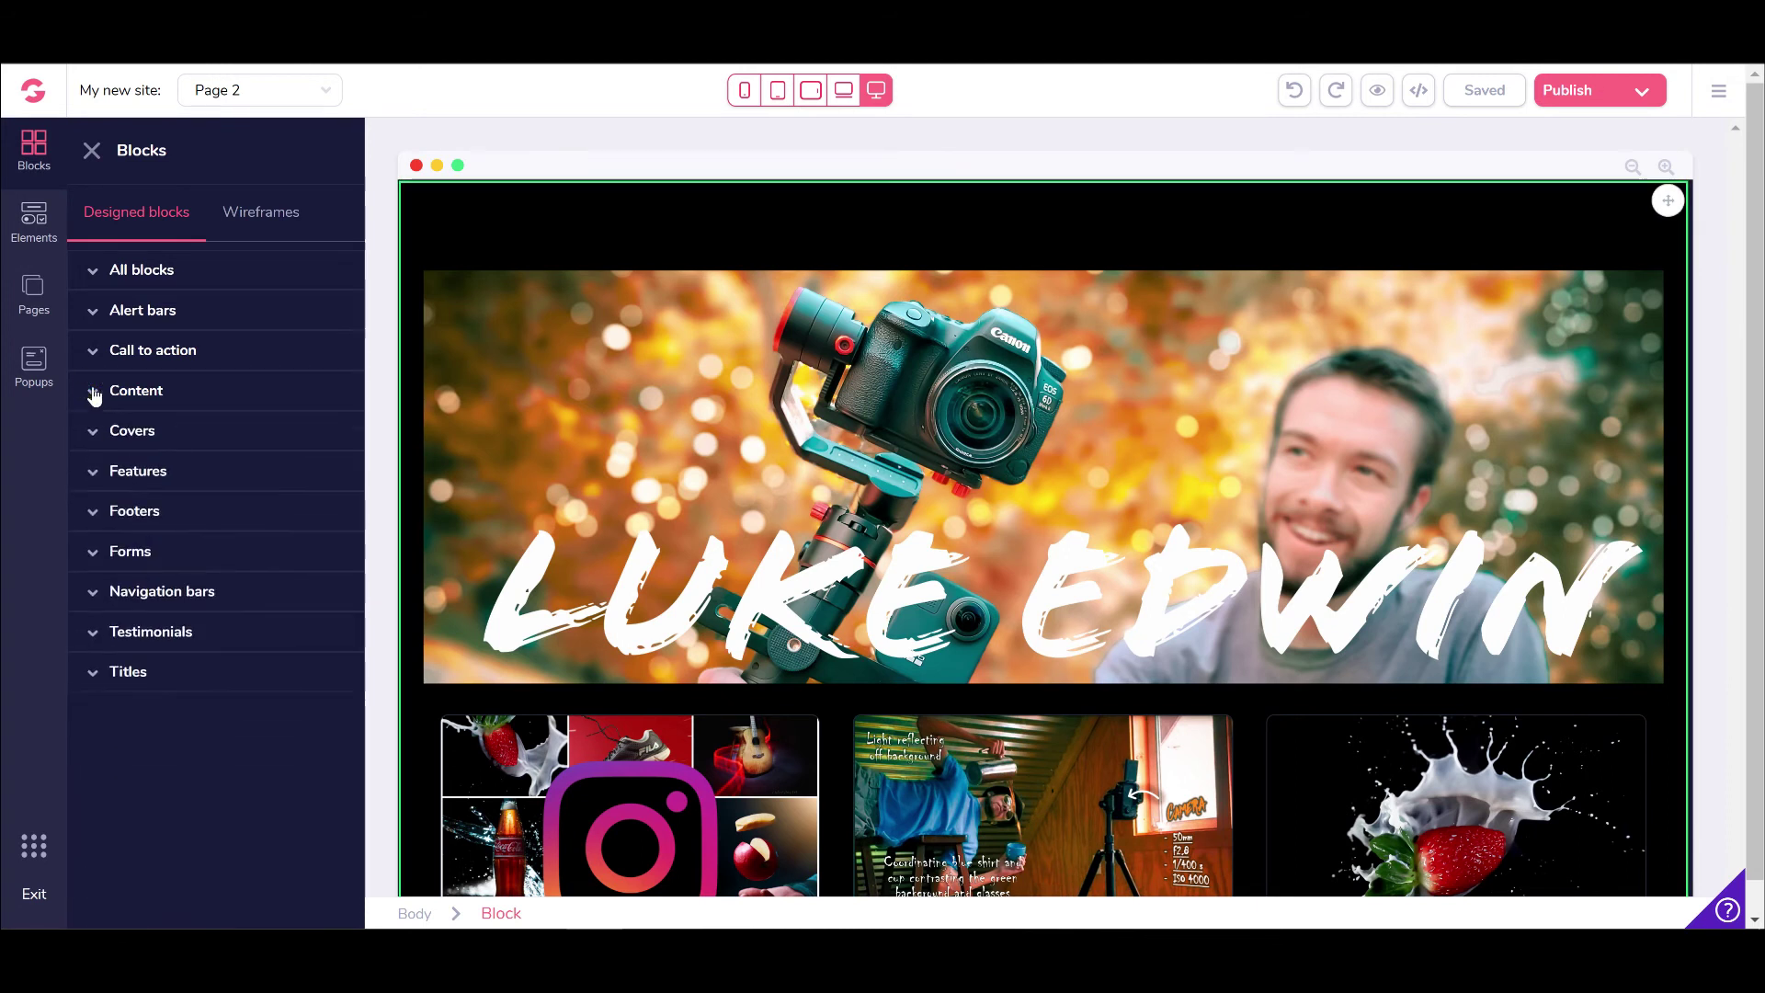
- Browse the designed blocks offered under Covers, Features and Footers
left_click(98, 439)
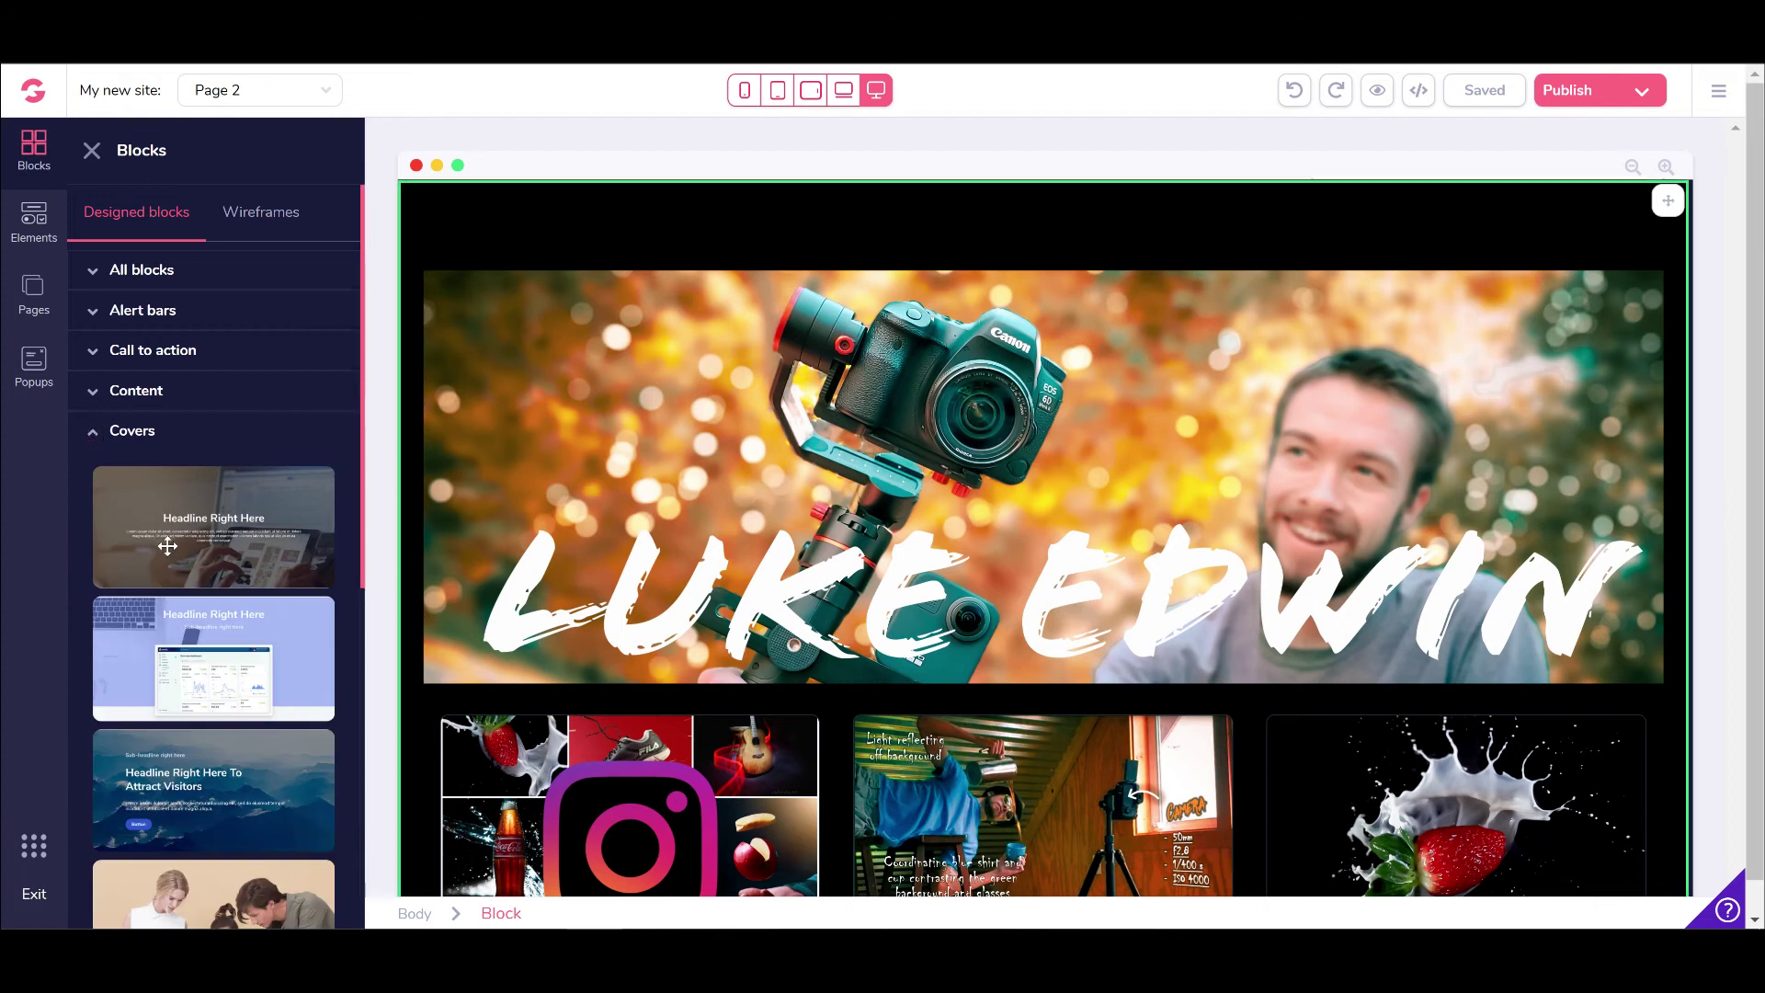
scroll(236, 665, "down", 3)
scroll(276, 662, "down", 3)
scroll(276, 662, "up", 3)
left_click(97, 477)
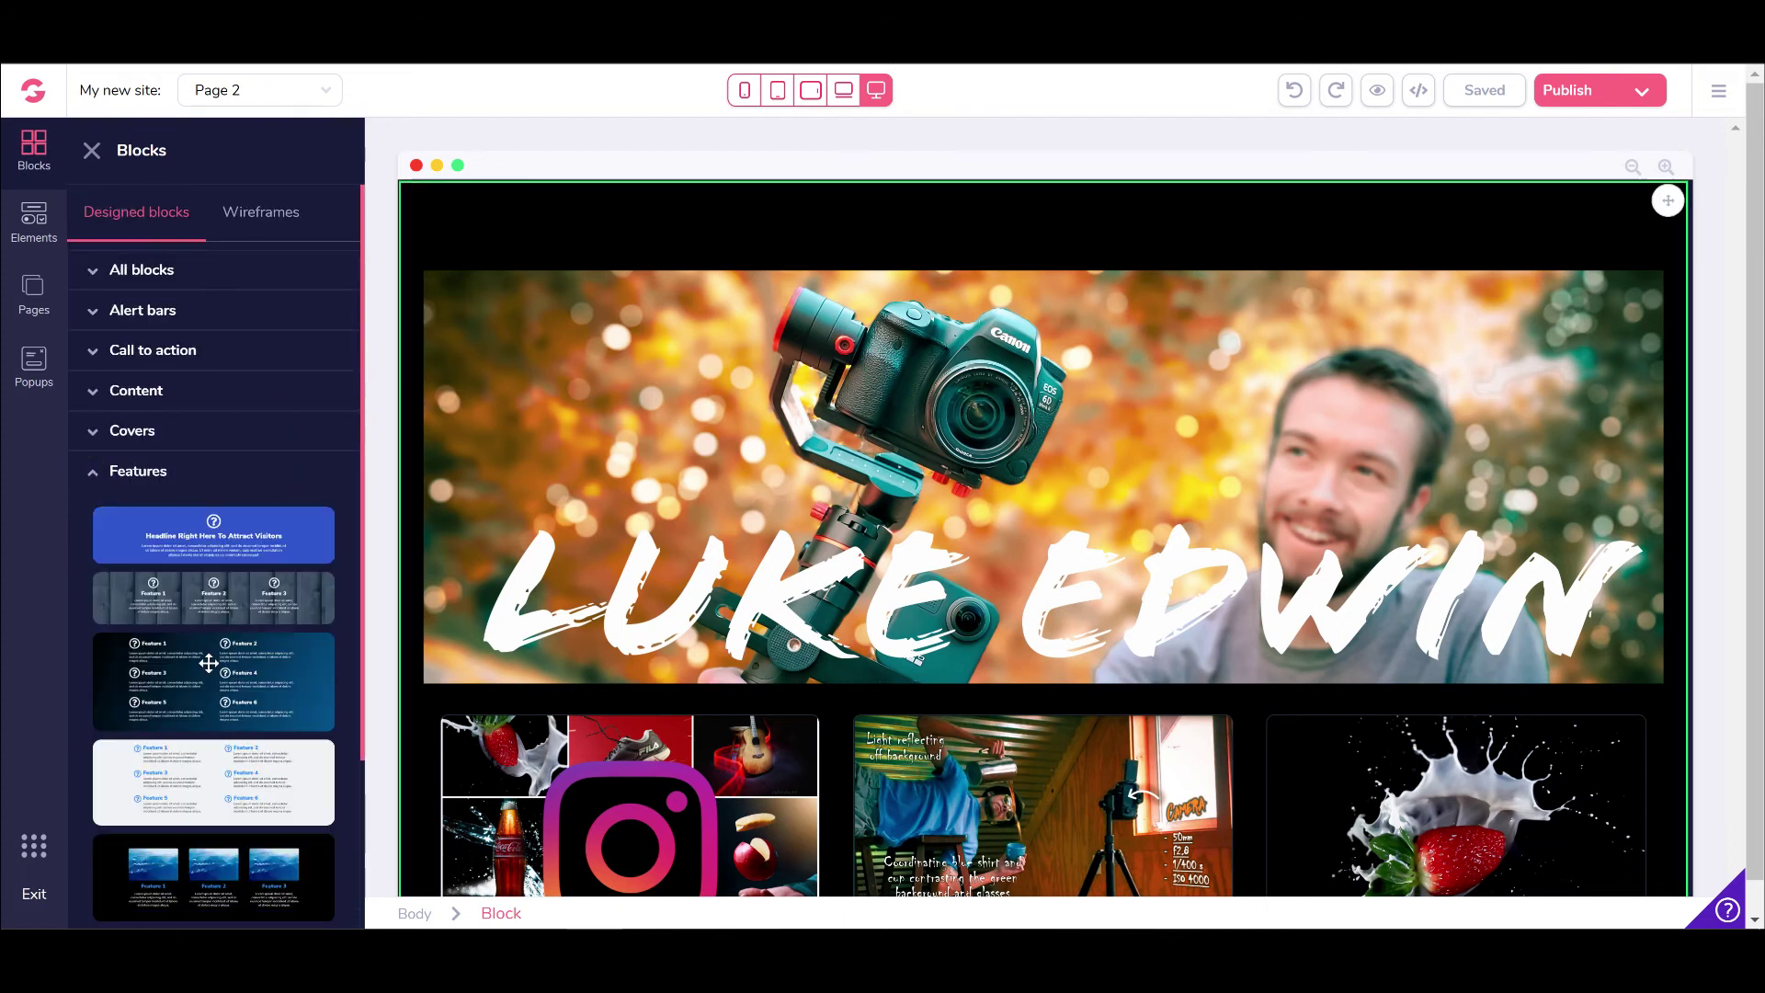
left_click(91, 475)
left_click(91, 515)
left_click(91, 514)
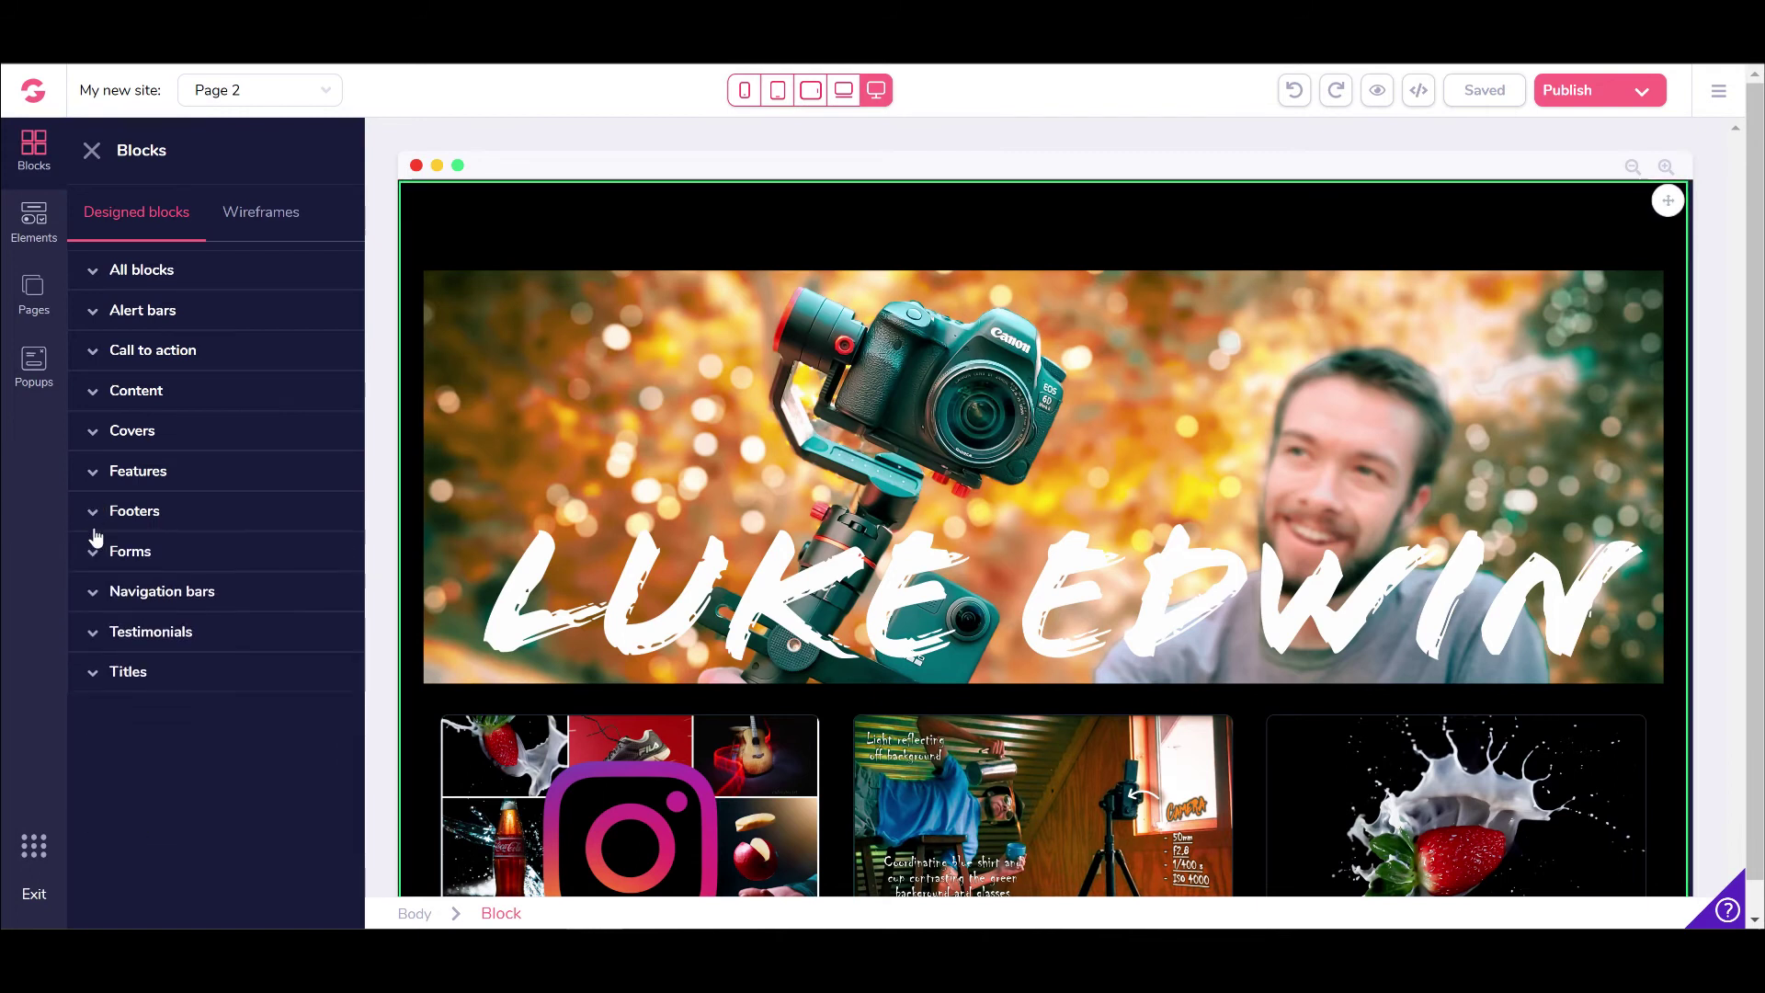
- Browse the designed blocks offered under Forms and Navigation bars
left_click(98, 552)
scroll(95, 529, "down", 2)
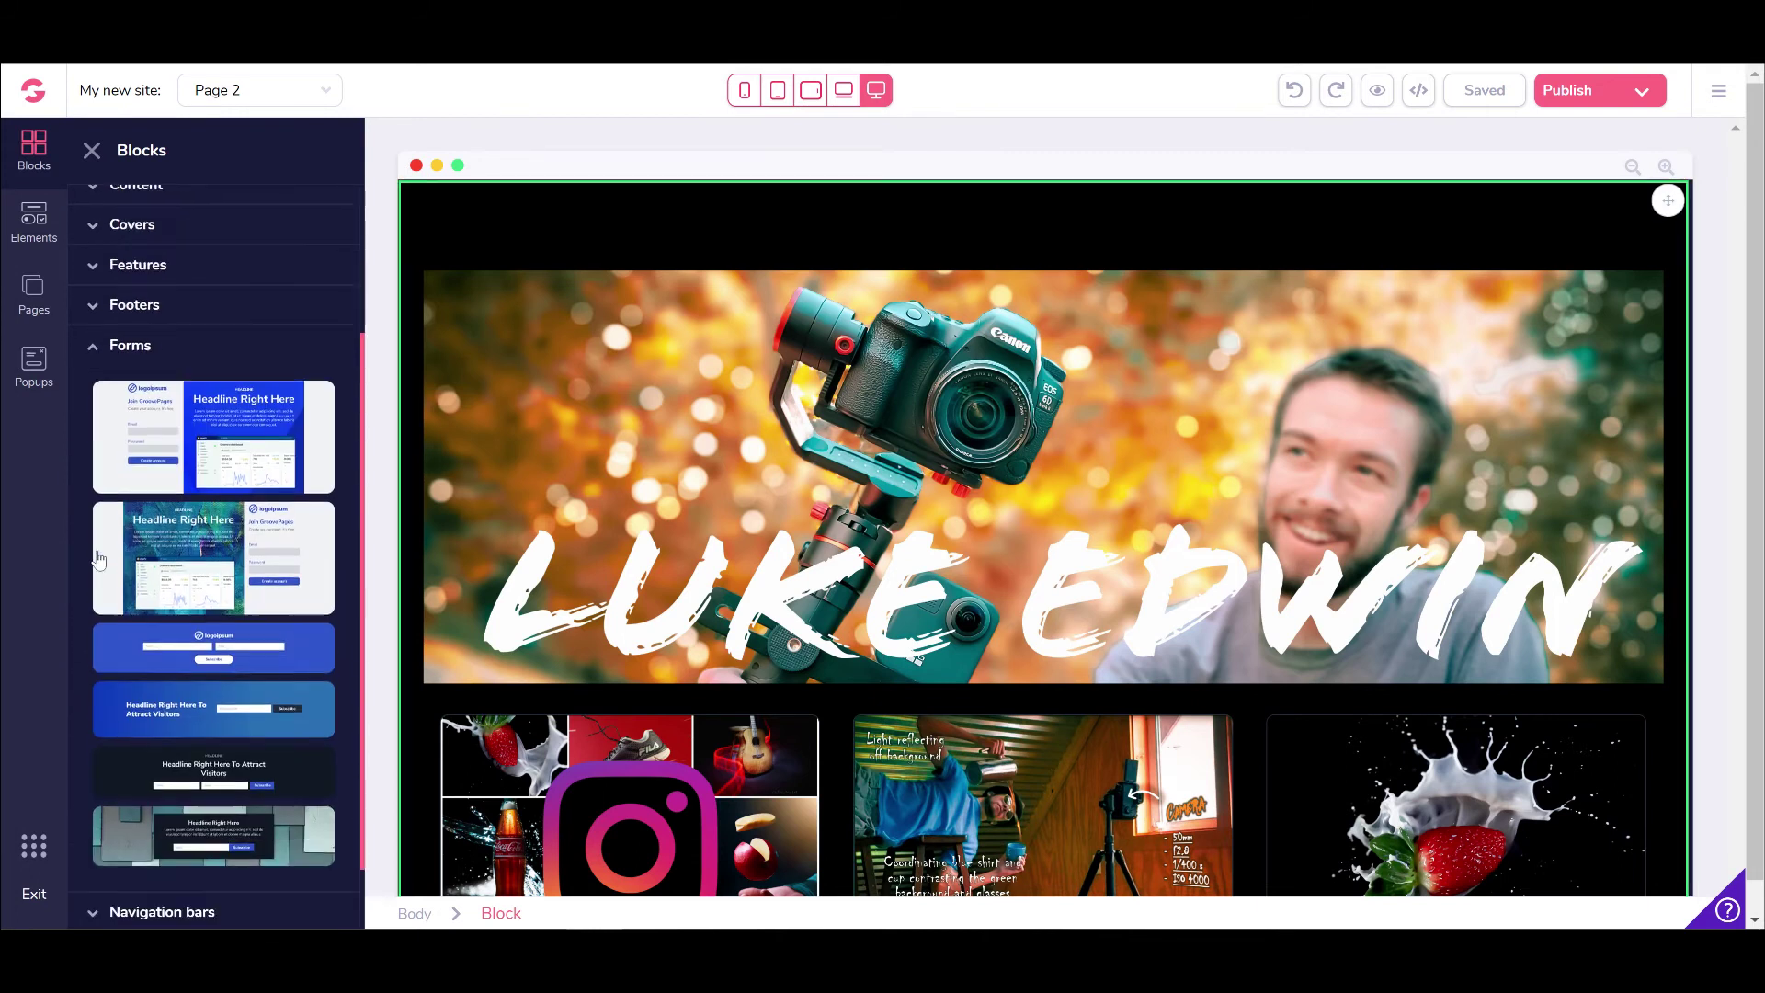
left_click(92, 326)
left_click(93, 596)
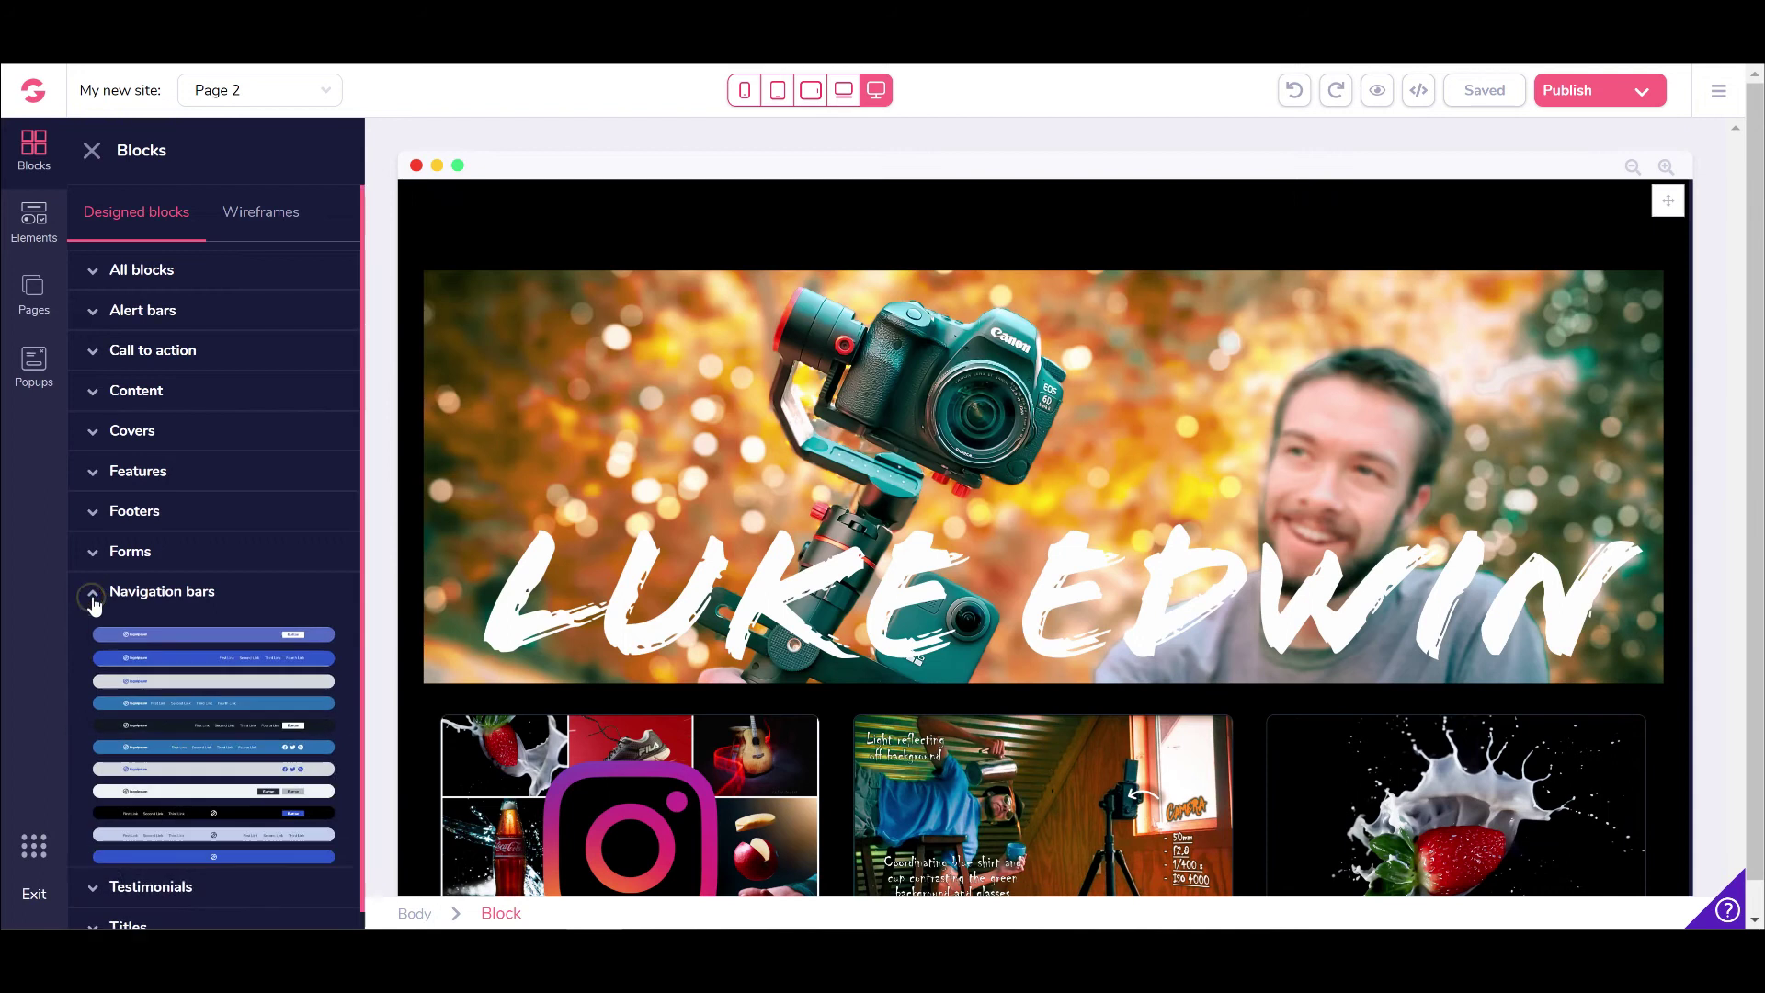
left_click(93, 597)
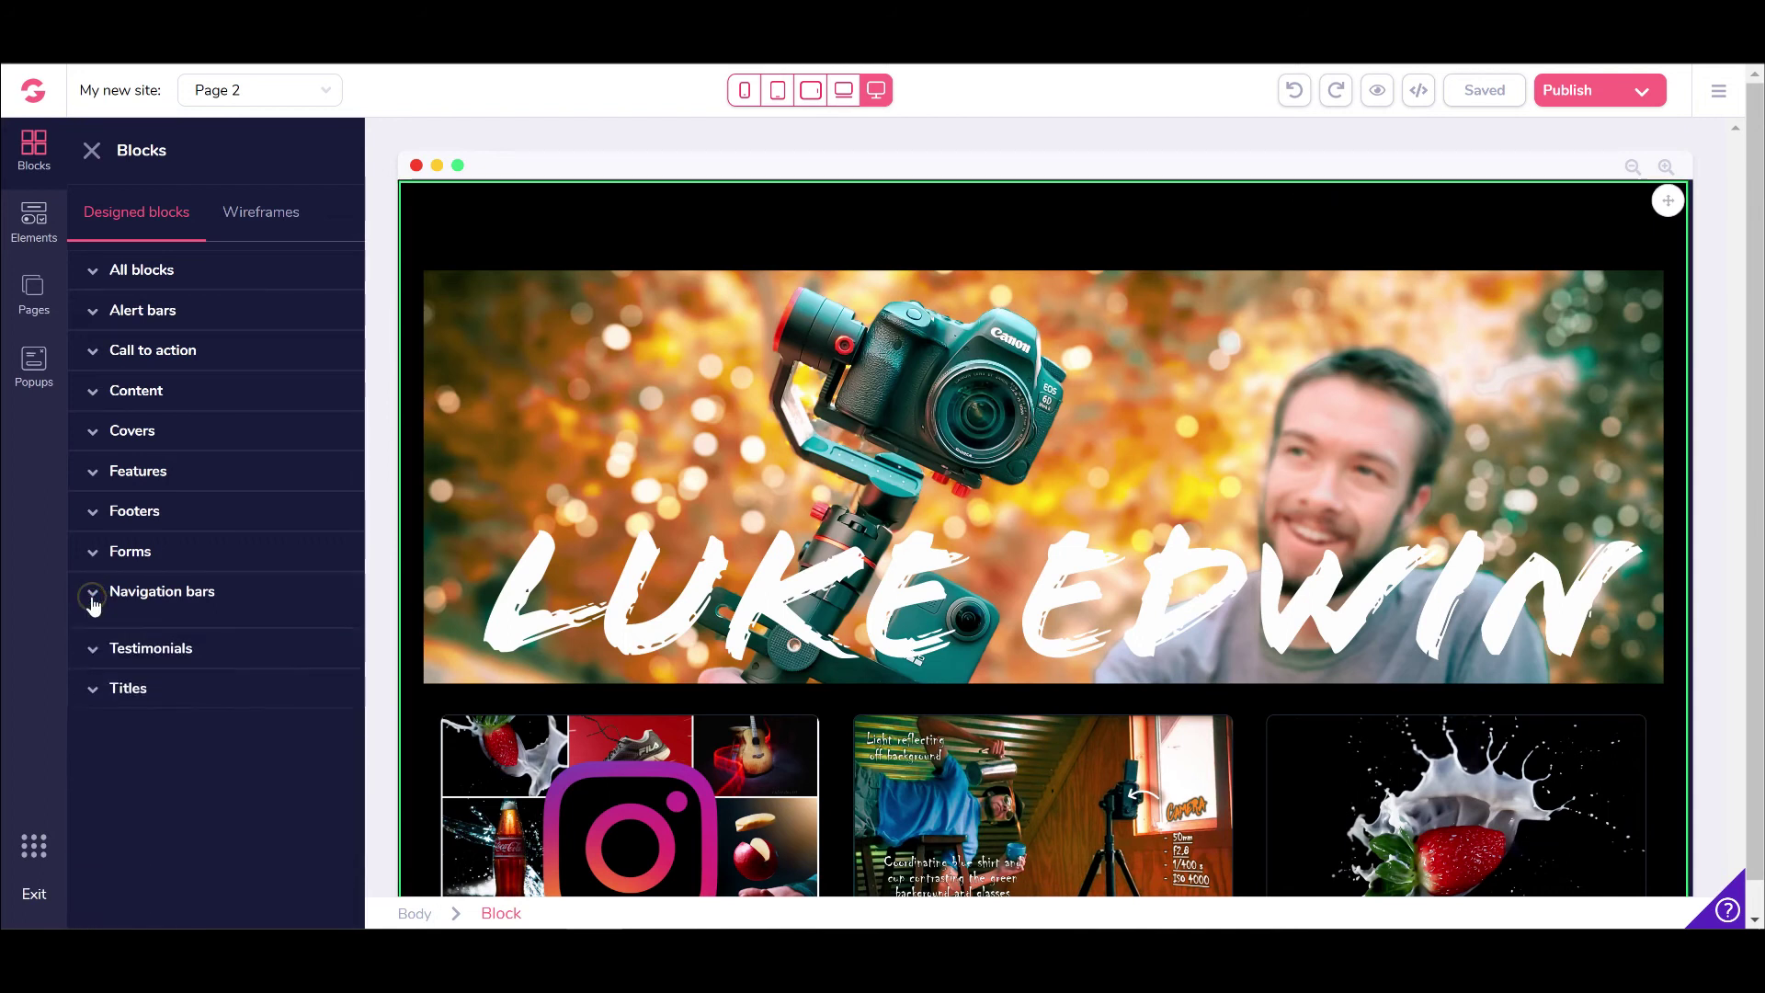
- Browse the Testimonials and Titles designed blocks and show the wireframe block categories
left_click(95, 634)
scroll(110, 625, "down", 2)
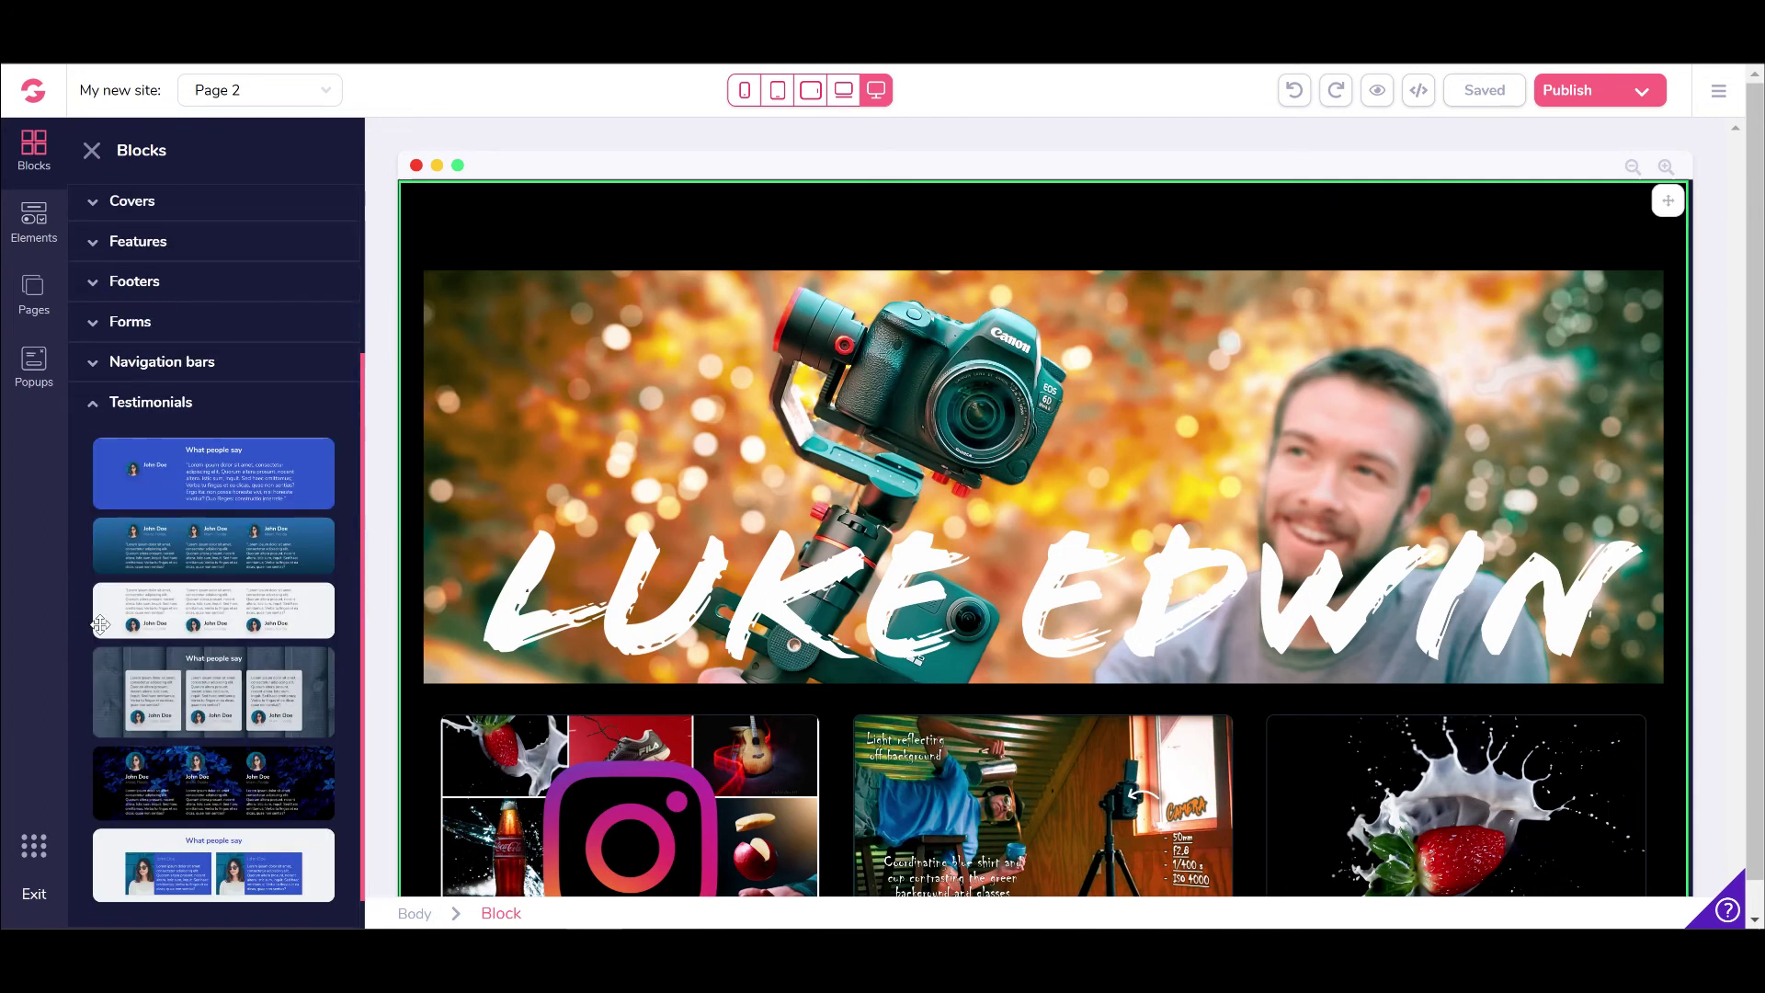
left_click(92, 405)
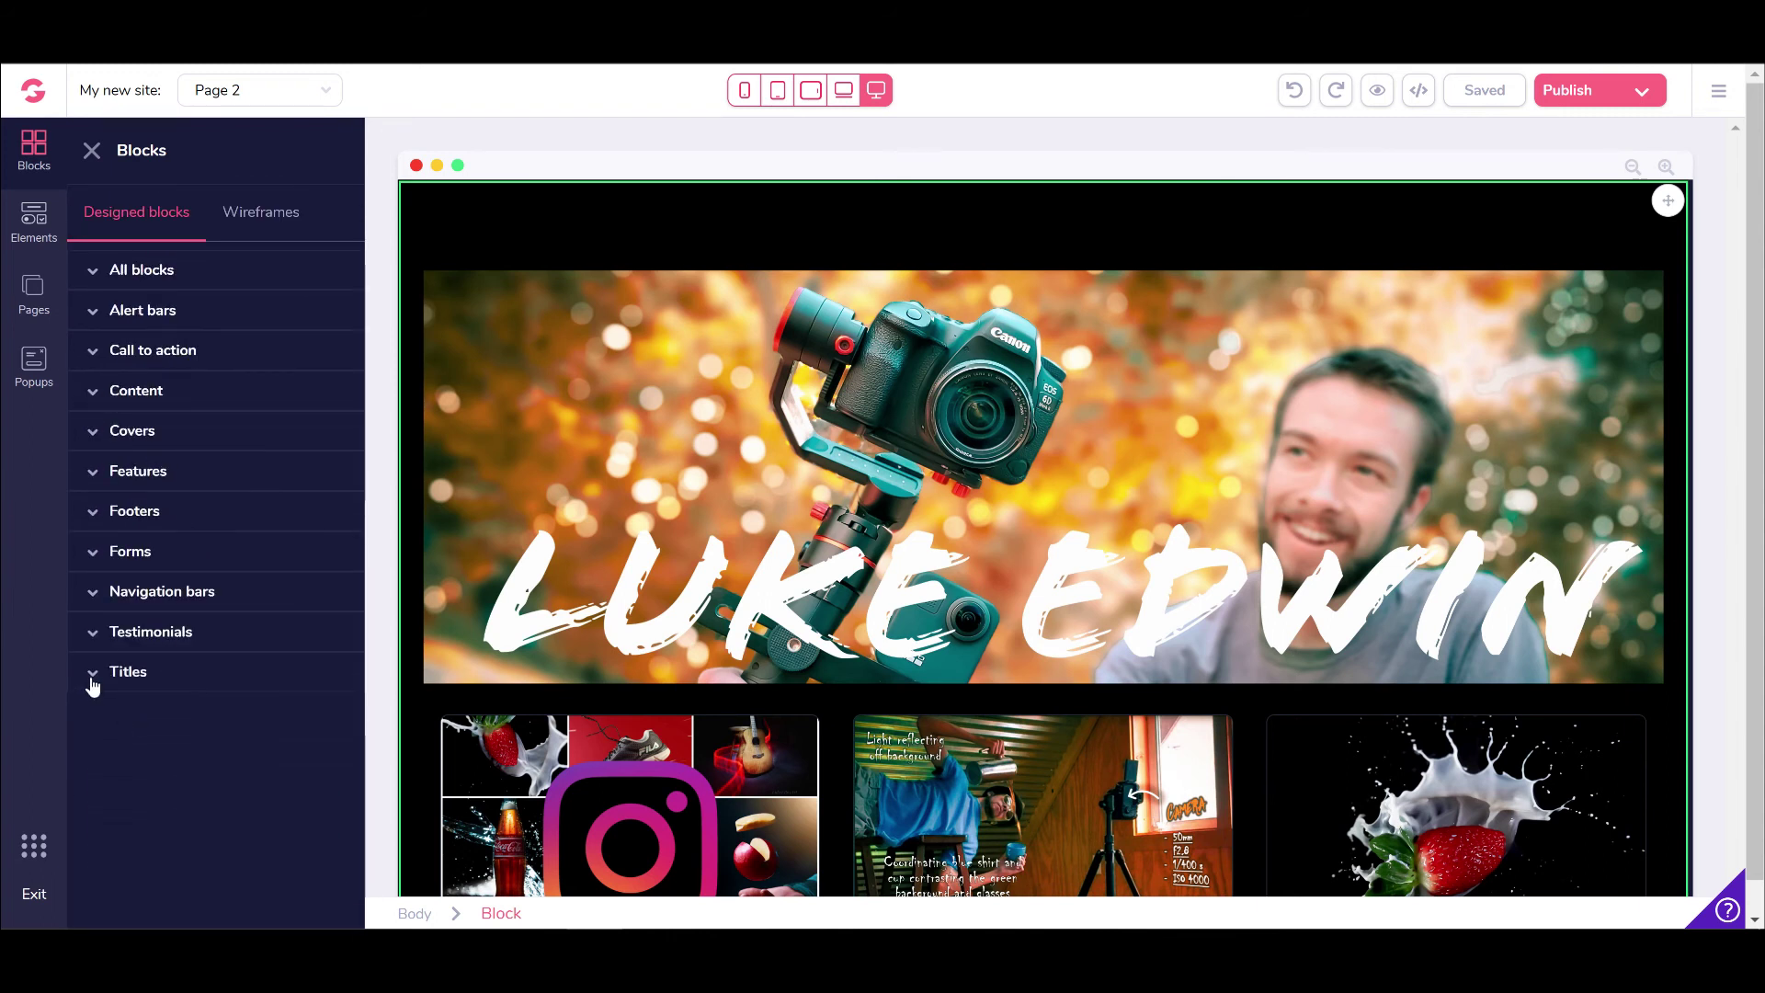
left_click(93, 678)
scroll(107, 690, "down", 1)
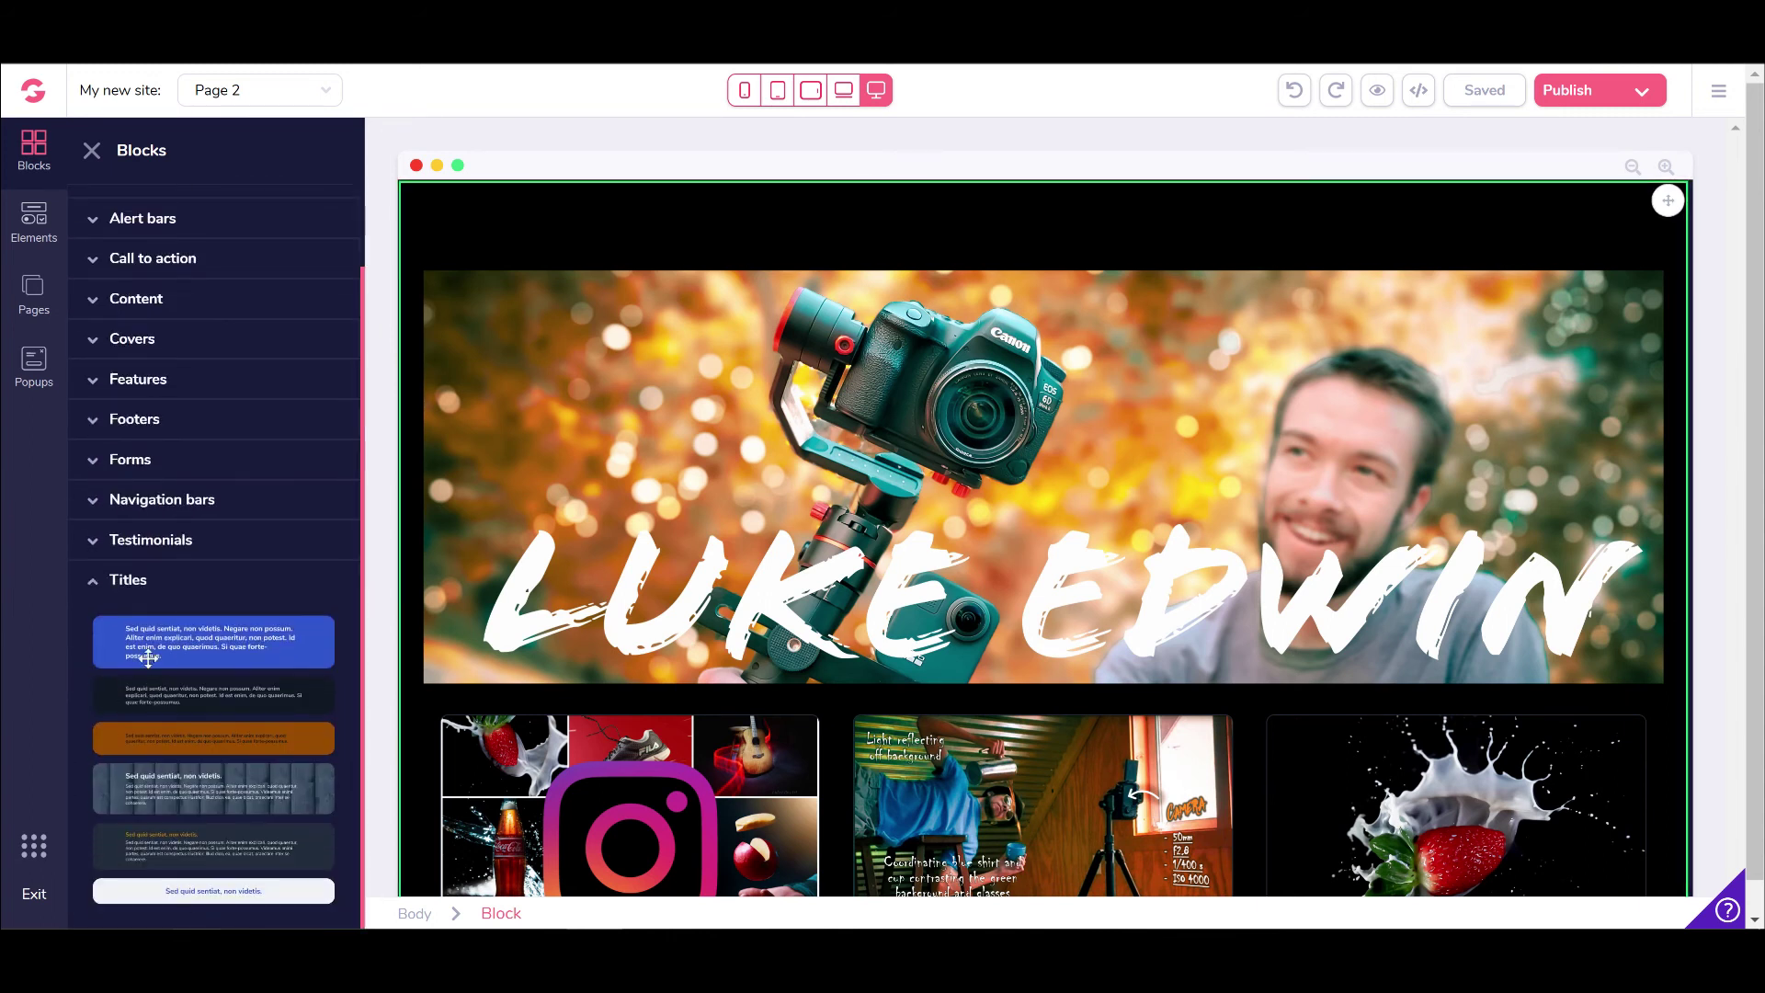
left_click(92, 581)
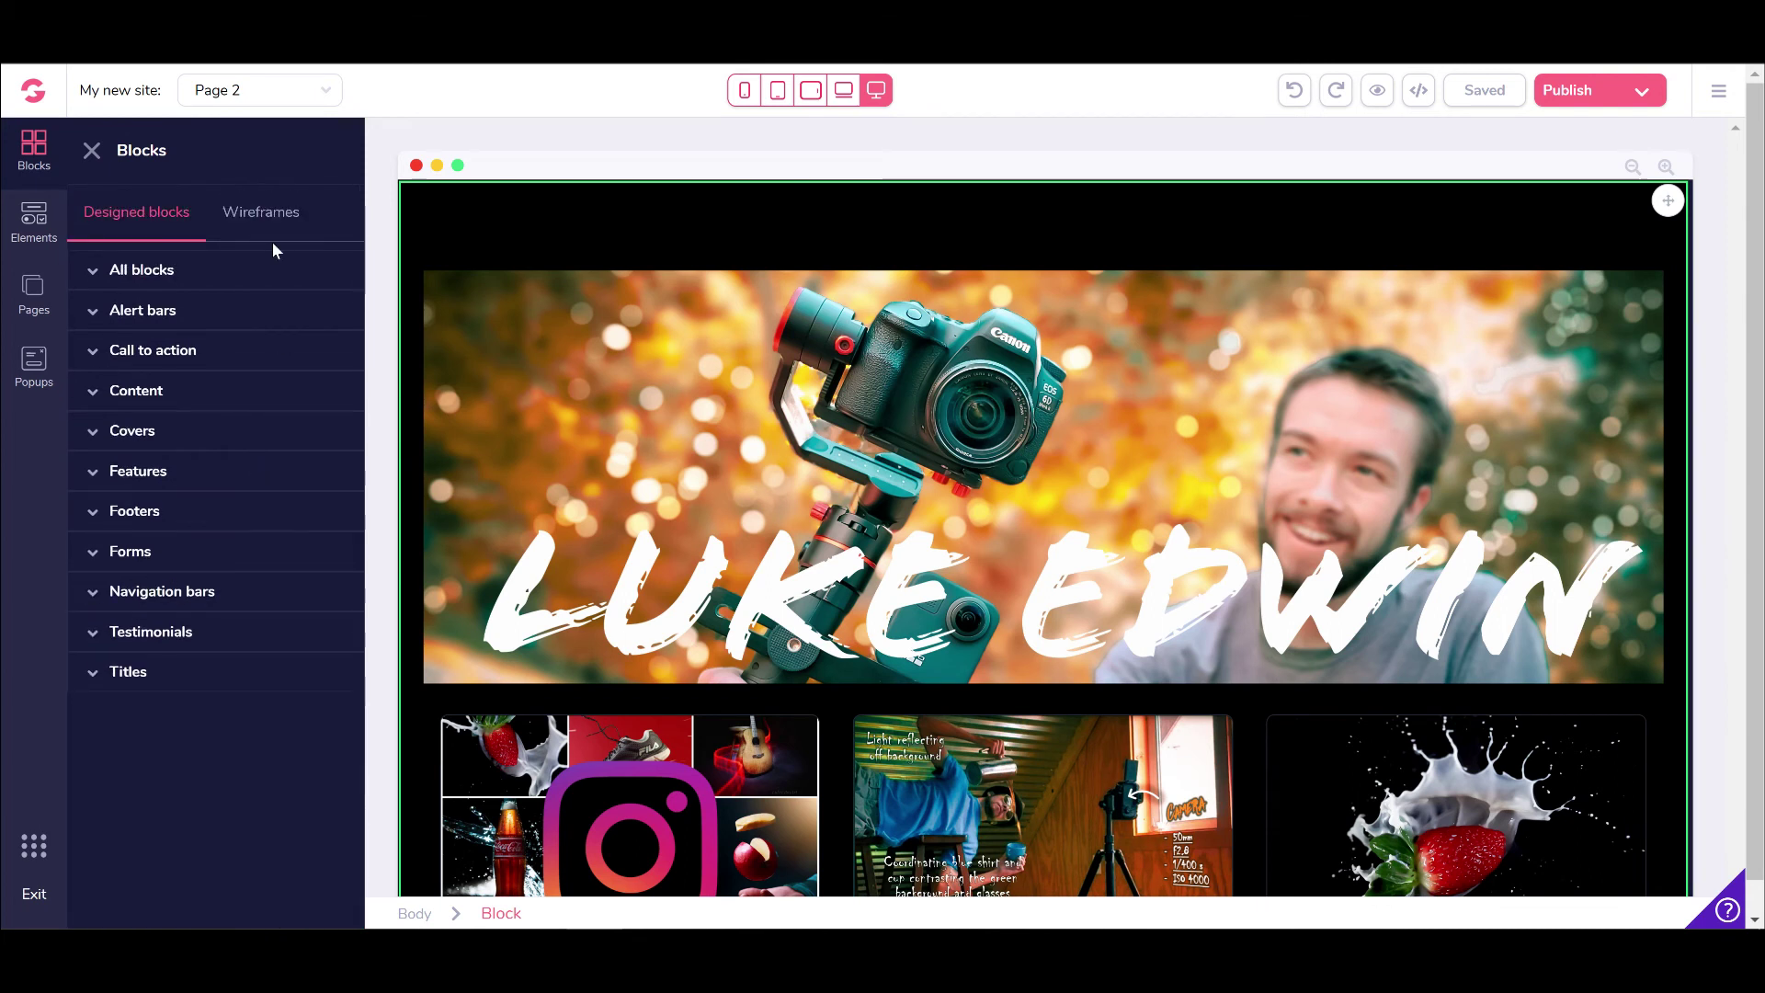
left_click(266, 214)
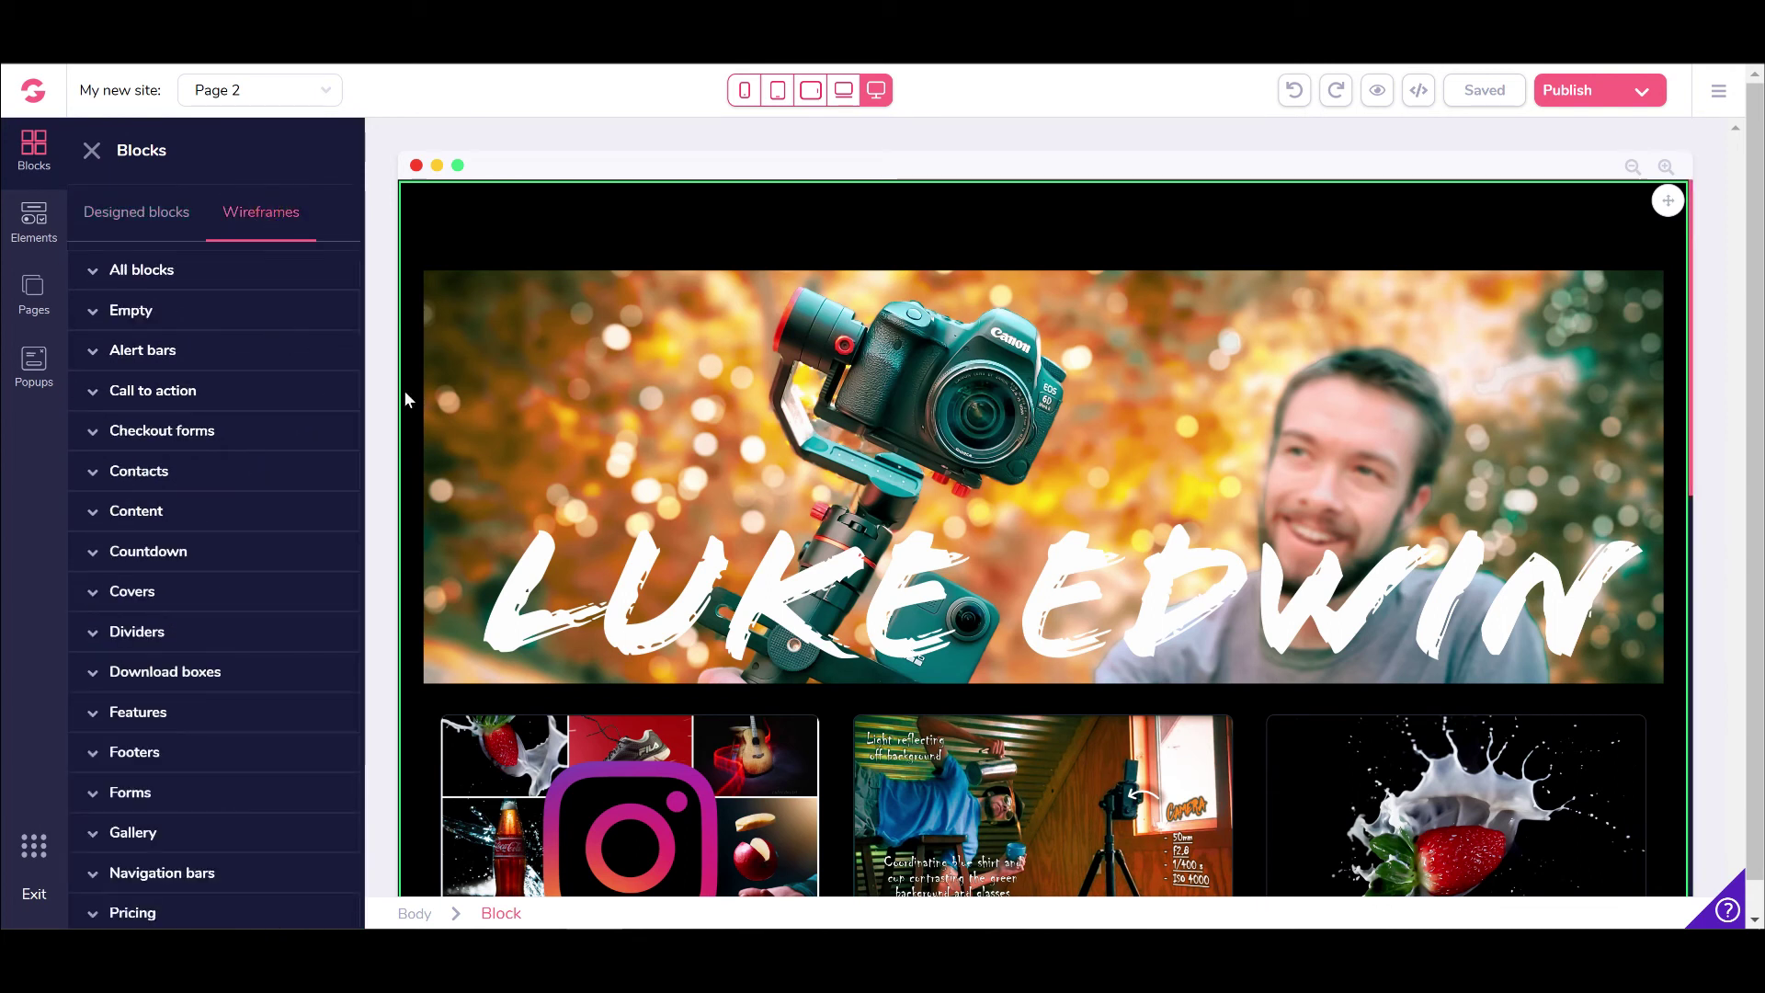
- Examine the wireframe blocks offered under Checkout forms, including the layouts further down the list, and collapse the category
left_click(90, 432)
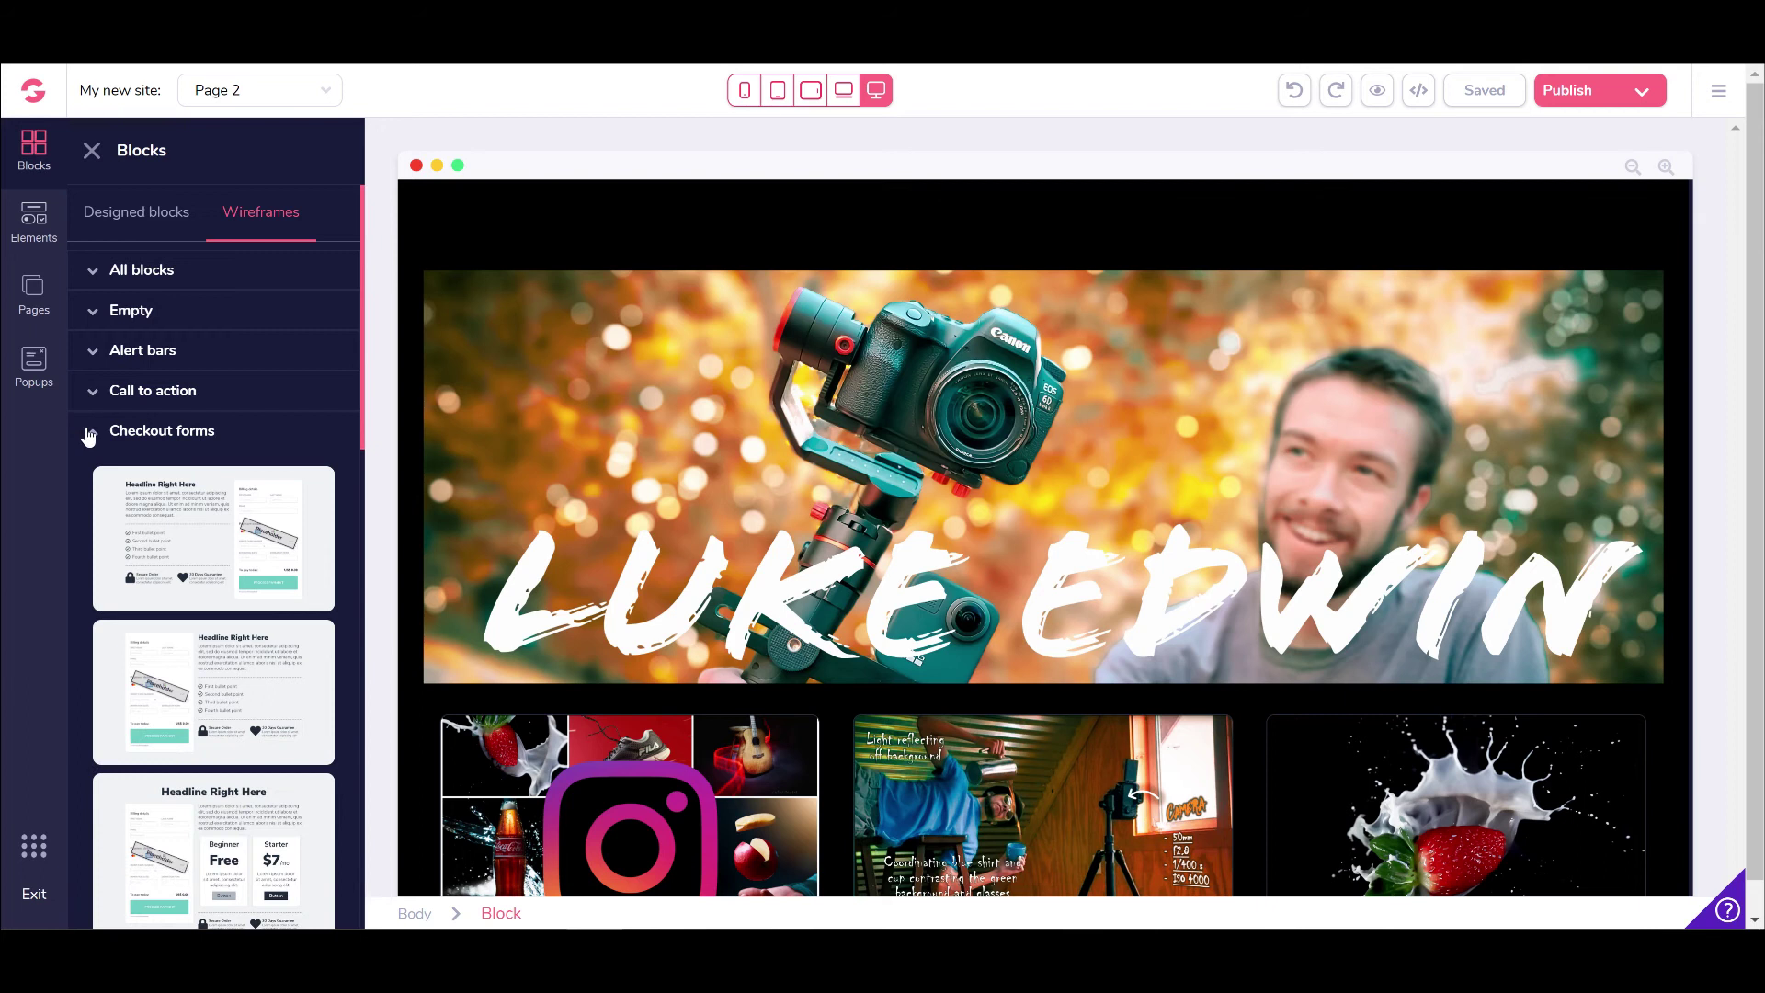
scroll(156, 644, "down", 2)
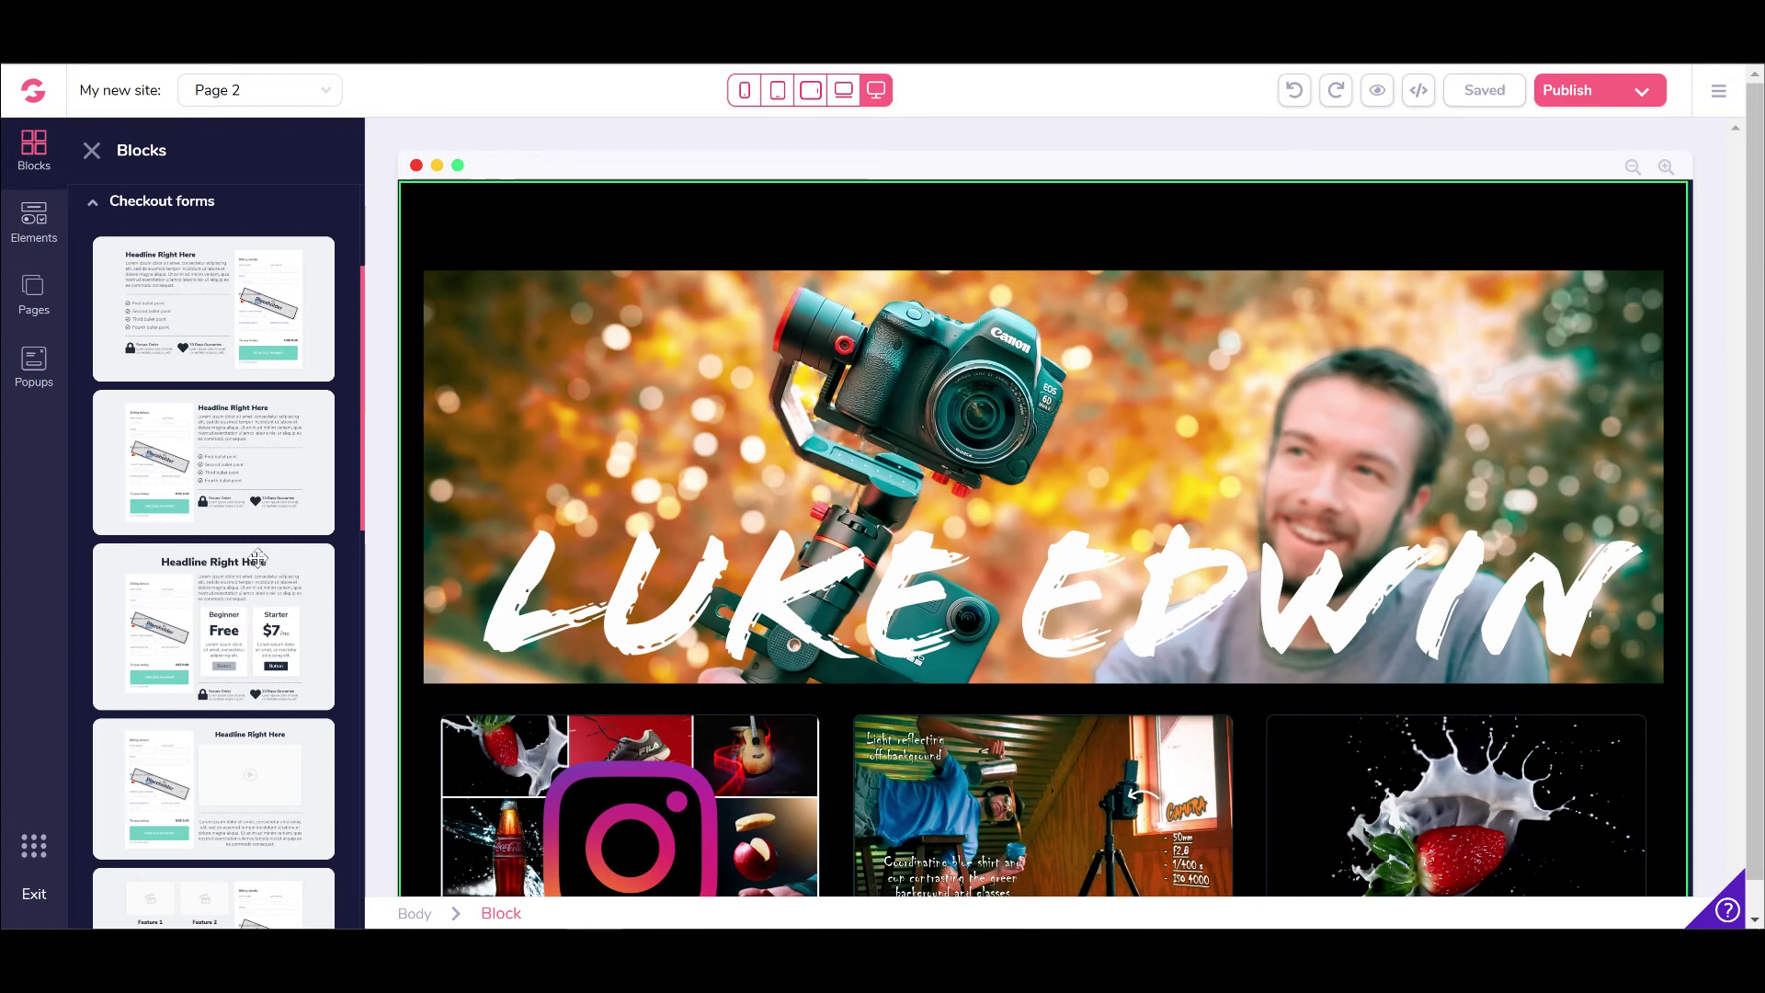
scroll(276, 547, "up", 5)
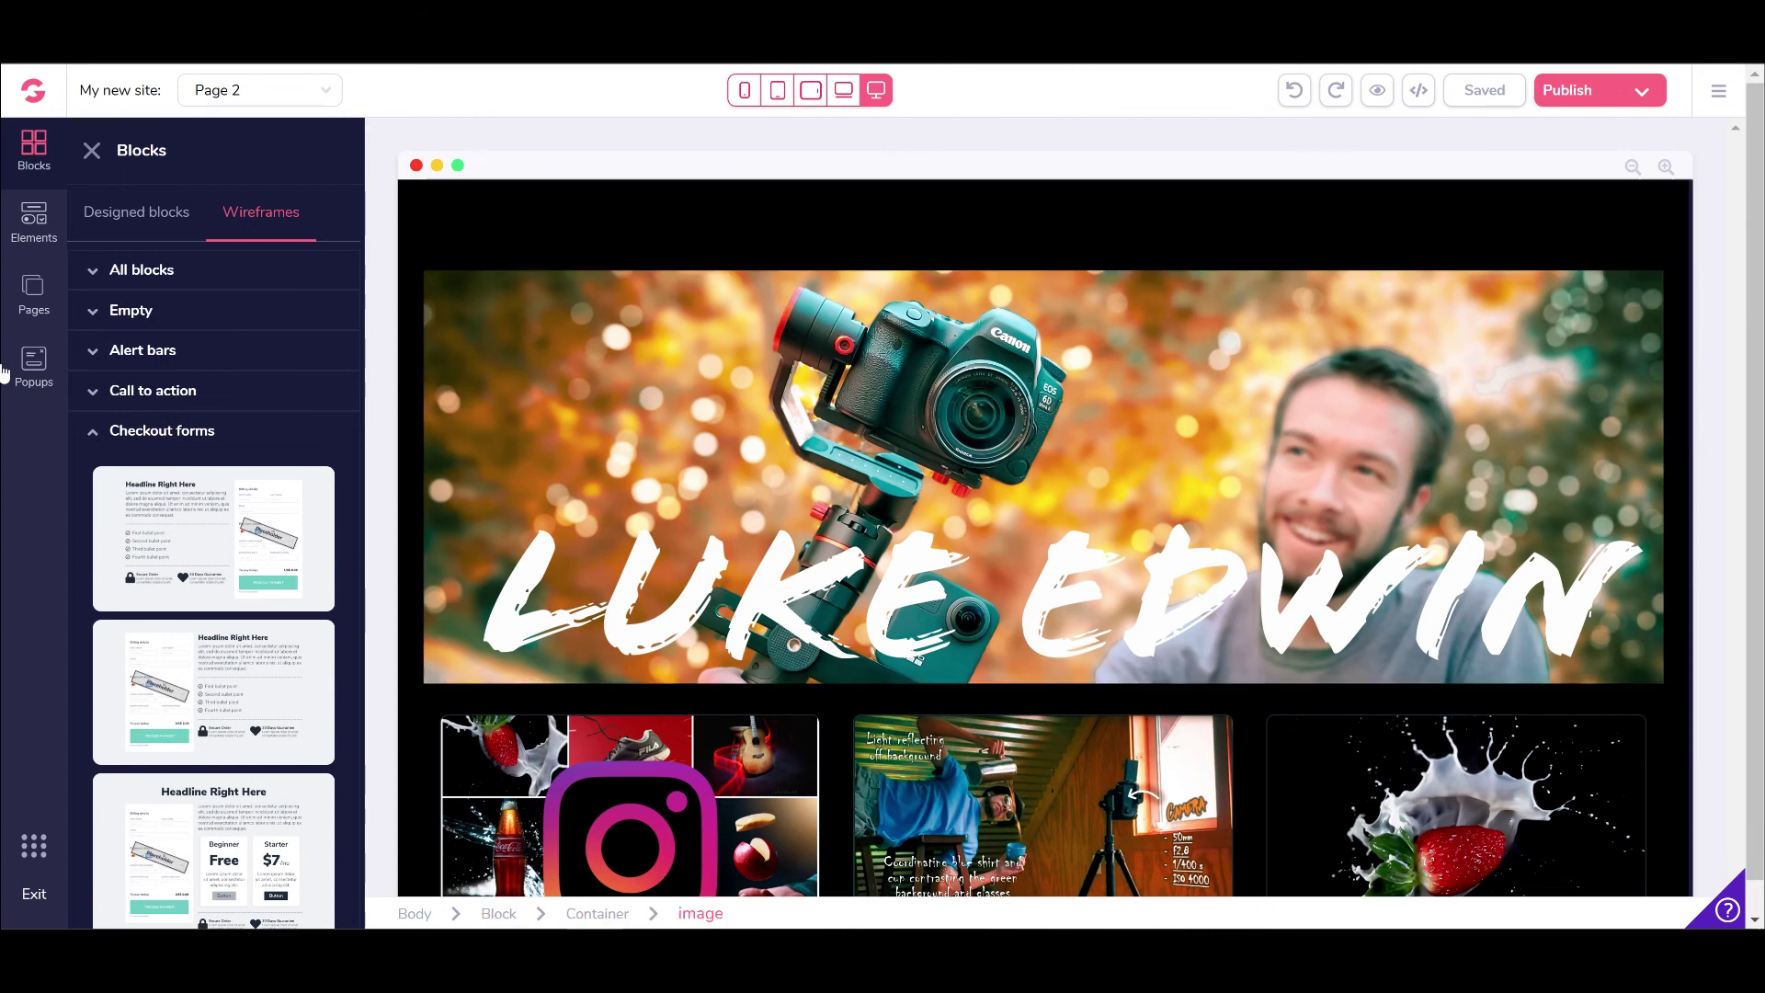
left_click(92, 432)
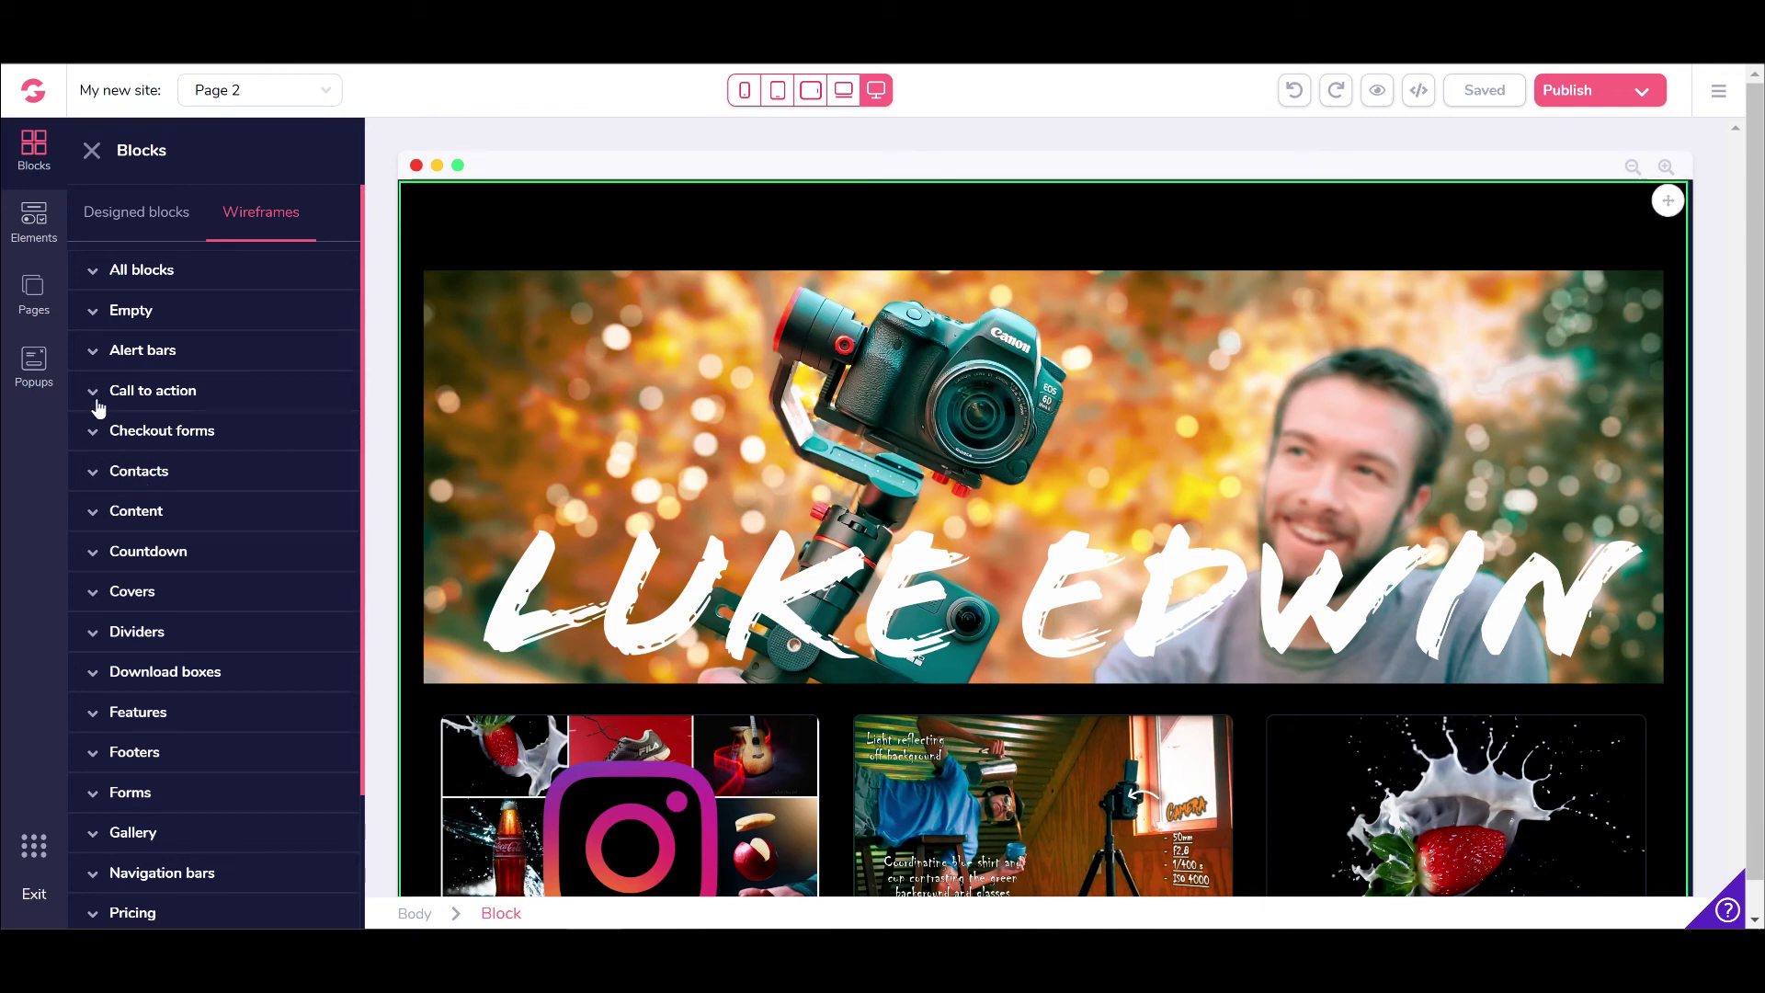
left_click(99, 432)
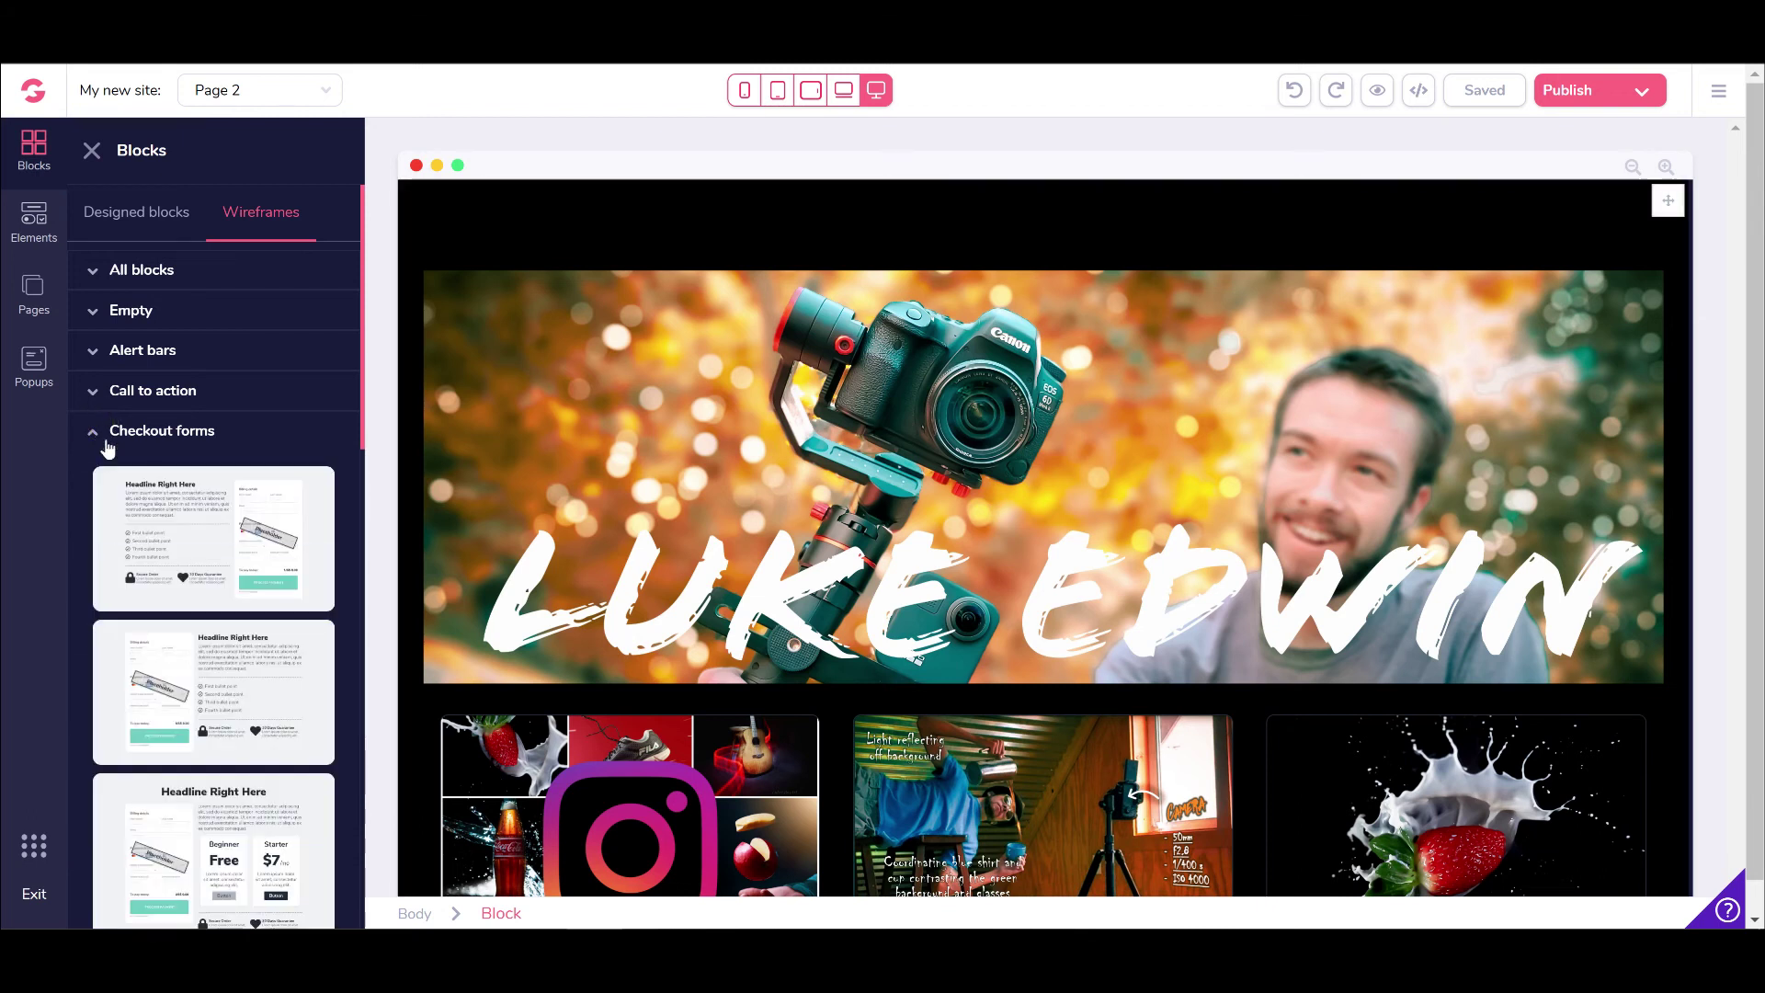
scroll(185, 609, "down", 3)
scroll(185, 609, "down", 4)
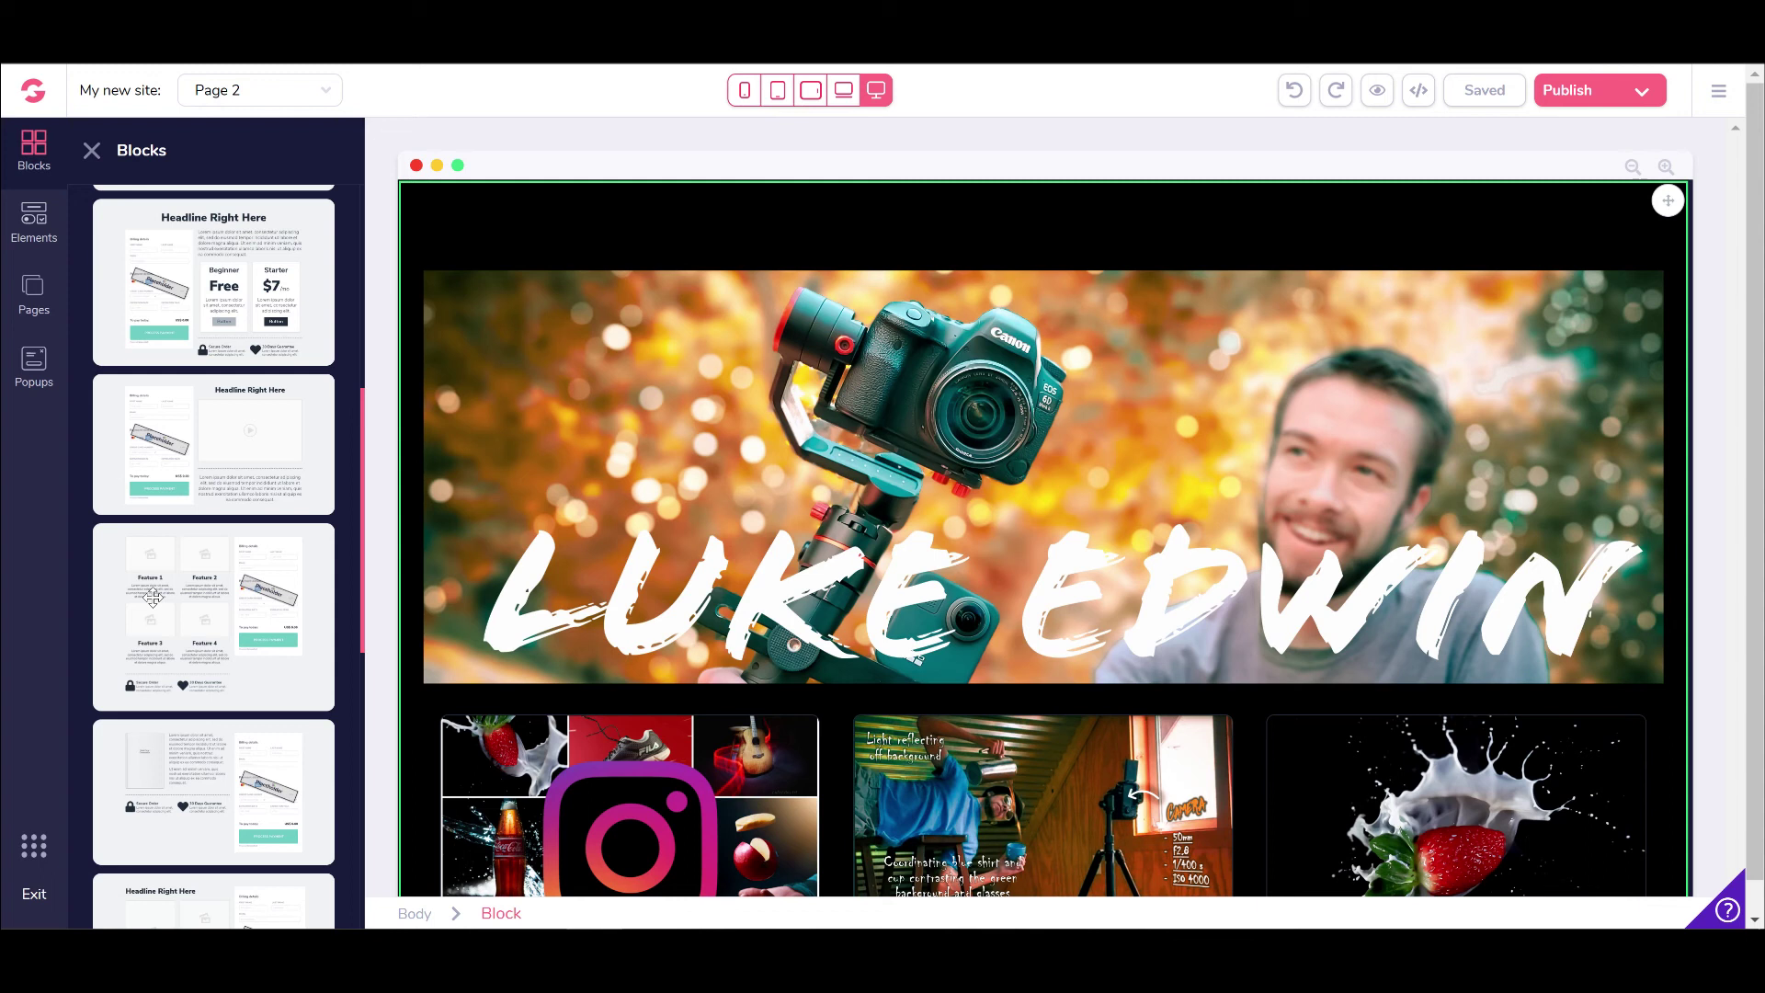
left_click(842, 598)
scroll(232, 589, "up", 5)
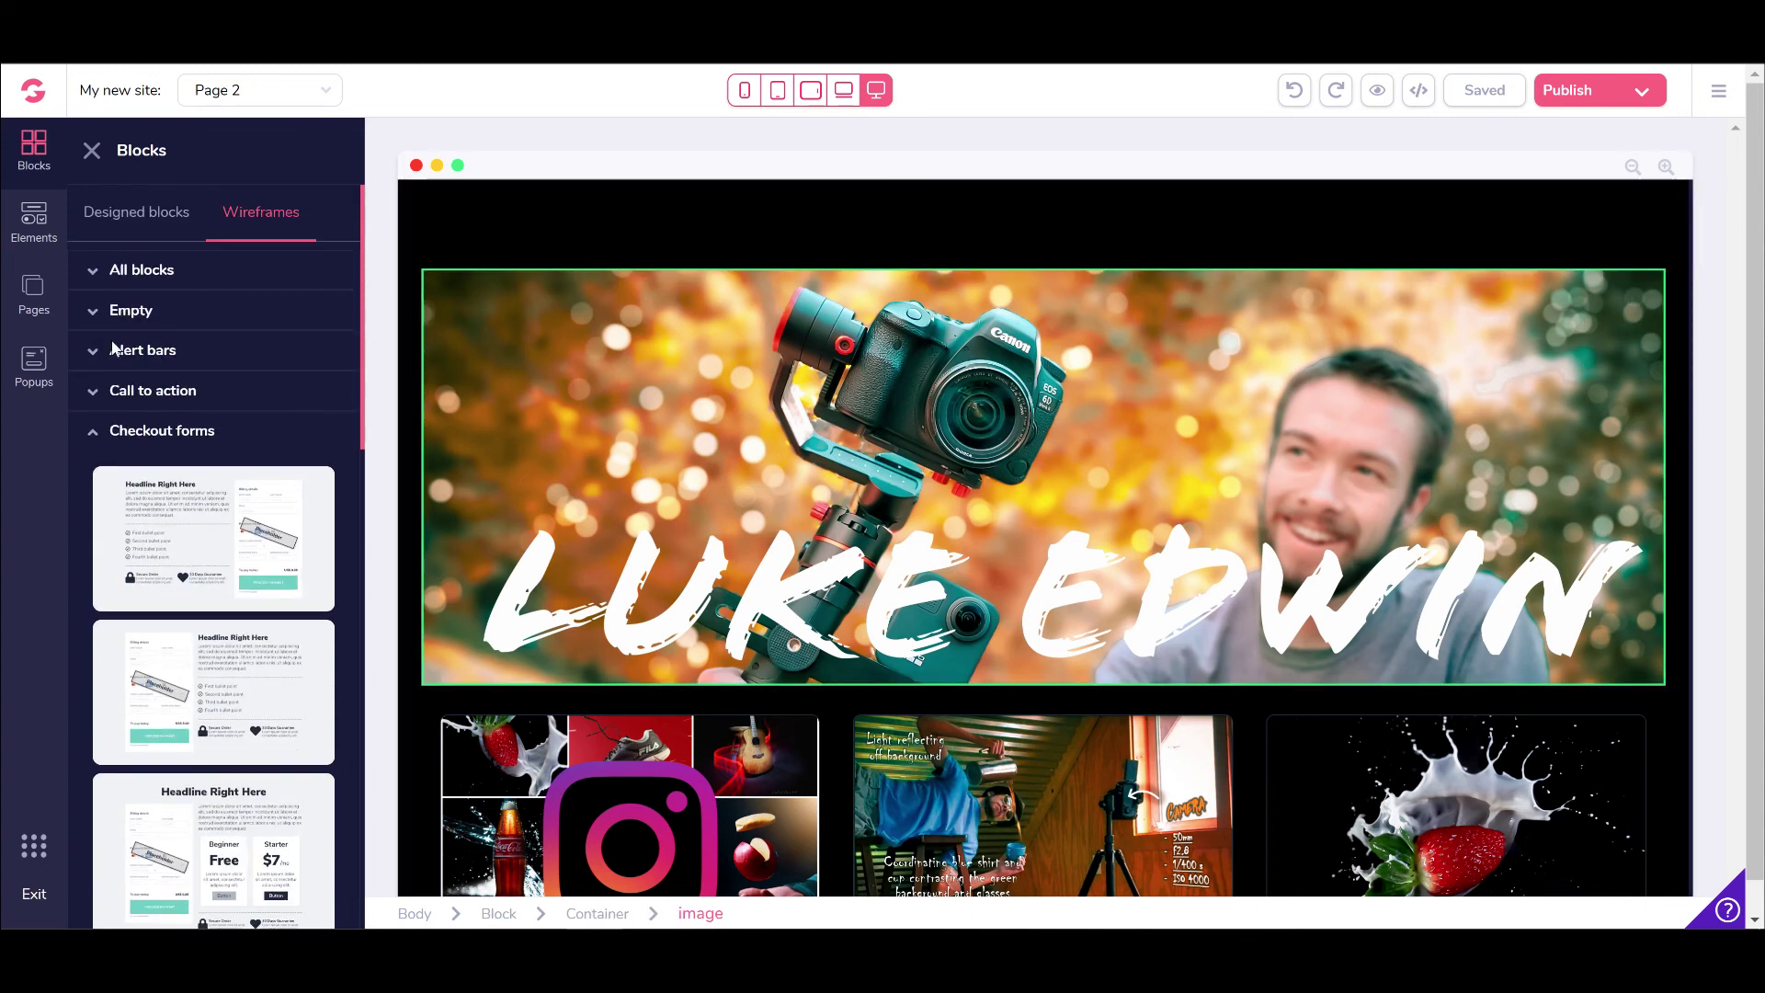
left_click(92, 436)
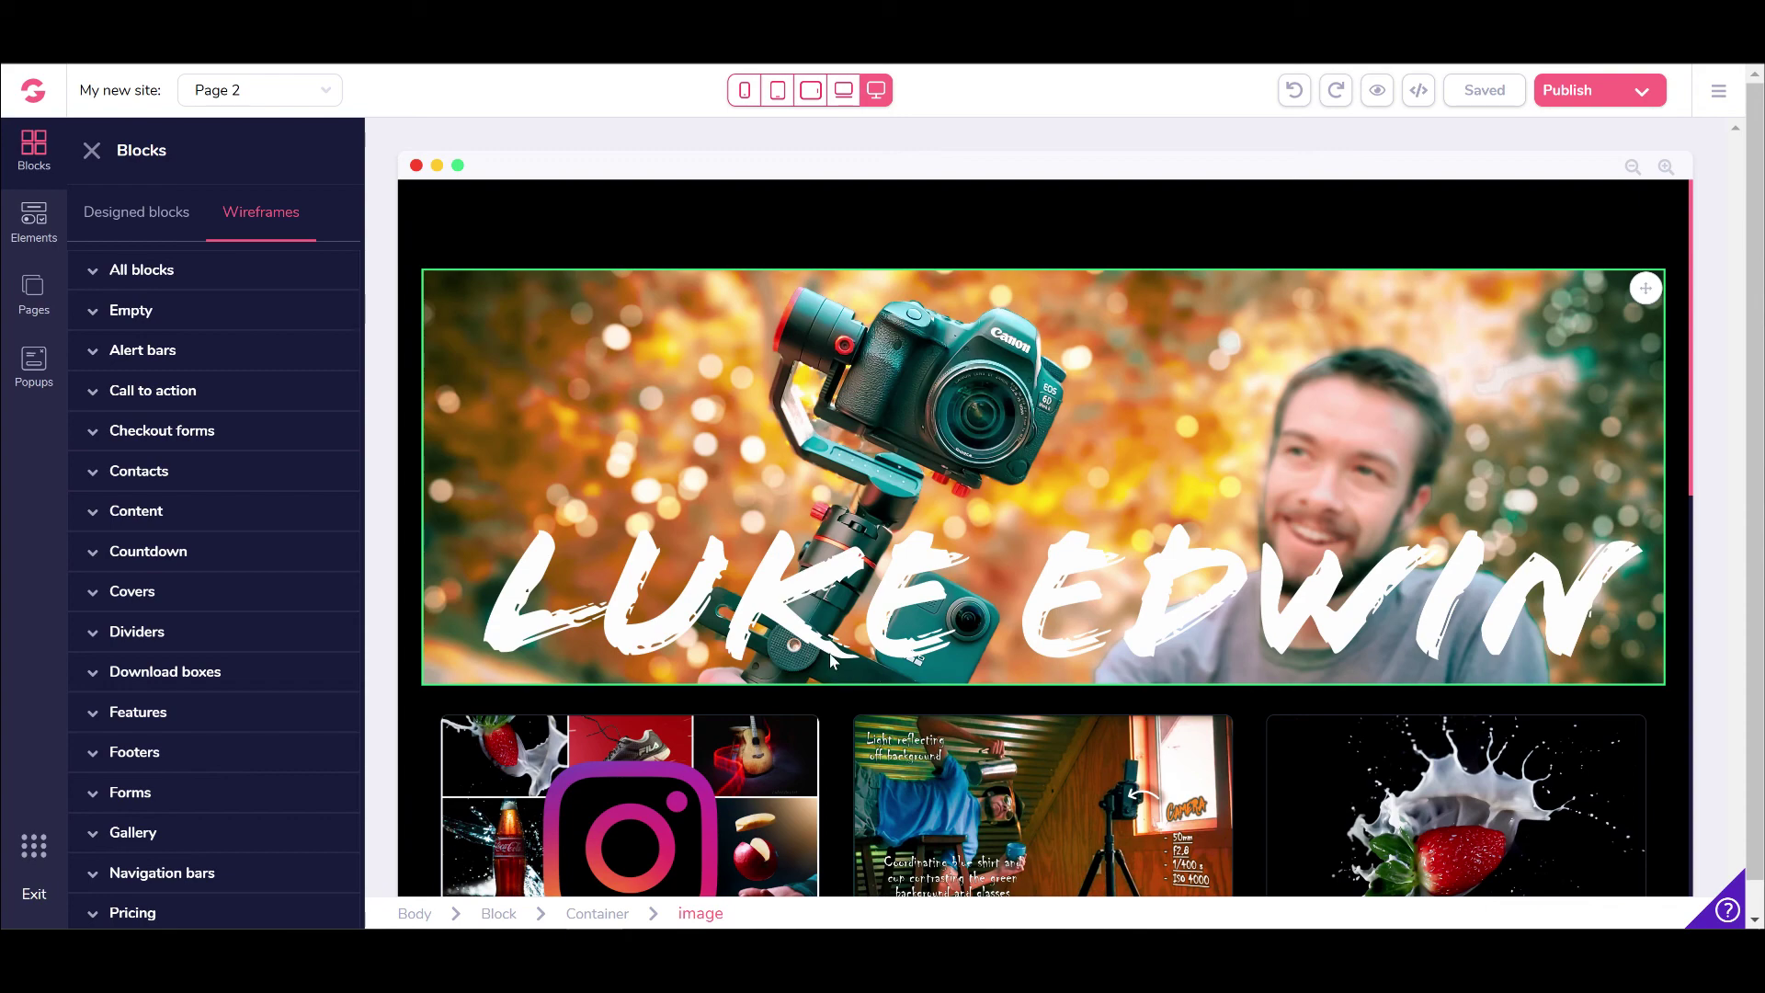
scroll(832, 634, "down", 3)
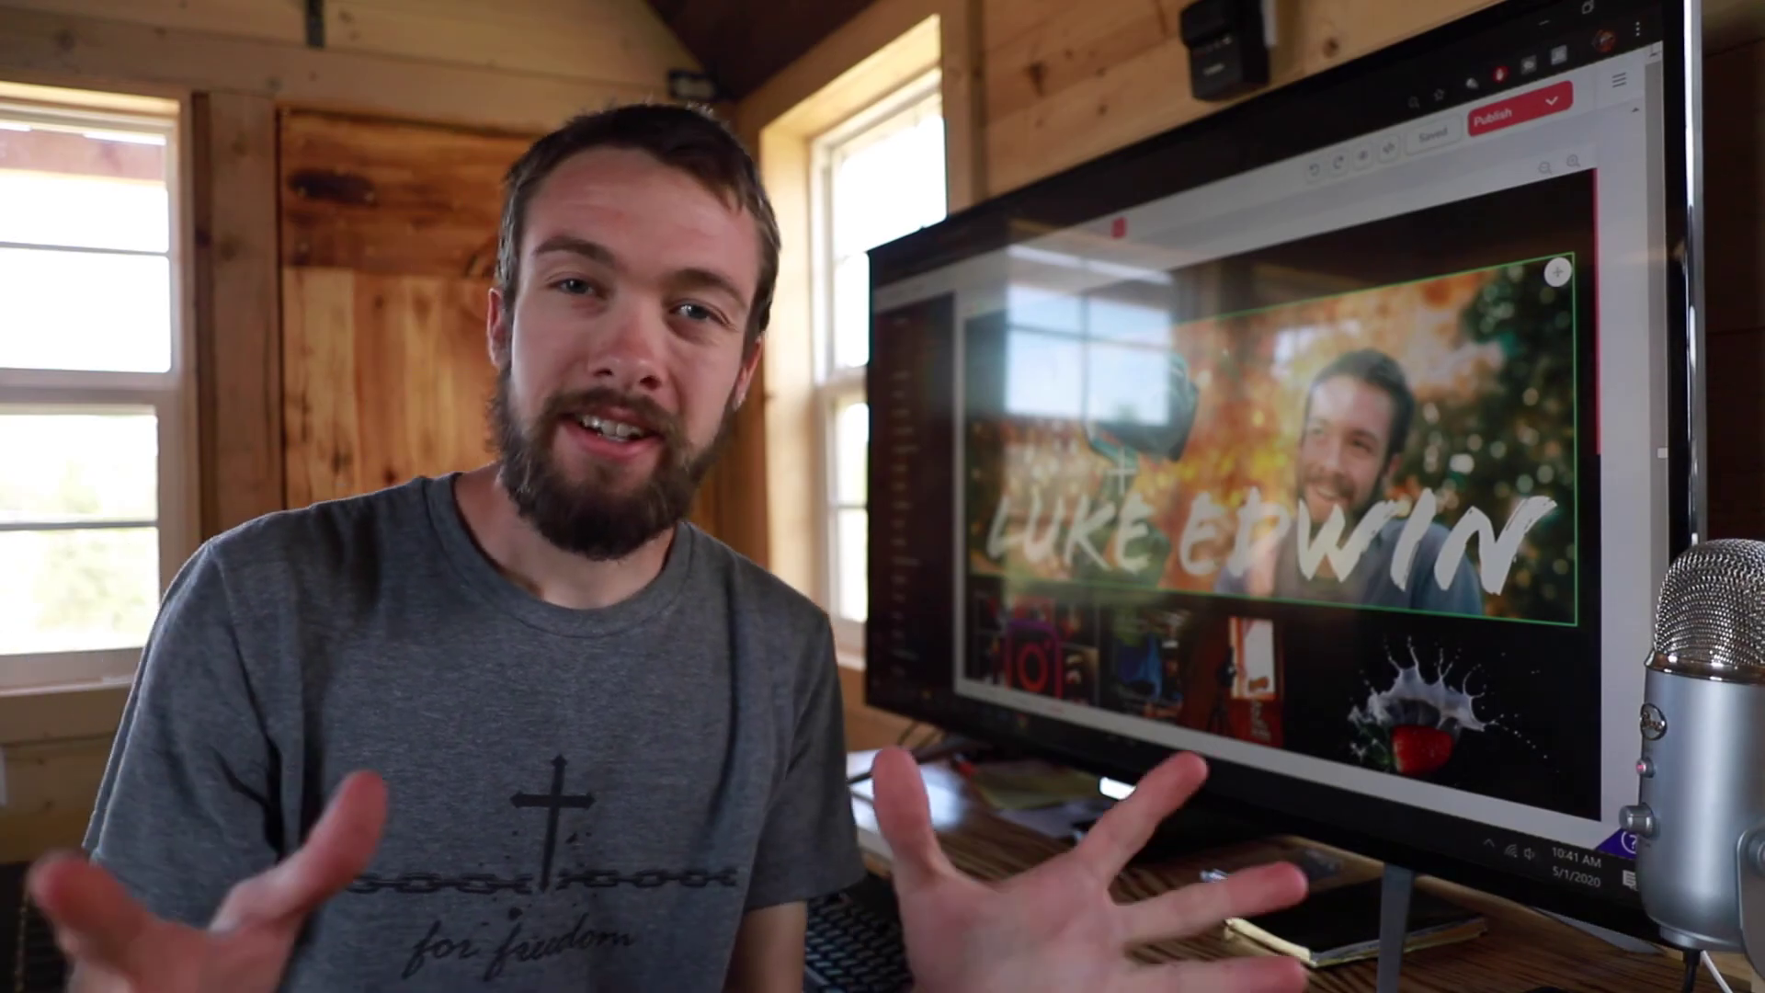